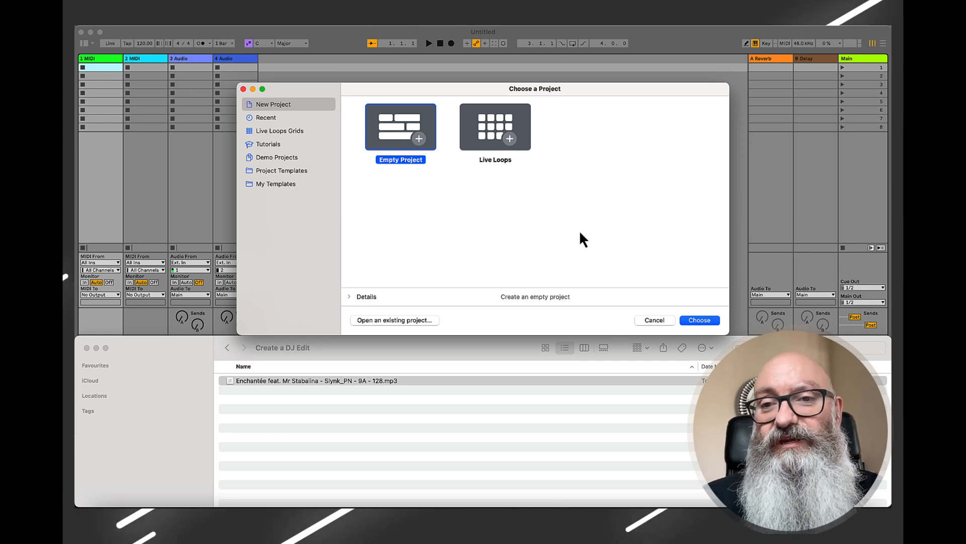
- Create an empty project with one audio track and import the Enchantée MP3 onto it, starting at bar 1
left_click(702, 320)
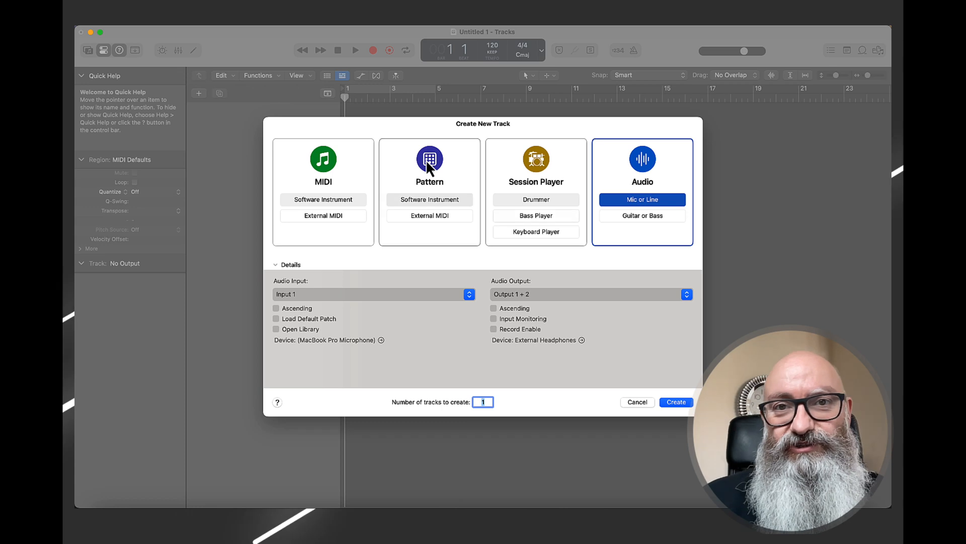
left_click(676, 402)
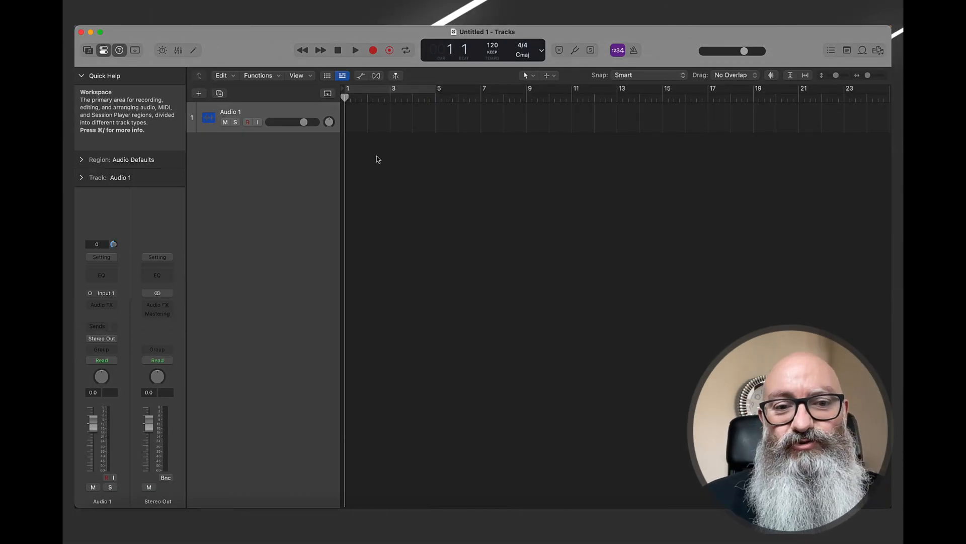
left_click(104, 512)
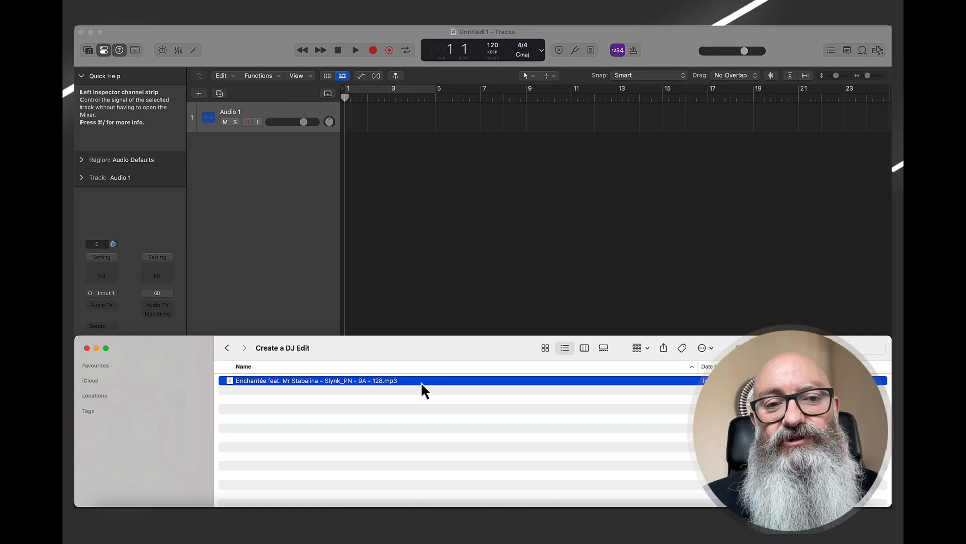
left_click_drag(425, 382, 395, 121)
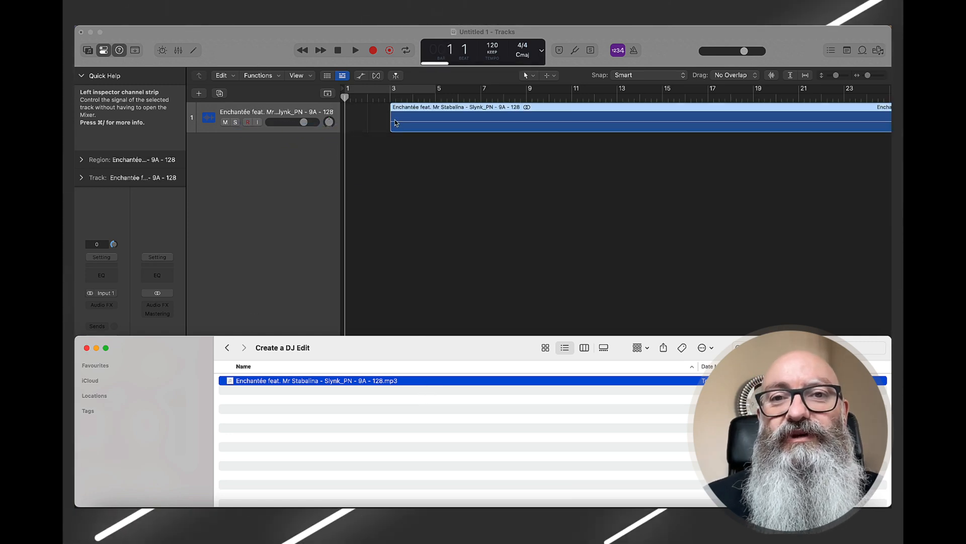
left_click_drag(415, 107, 347, 100)
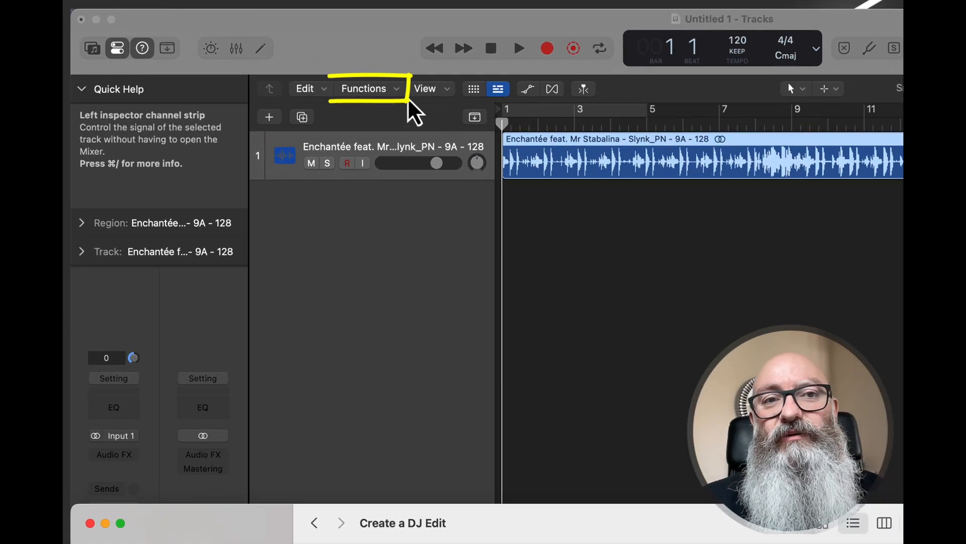
- Split the Enchantée region with Stem Splitter, extracting only the Drums stem and leaving out Vocals, Bass and Other
left_click(397, 90)
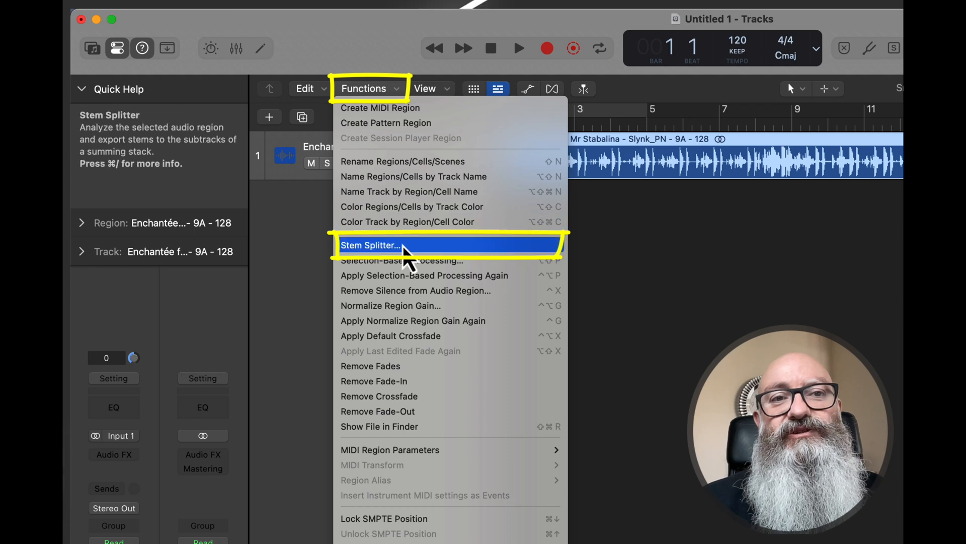
left_click(445, 251)
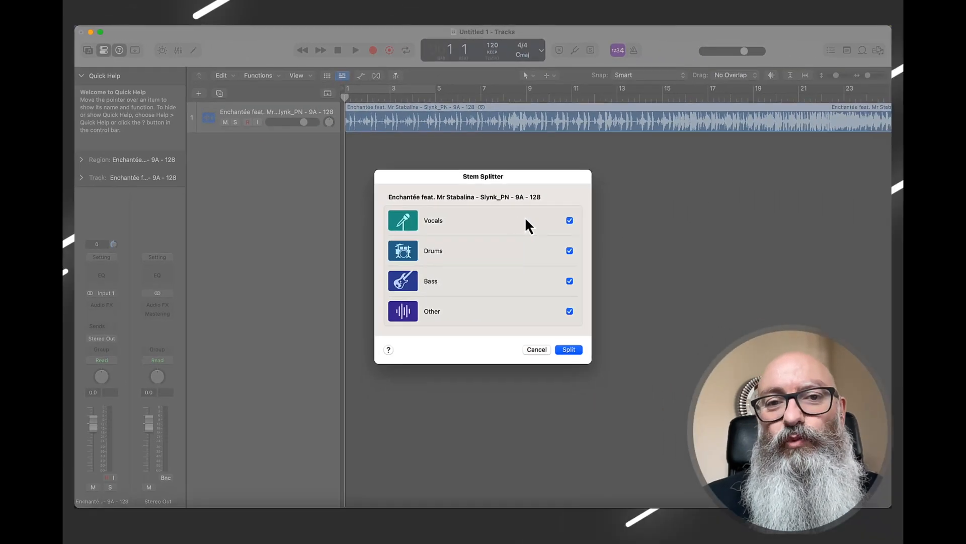
left_click(570, 311)
left_click(571, 282)
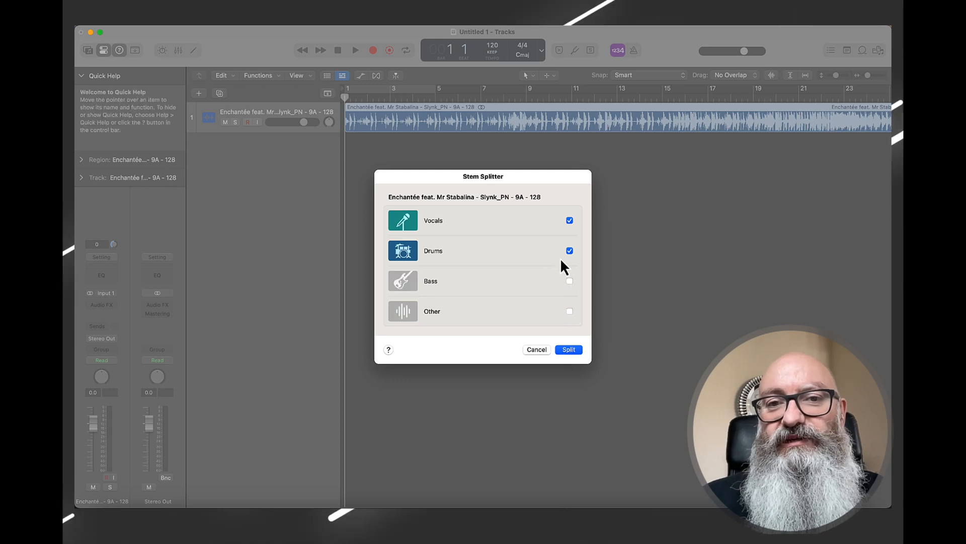
left_click(570, 220)
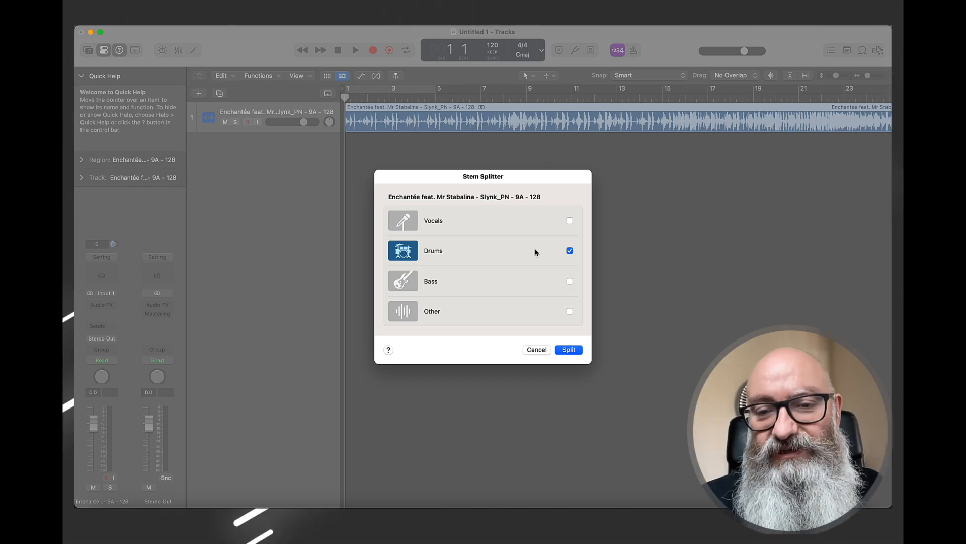
left_click(571, 352)
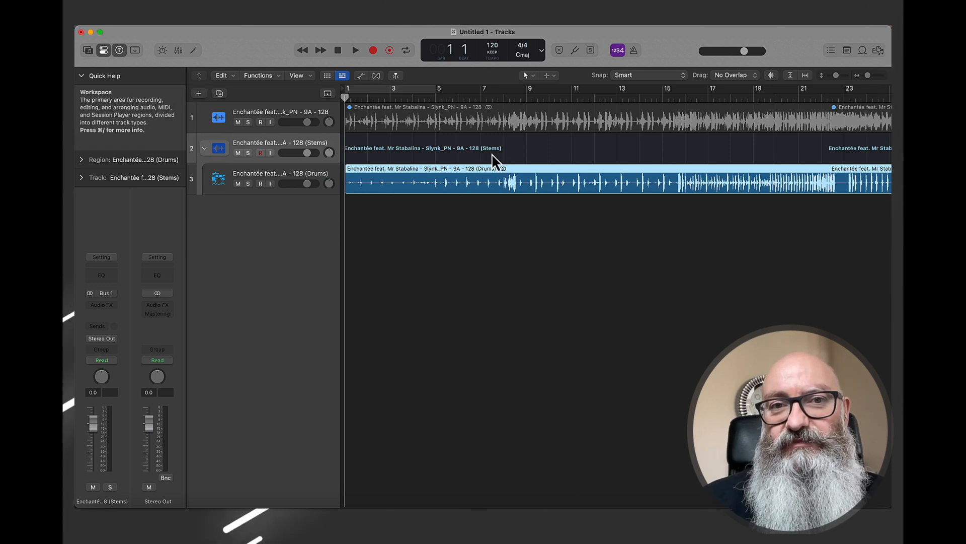
- Play back the extracted drum stem from the start of the song and from bar 23
left_click(205, 150)
left_click(205, 151)
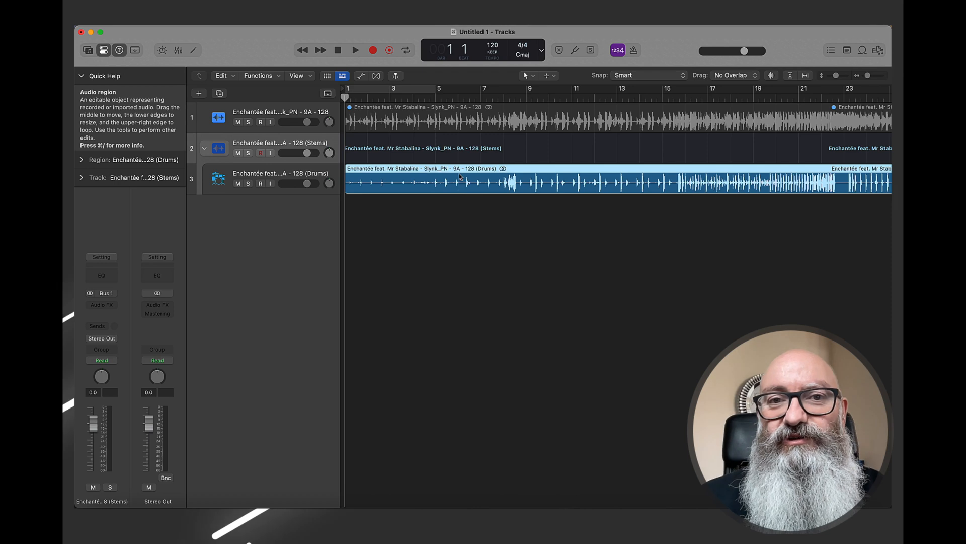
left_click(355, 51)
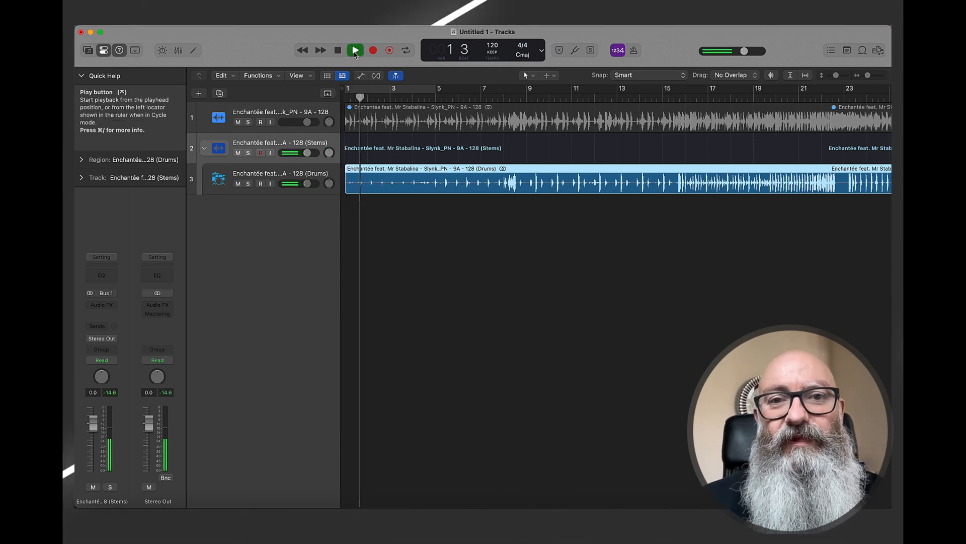
left_click(339, 50)
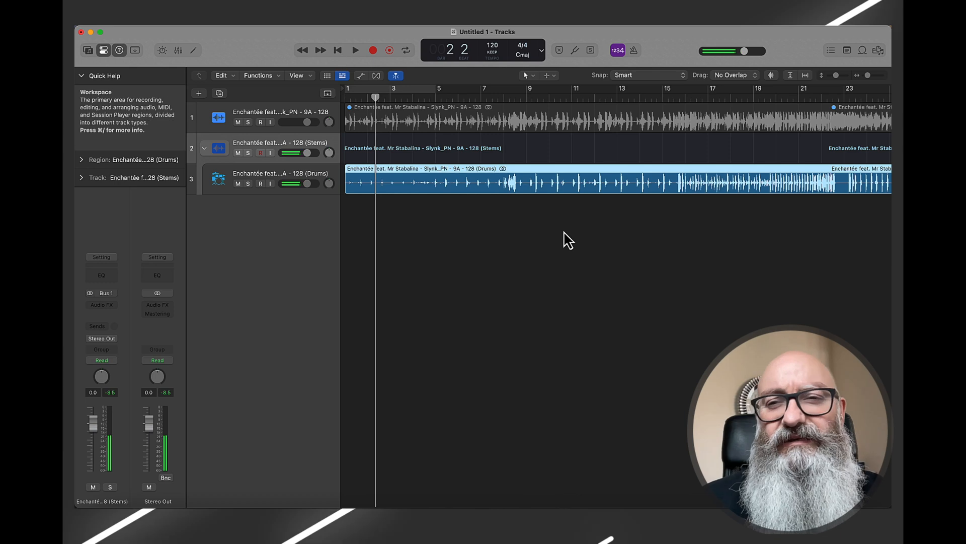
scroll(566, 240, "right", 10)
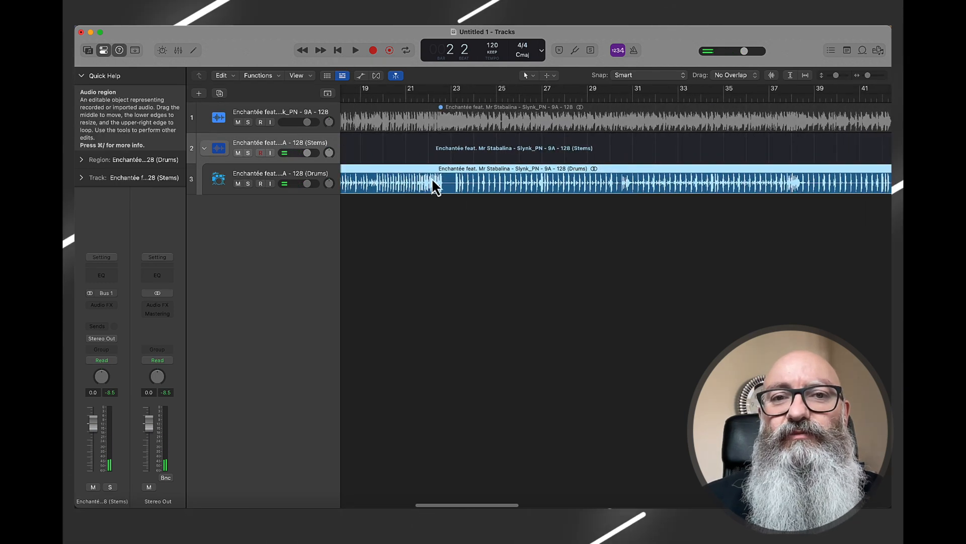
left_click(448, 98)
left_click(355, 51)
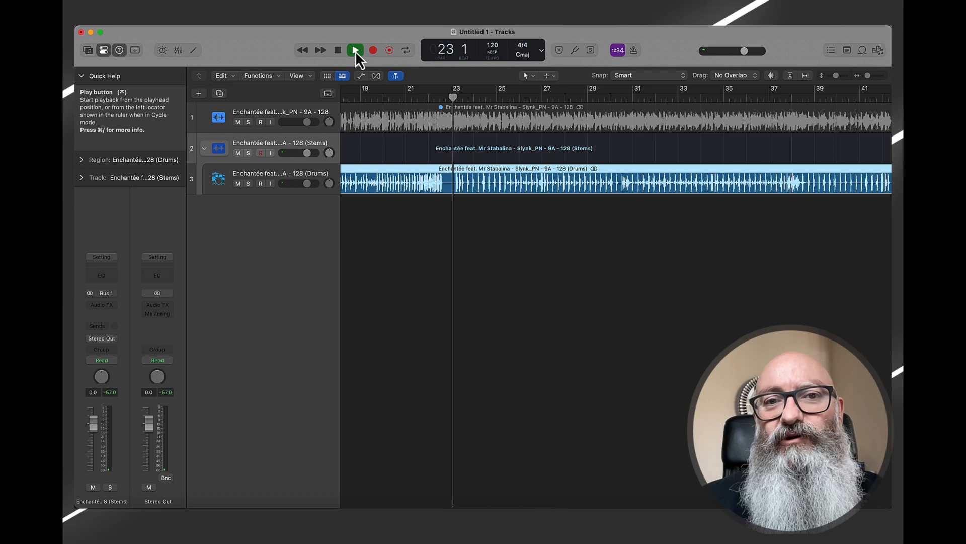
key("XF86AudioLowerVolume")
key("XF86AudioLowerVolume")
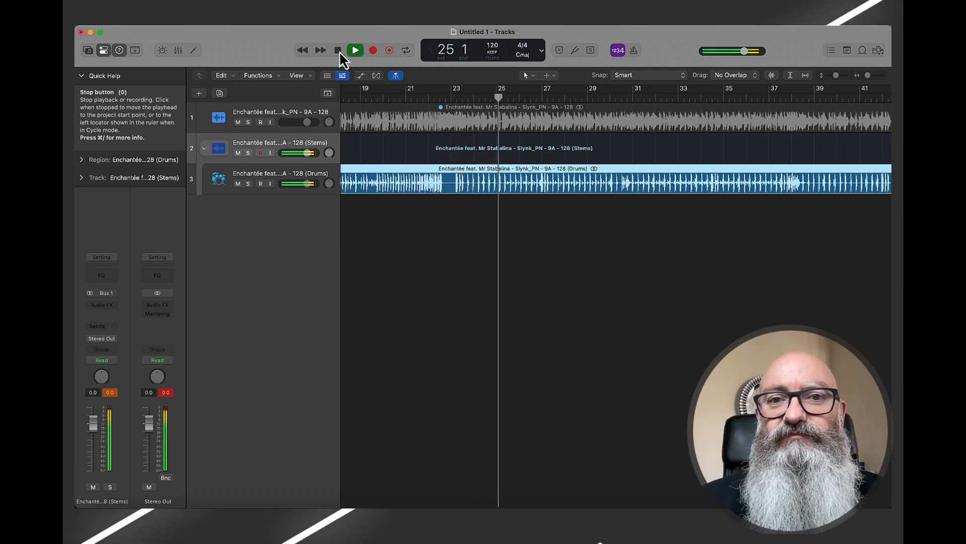
left_click(339, 51)
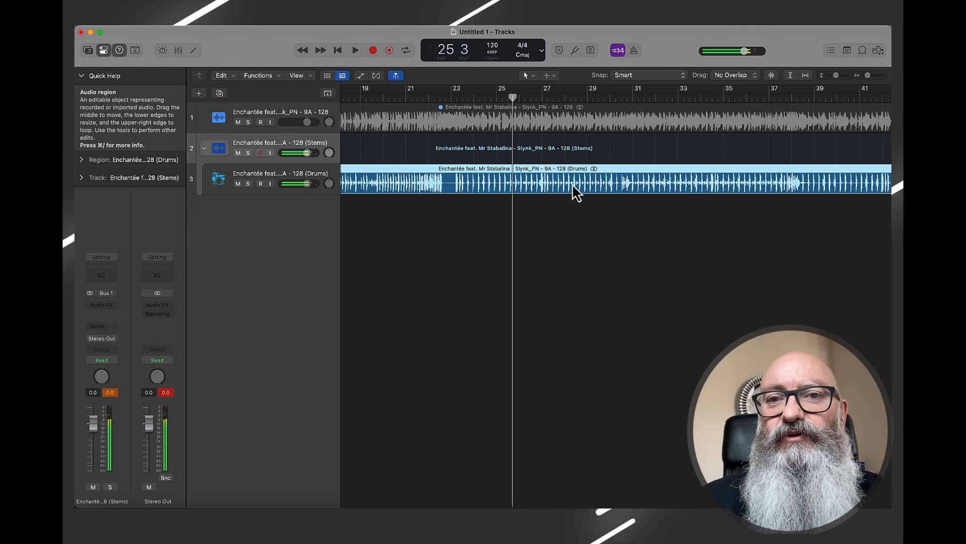
- Audition the drum stem at several spots between about bars 27 and 42, including the passage around bar 38
left_click(562, 99)
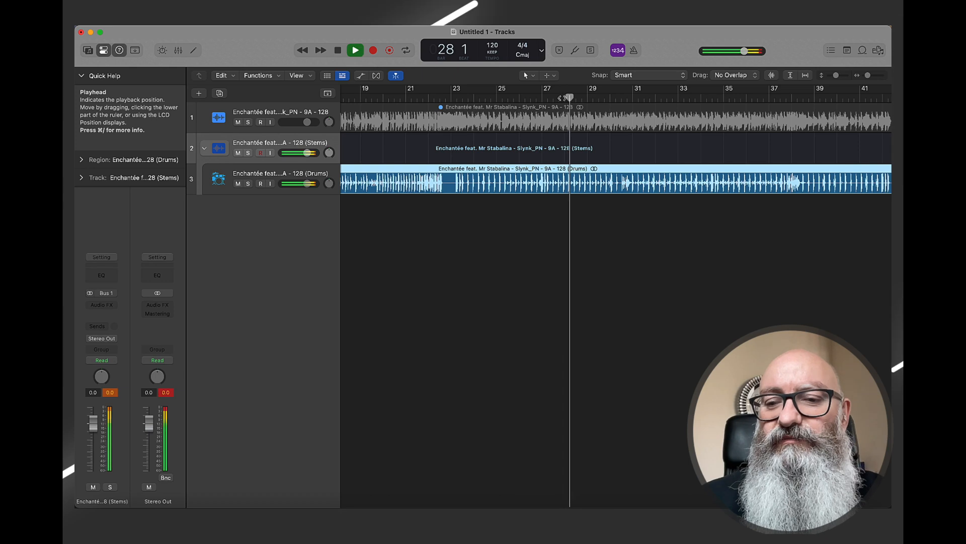
key("XF86AudioRaiseVolume")
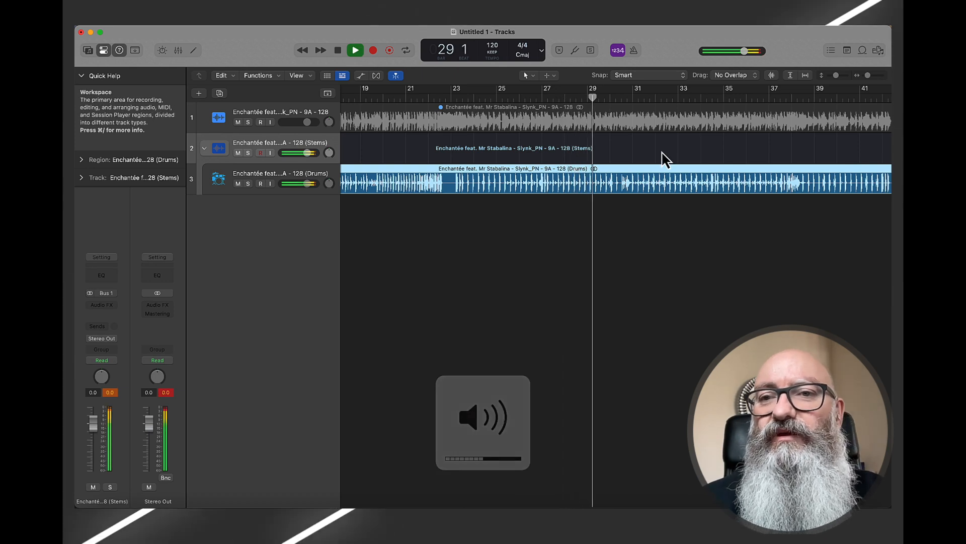
key("space")
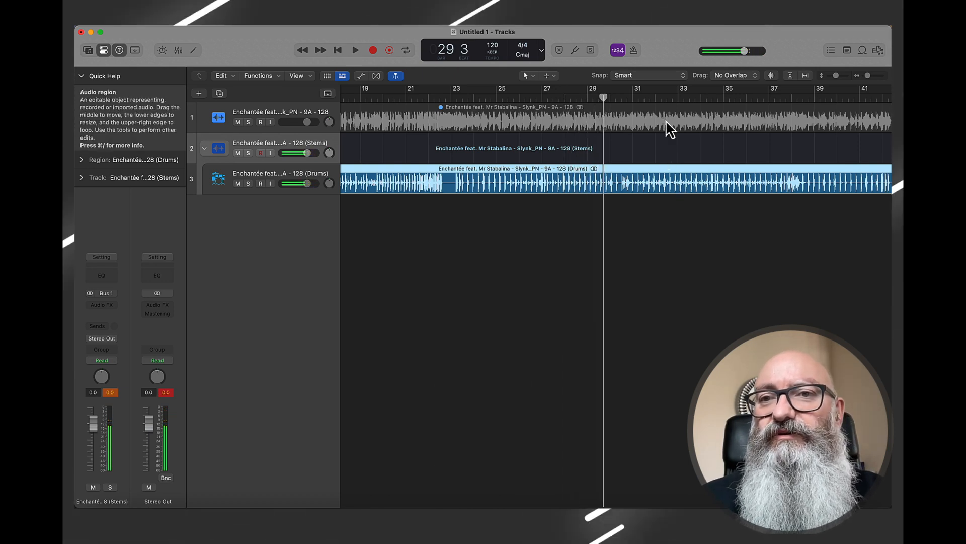
double_click(668, 98)
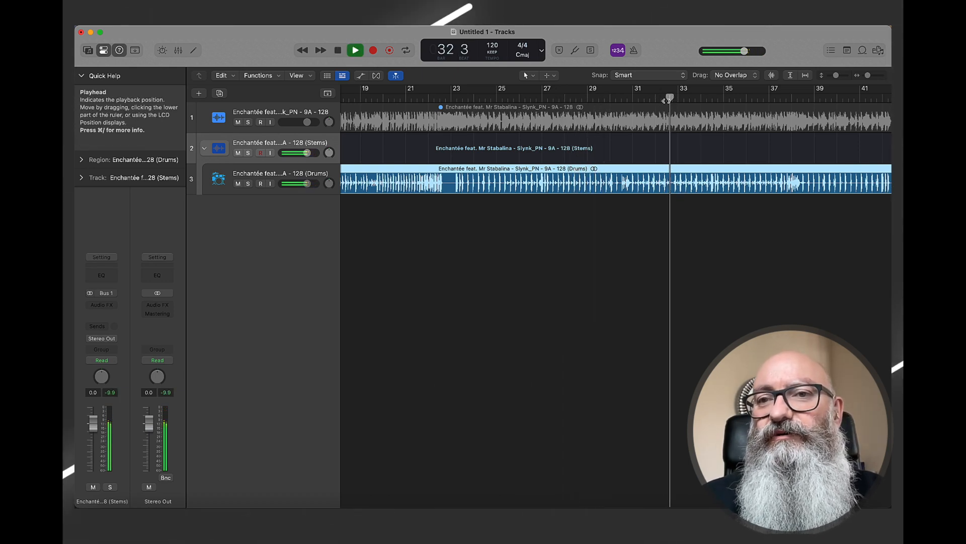
left_click(740, 100)
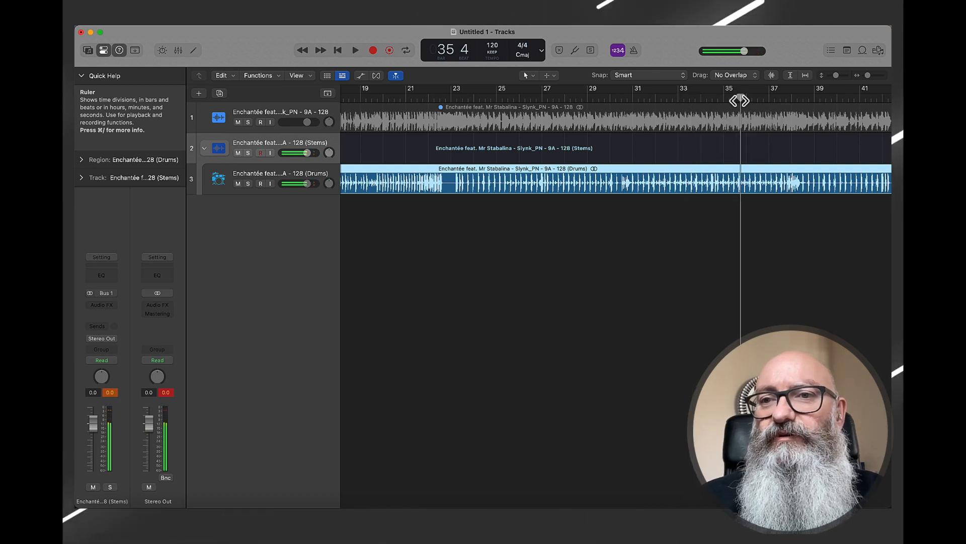
key("space")
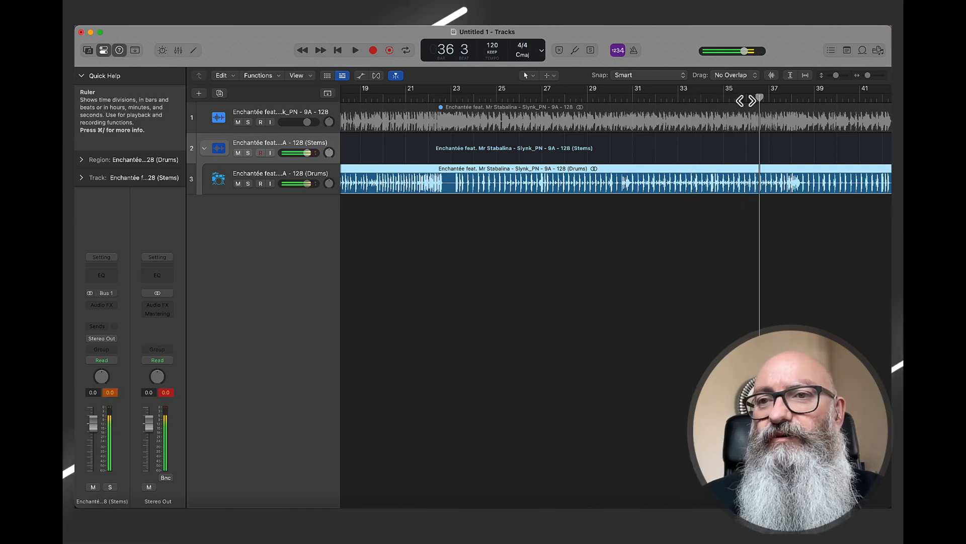
left_click(797, 98)
key("space")
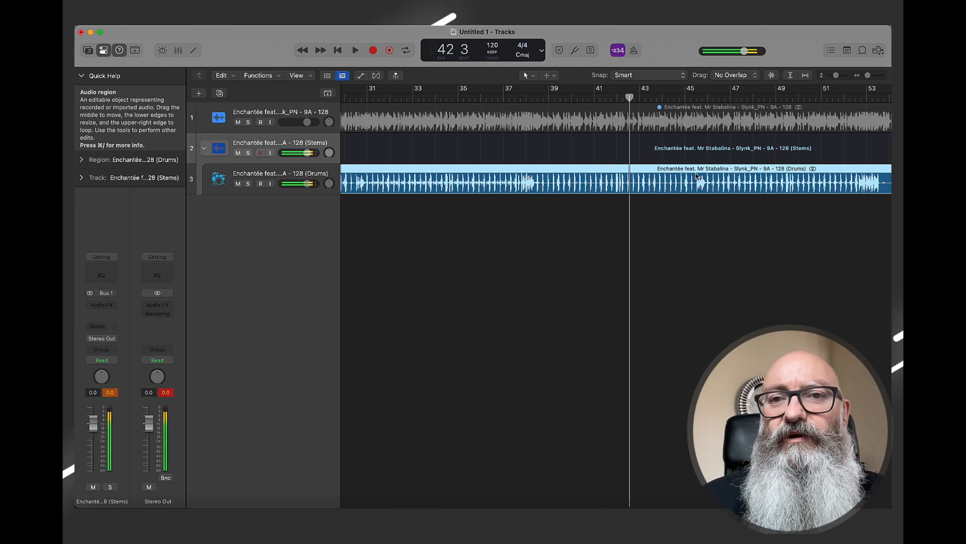
scroll(597, 190, "left", 3)
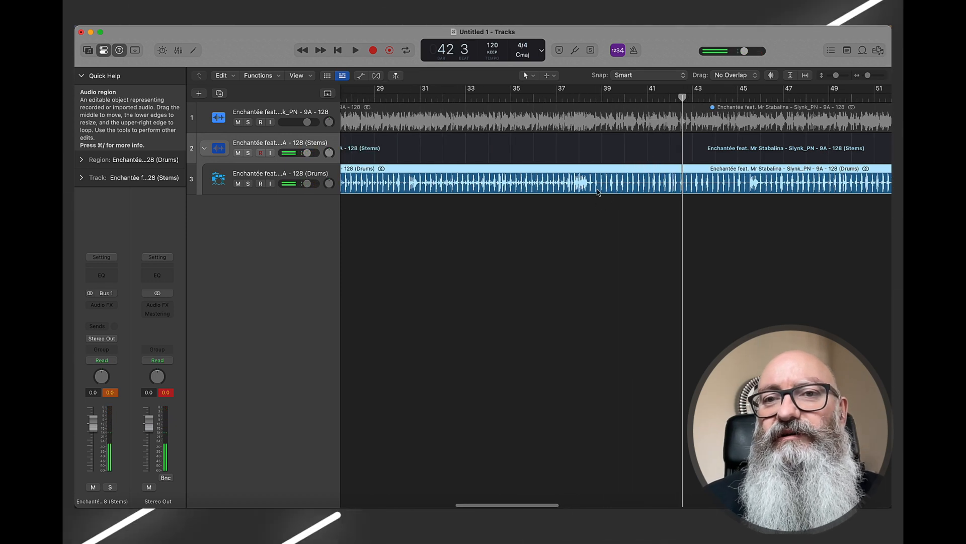
left_click(595, 99)
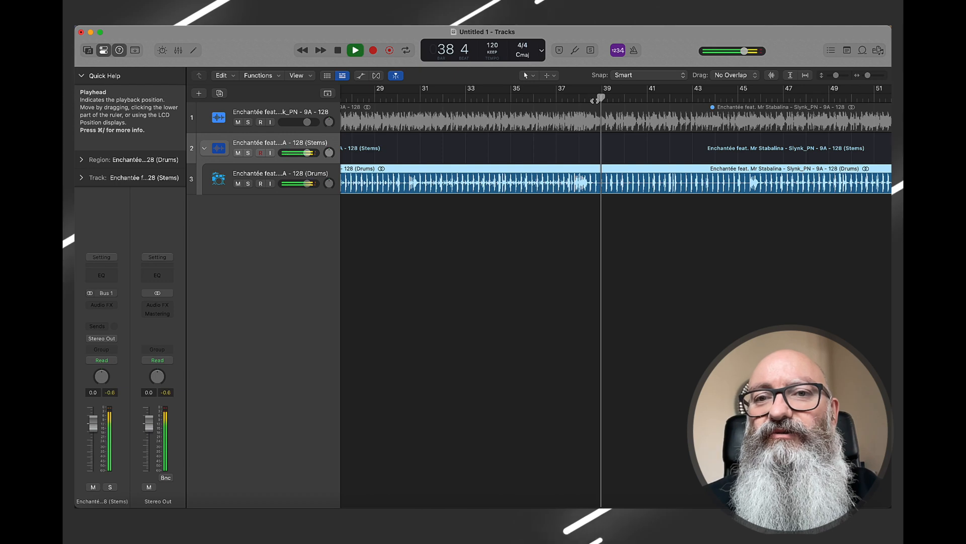
key("space")
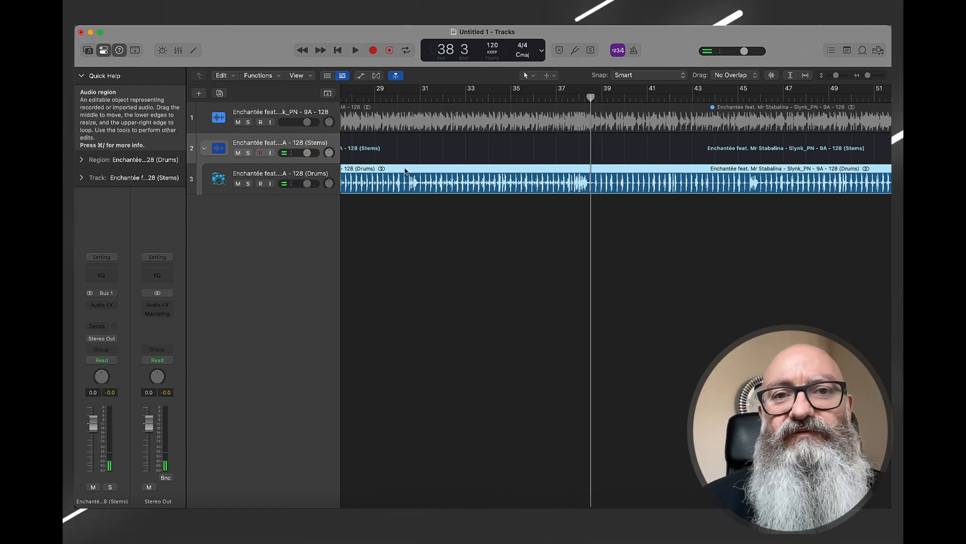
- Delete the original song region from track 1 and move the Drums region up onto that track at bar 1
left_click(376, 117)
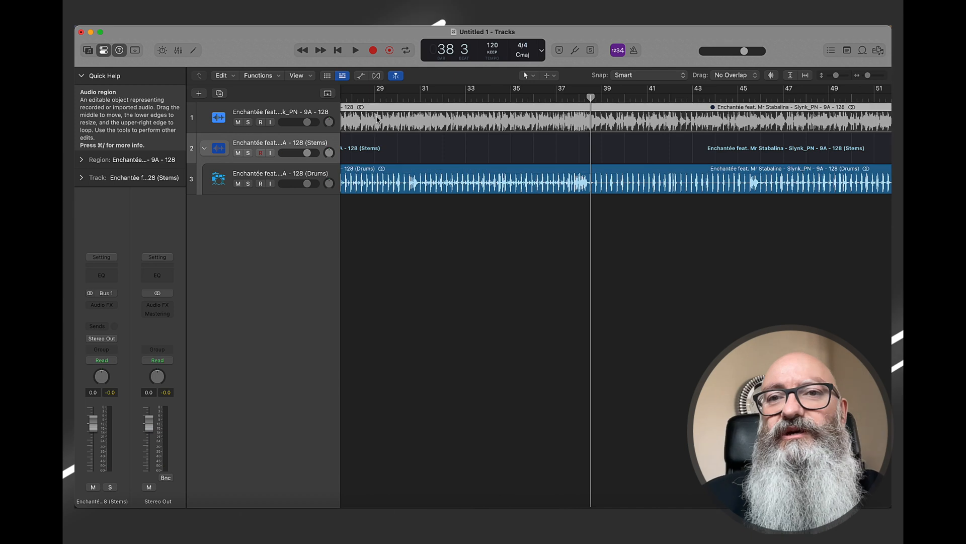
key("Delete")
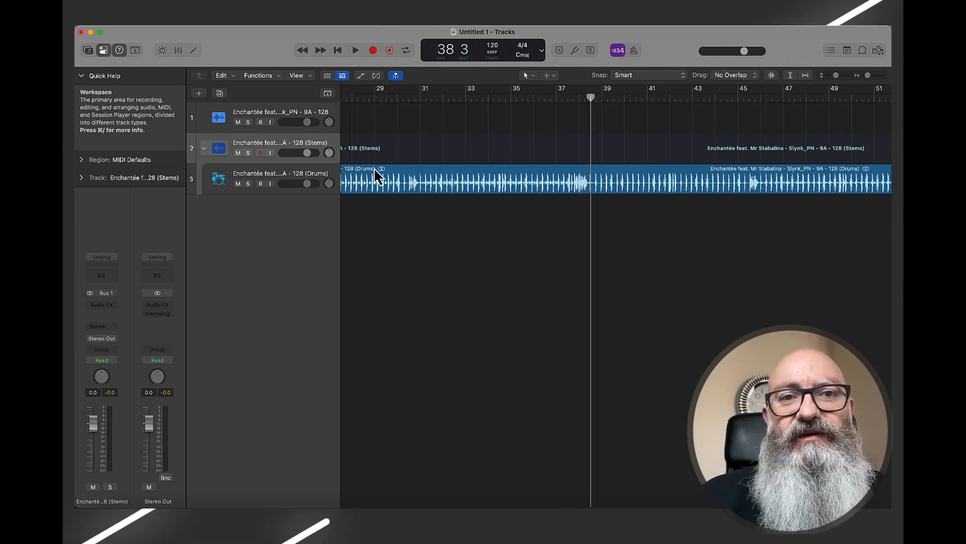
scroll(376, 169, "left", 10)
left_click_drag(376, 169, 373, 114)
- Start Bounce and Replace All Tracks on the project and choose to save the project before bouncing
left_click(142, 21)
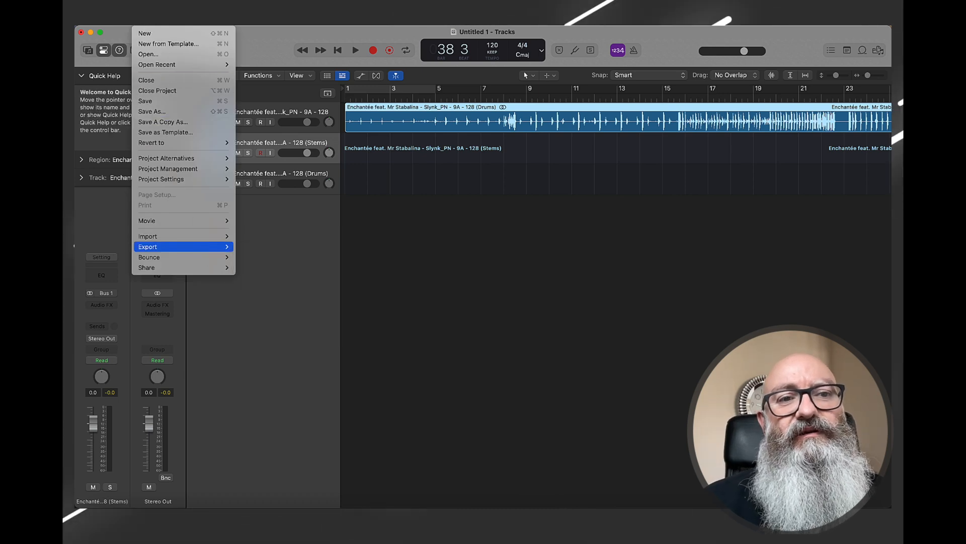
mouse_move(203, 257)
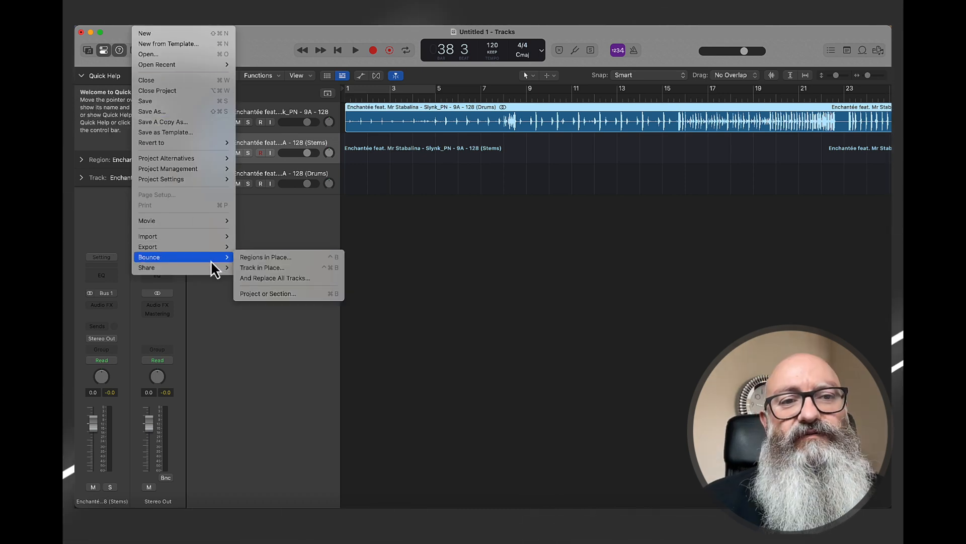
left_click(299, 278)
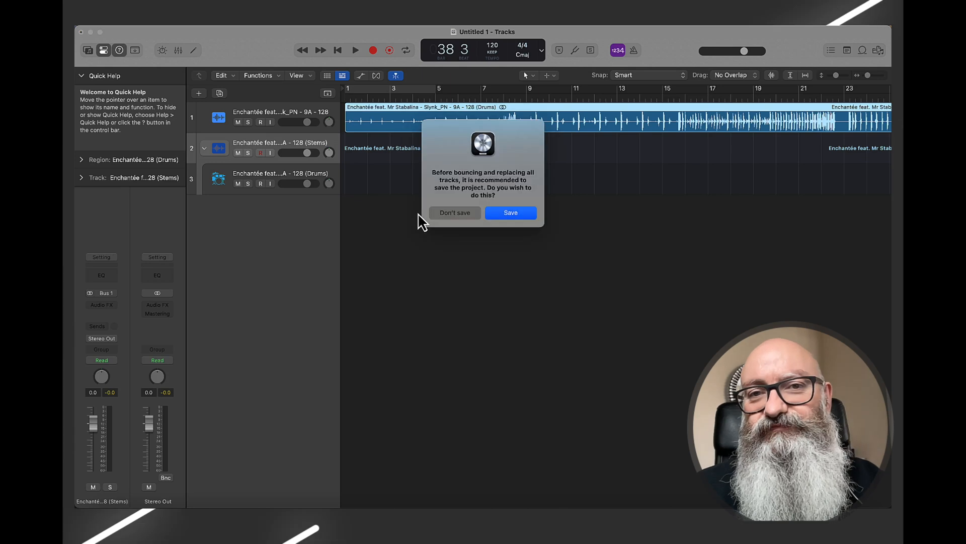
left_click(511, 213)
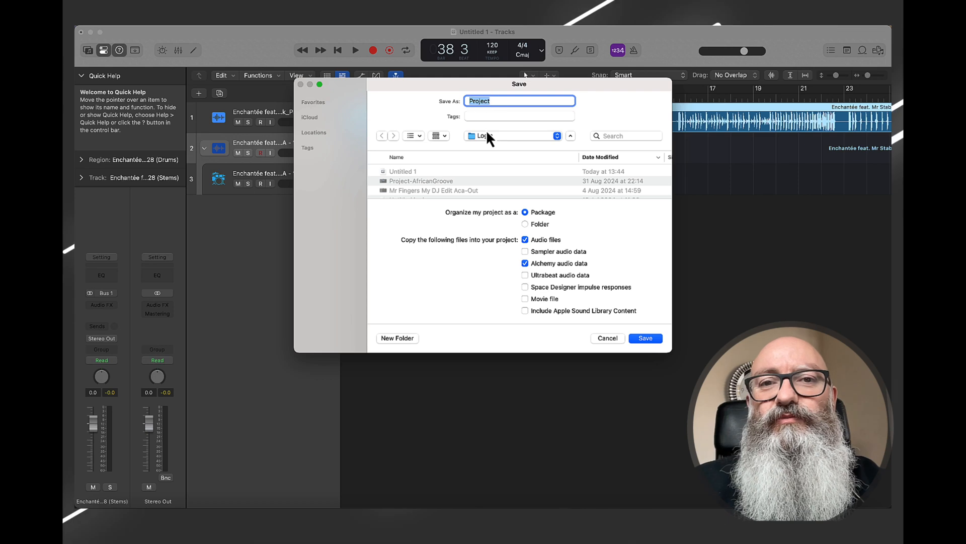
- Save the project as Drums for DJ Edit in the Samples folder, organized as a folder with audio files copied in
left_click(486, 136)
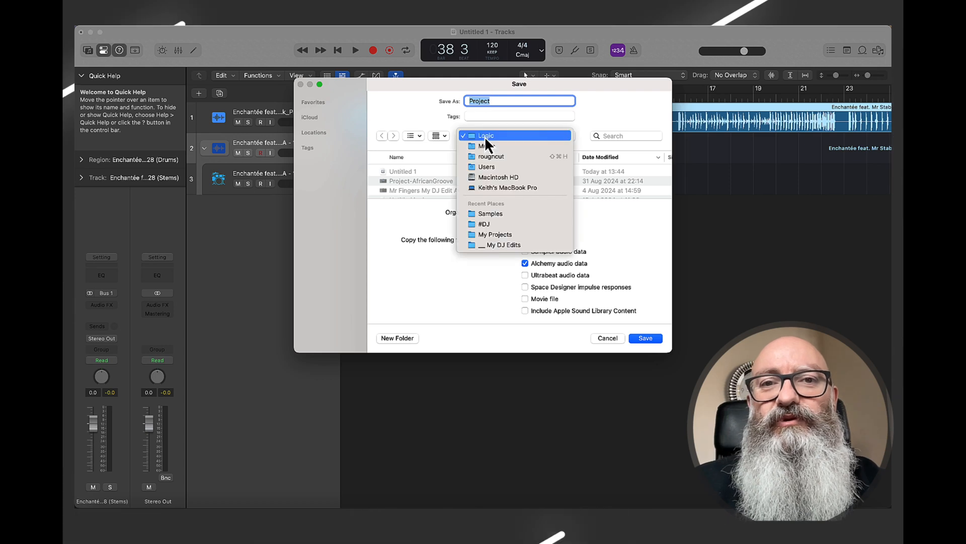
left_click(496, 214)
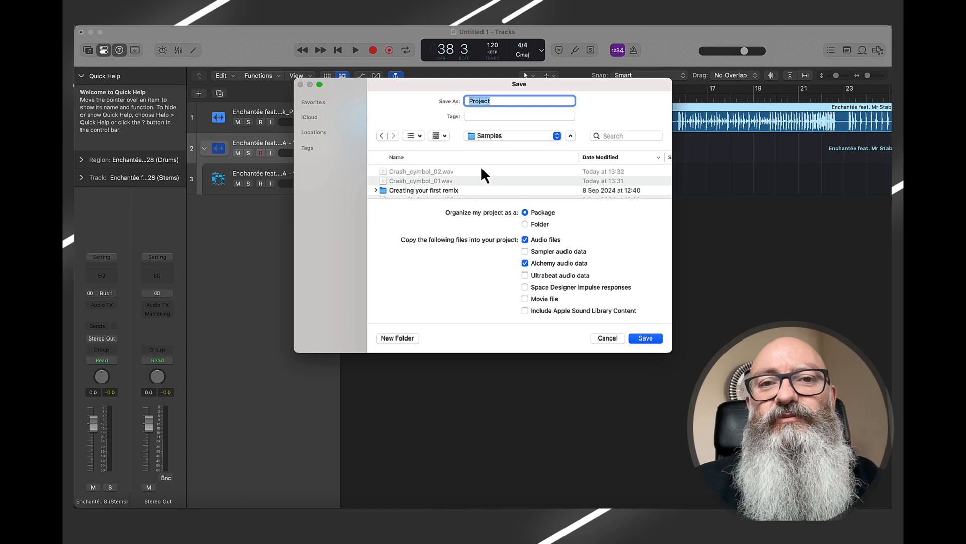
left_click(486, 101)
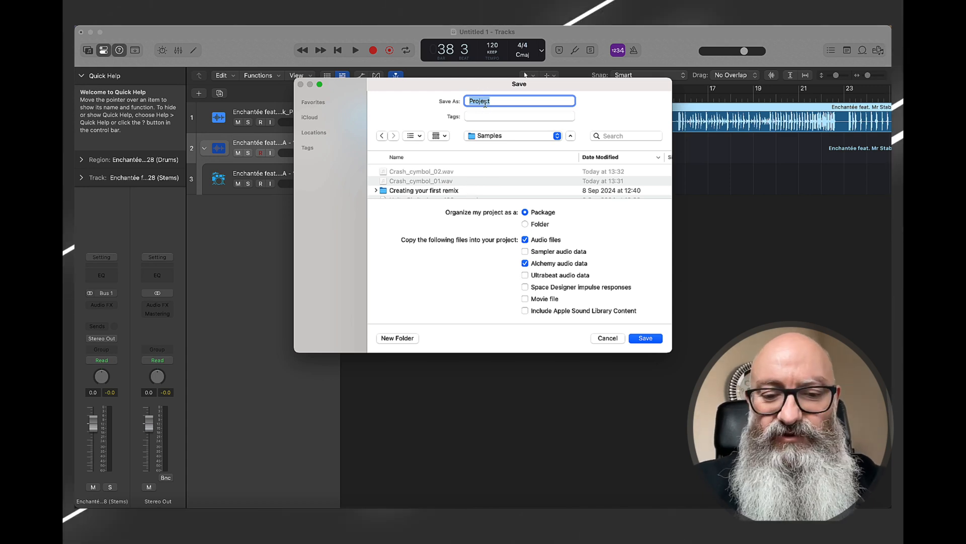
type("Drums ")
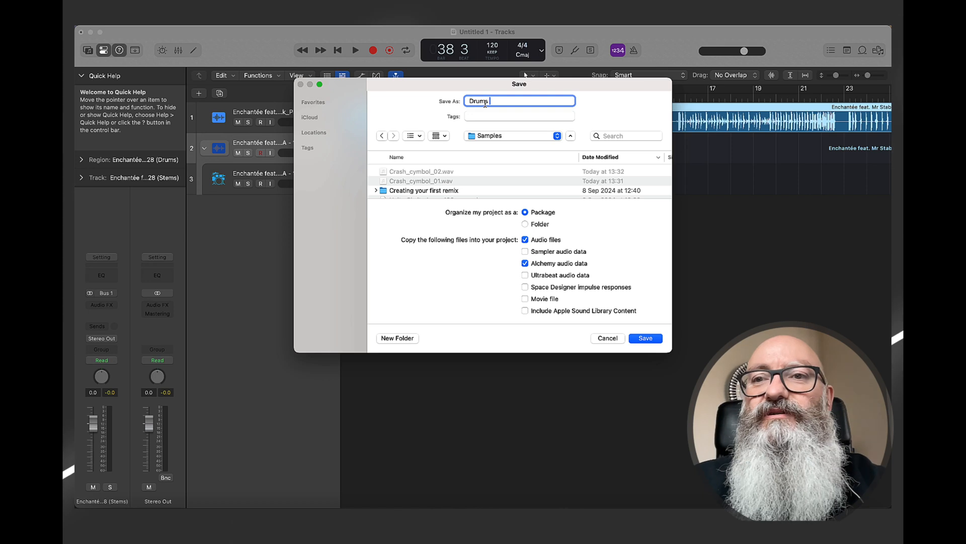
type("for ")
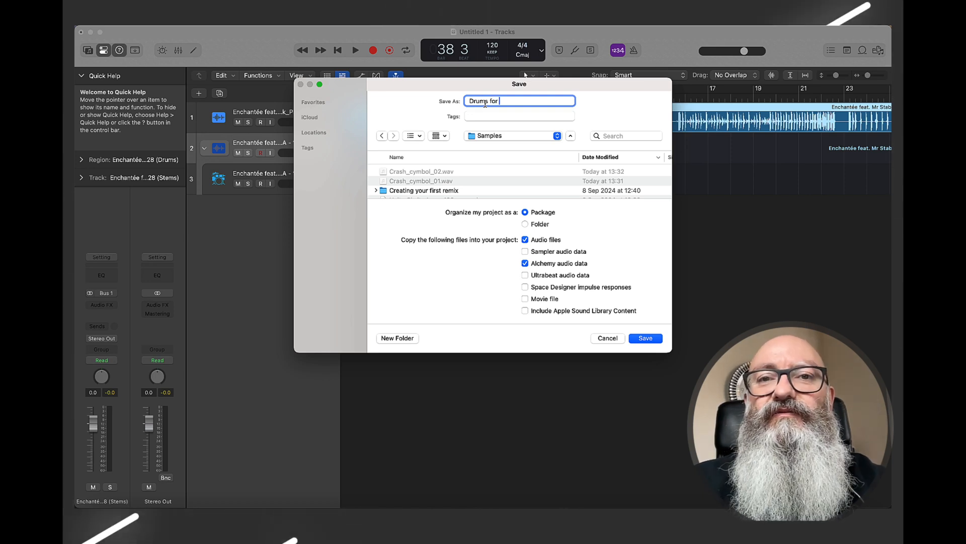
type("DJ Edit")
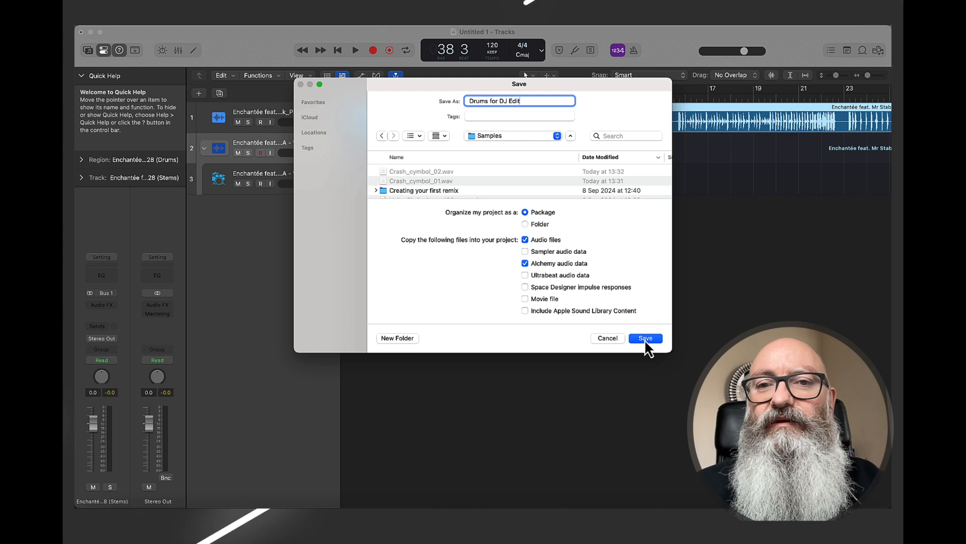
left_click(567, 264)
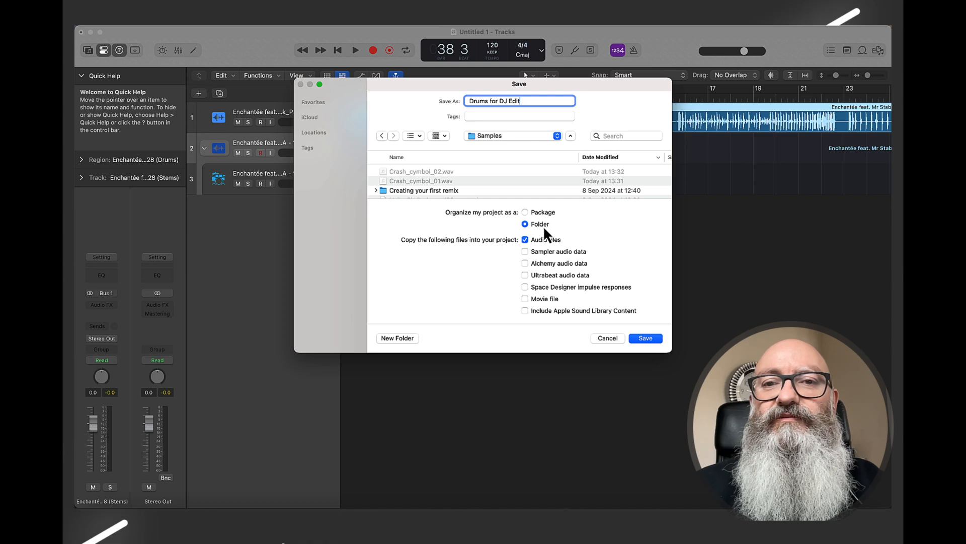
left_click(646, 339)
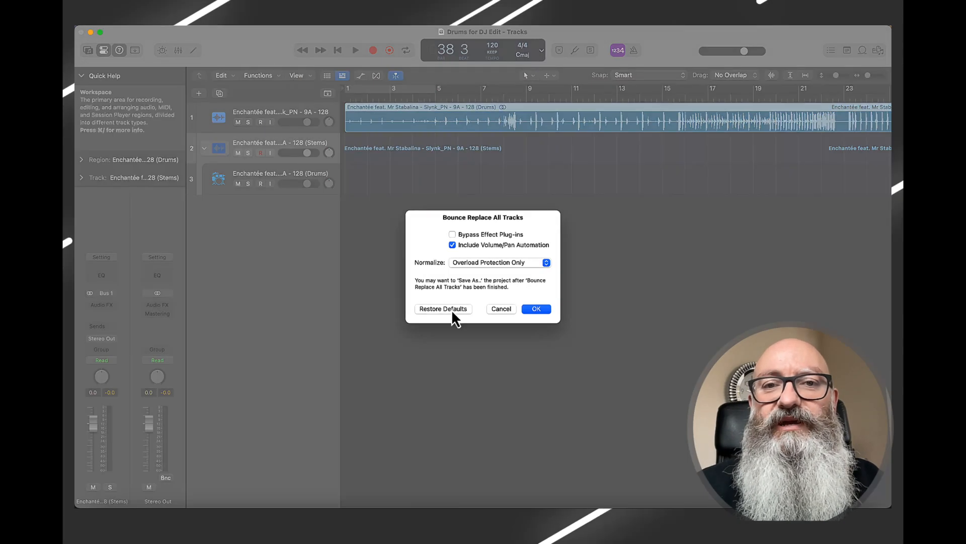
- Bounce all tracks with volume/pan automation and Overload Protection Only normalization, and quit Logic Pro without saving the changes
left_click(534, 311)
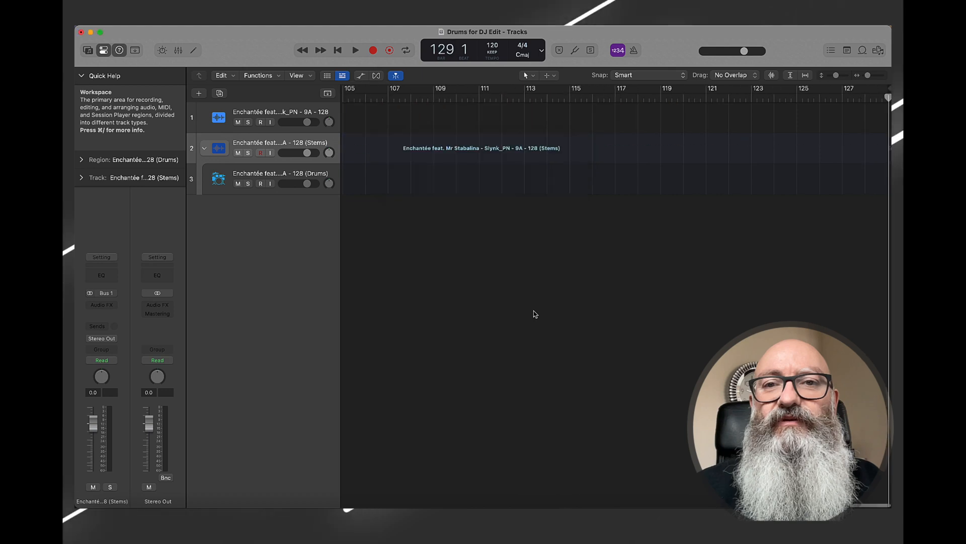
left_click(121, 24)
left_click(185, 182)
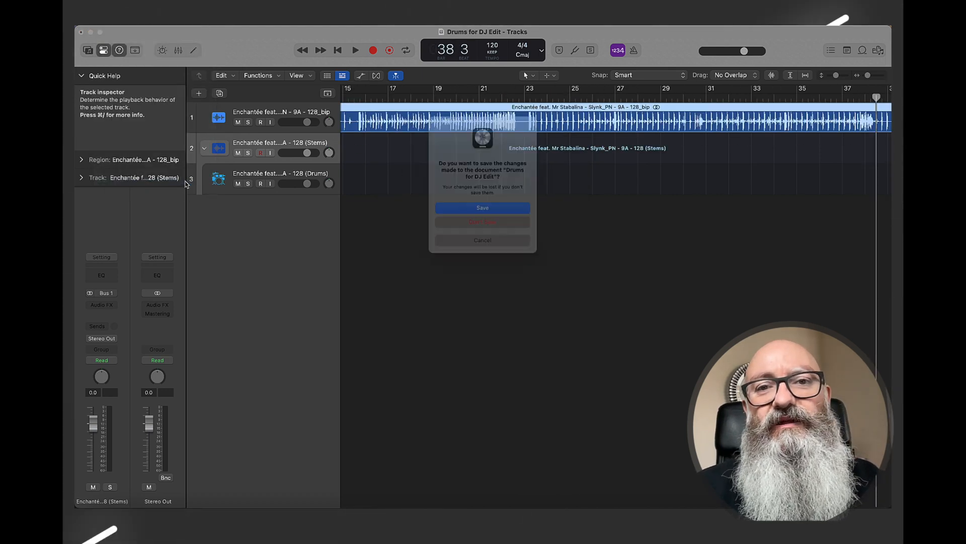
left_click(457, 224)
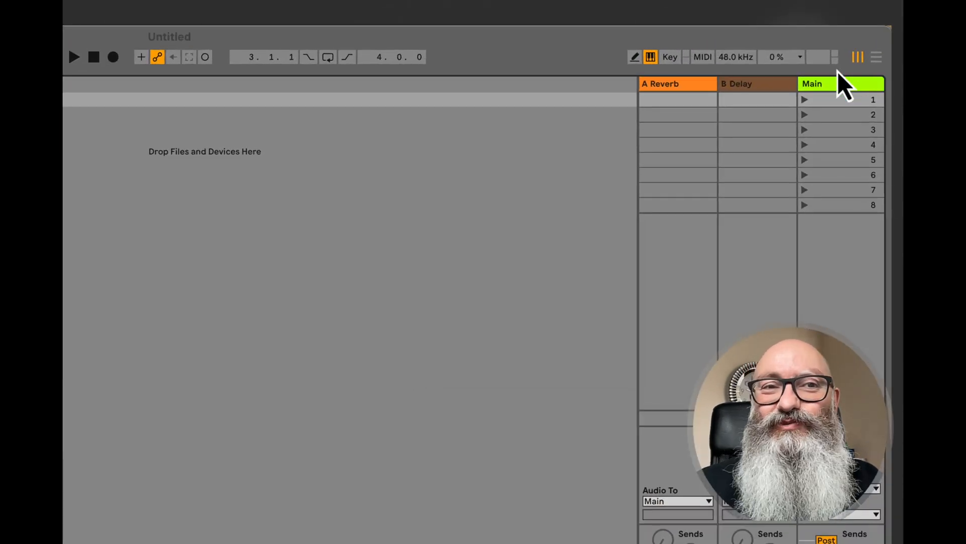
- In Ableton Live, switch from Session View to Arrangement View and toggle between the two views, ending in Arrangement View
left_click(876, 58)
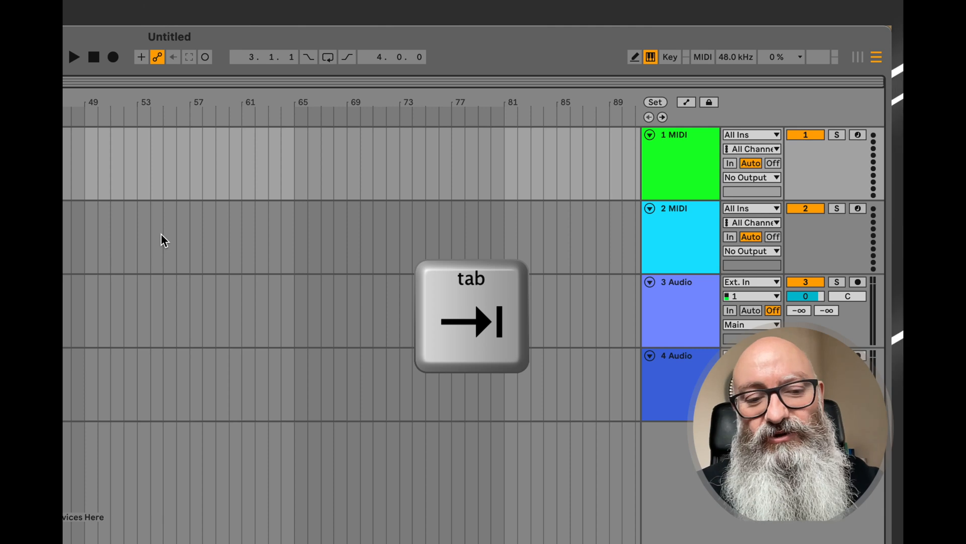
key("Tab")
key("Tab")
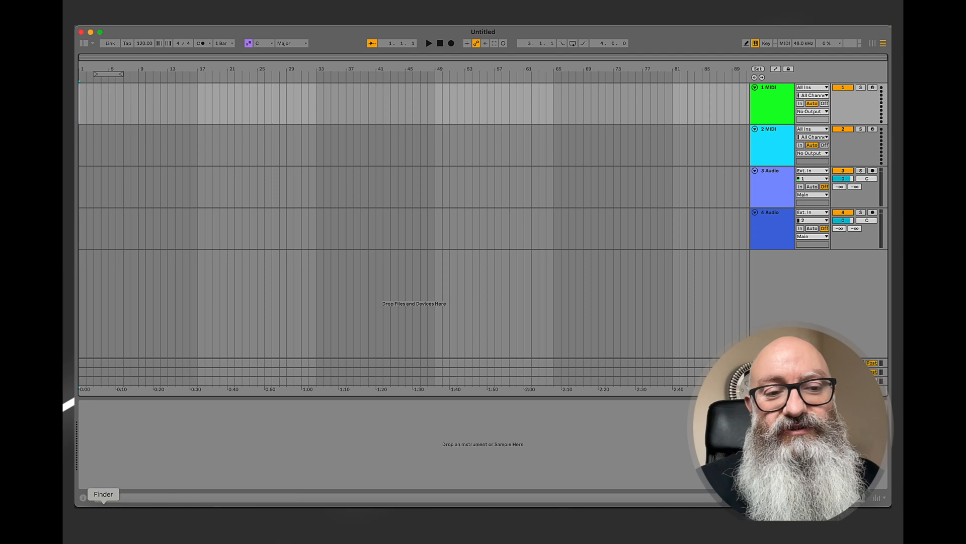
- Set the tempo to 128 BPM and import the Enchantée mp3 from the Create a DJ Edit folder onto track 1
left_click(103, 518)
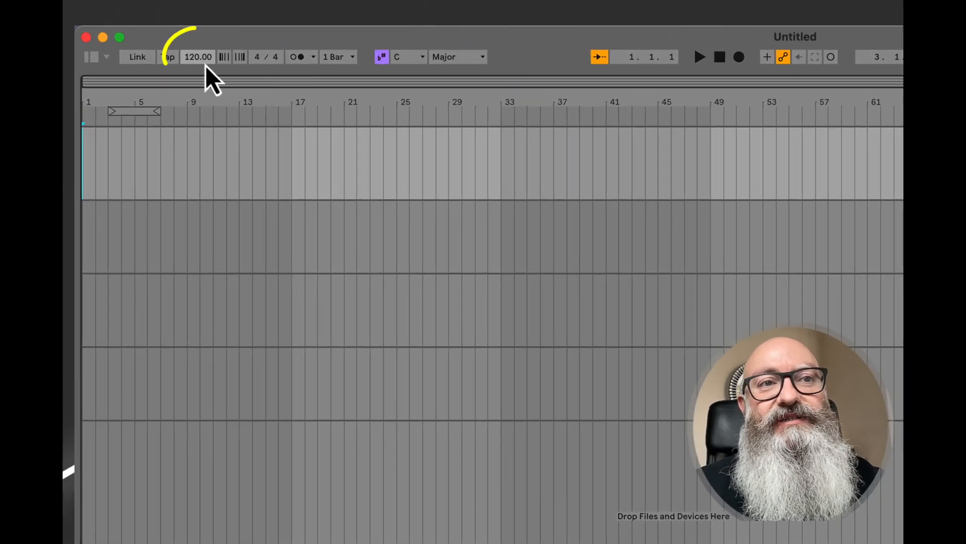
left_click_drag(201, 64, 202, 72)
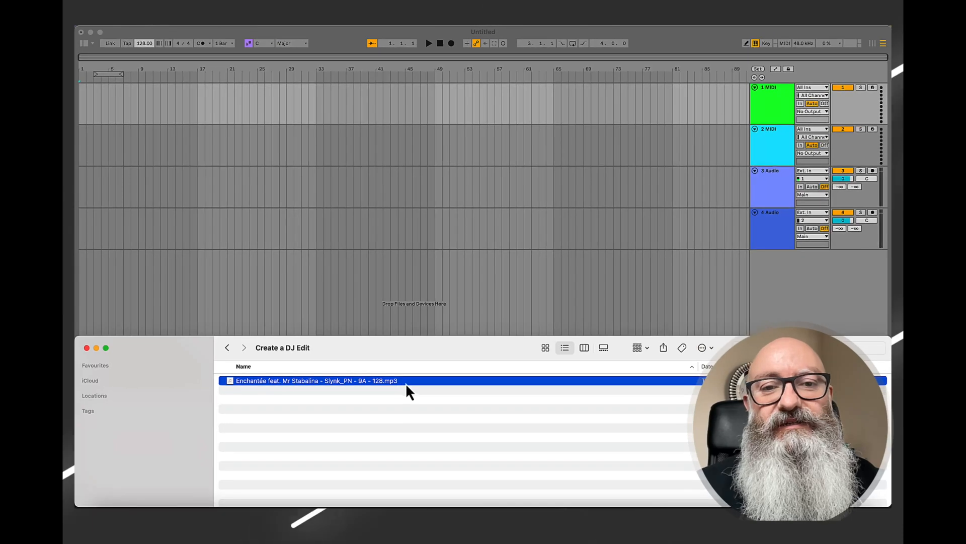
mouse_move(405, 386)
left_mouse_down()
mouse_move(222, 134)
mouse_move(122, 122)
mouse_move(96, 109)
left_mouse_up()
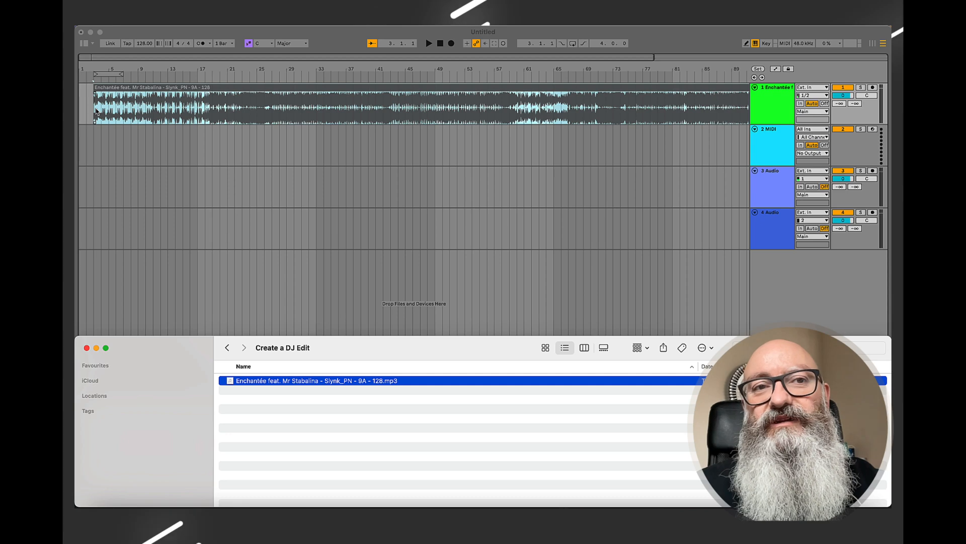
- Move the Enchantée clip on track 1 so it starts at bar 1, and play it briefly
left_click(194, 90)
left_click(192, 91)
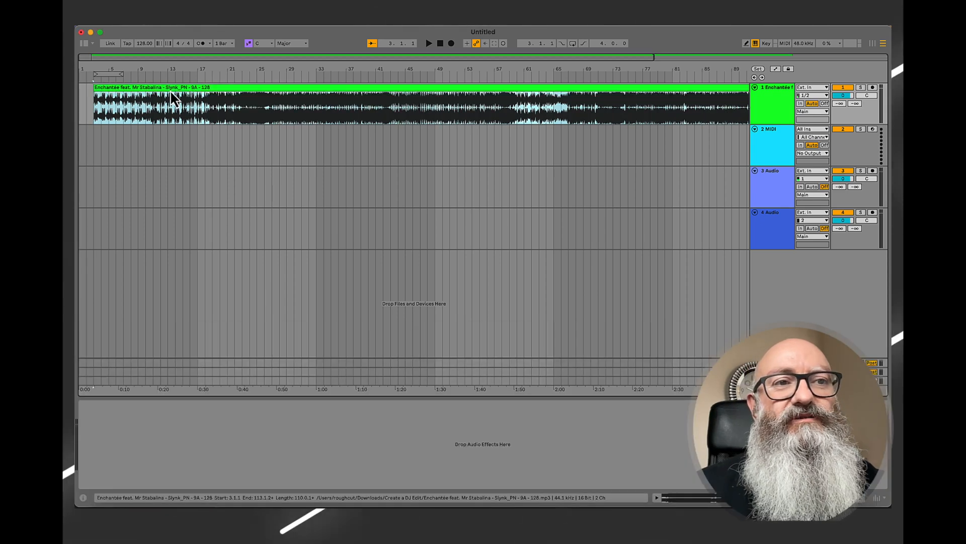
left_click_drag(171, 94, 153, 96)
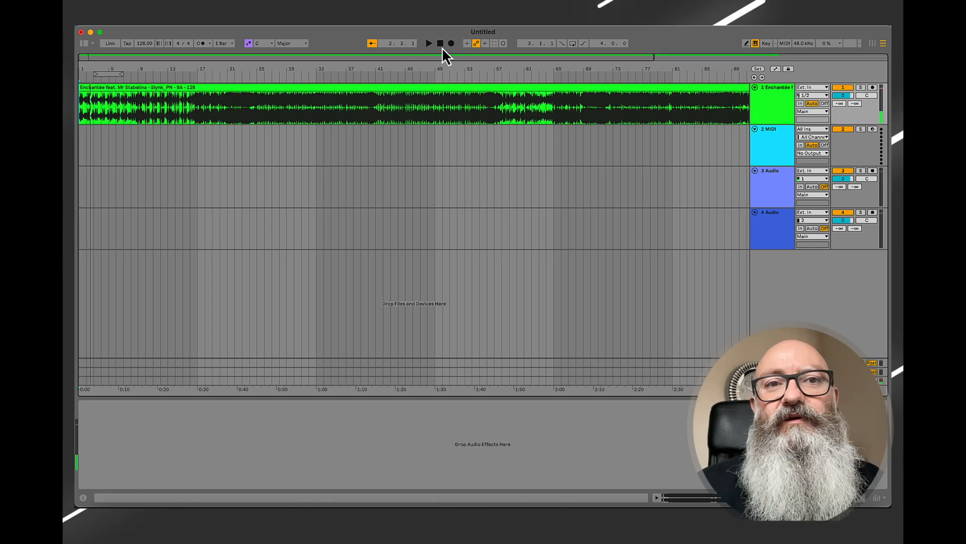
left_click(441, 45)
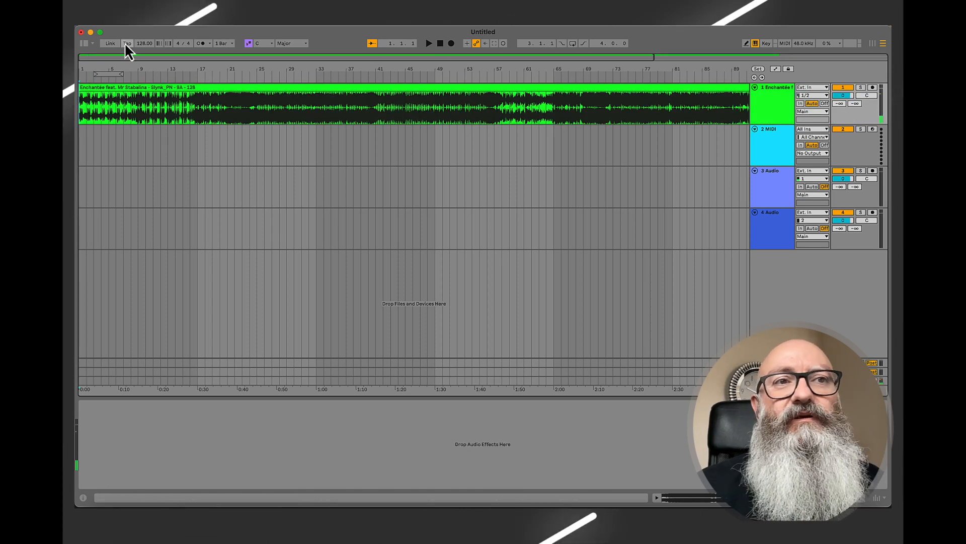
- Set the audio output device to External Headphones in Live's audio settings and close the settings
left_click(112, 24)
left_click(125, 50)
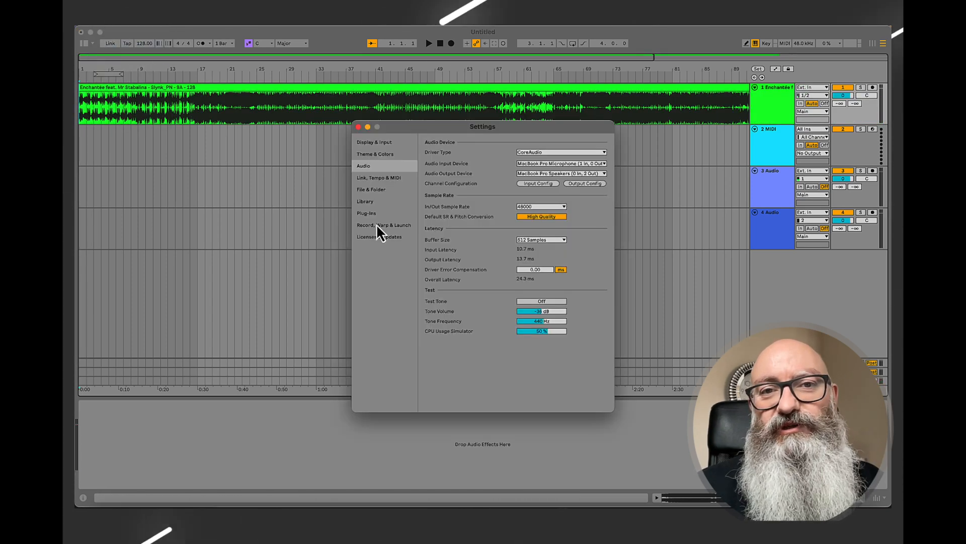
left_click(543, 174)
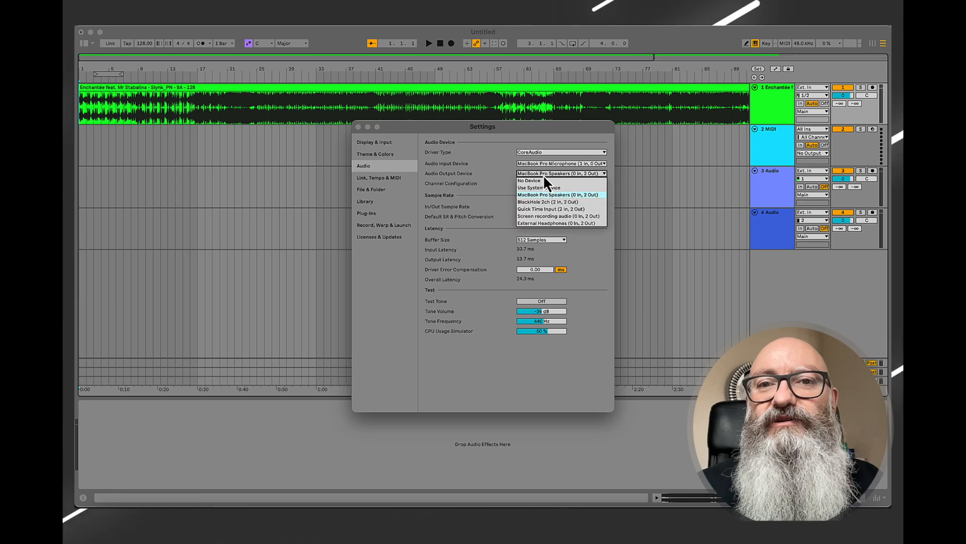
left_click(537, 223)
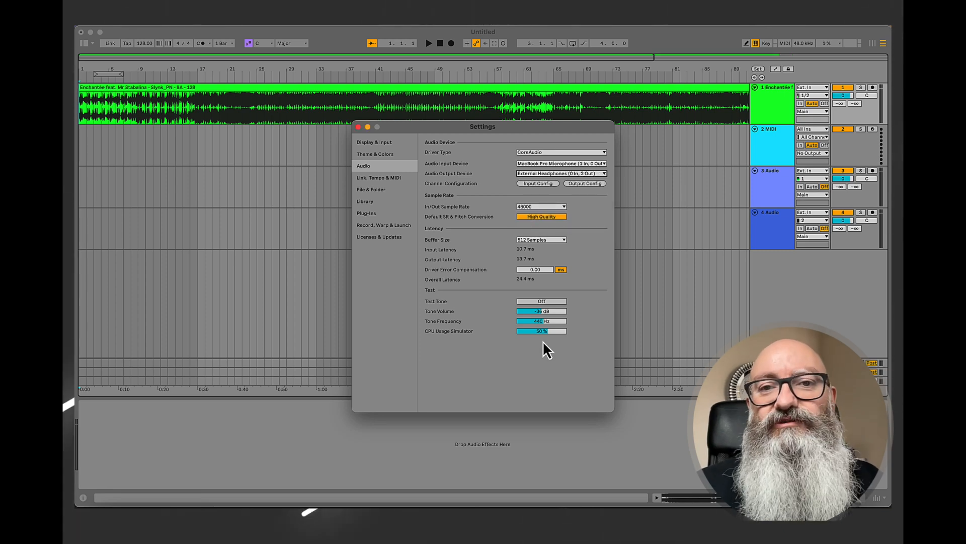
left_click(358, 128)
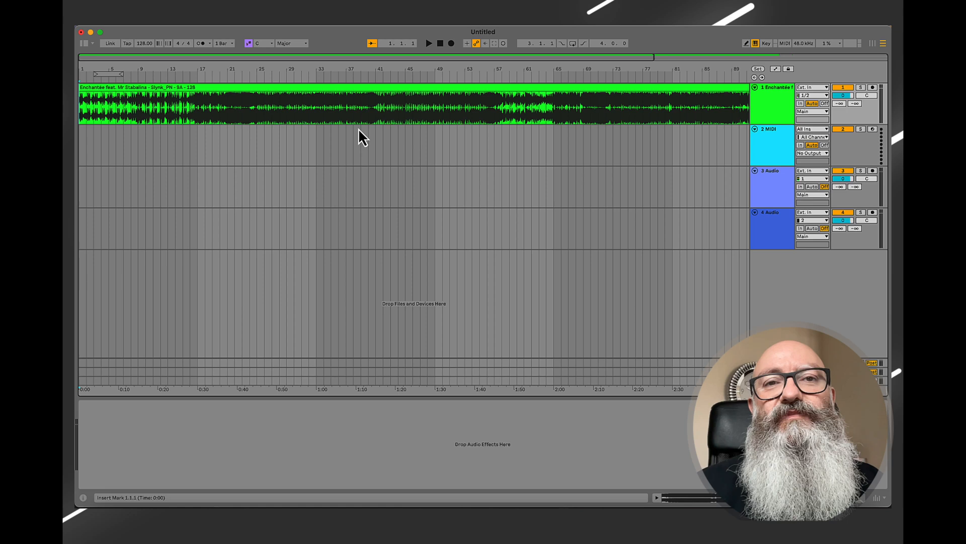
- Play back the Enchantée clip from the start of the arrangement and from bar 101 near its end
left_click(429, 44)
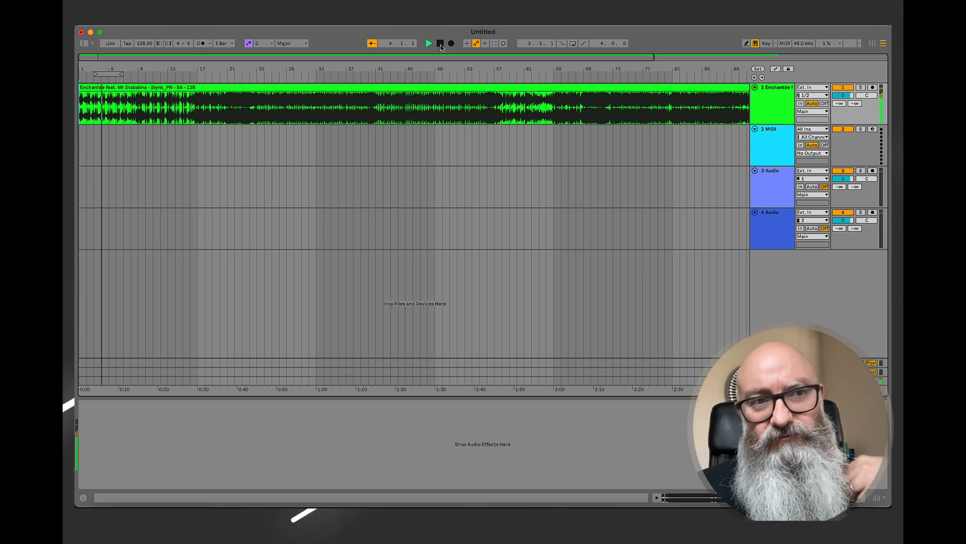
left_click(439, 45)
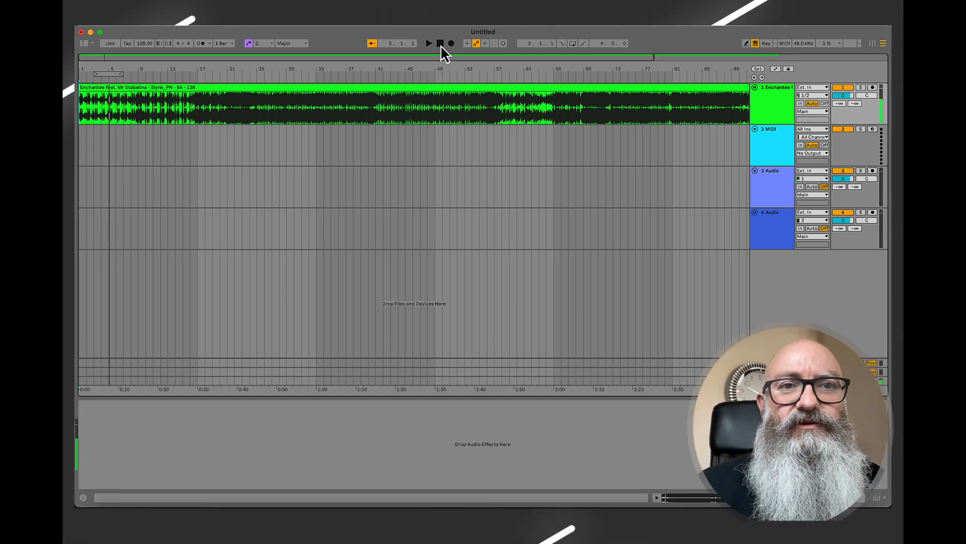
scroll(431, 118, "right", 10)
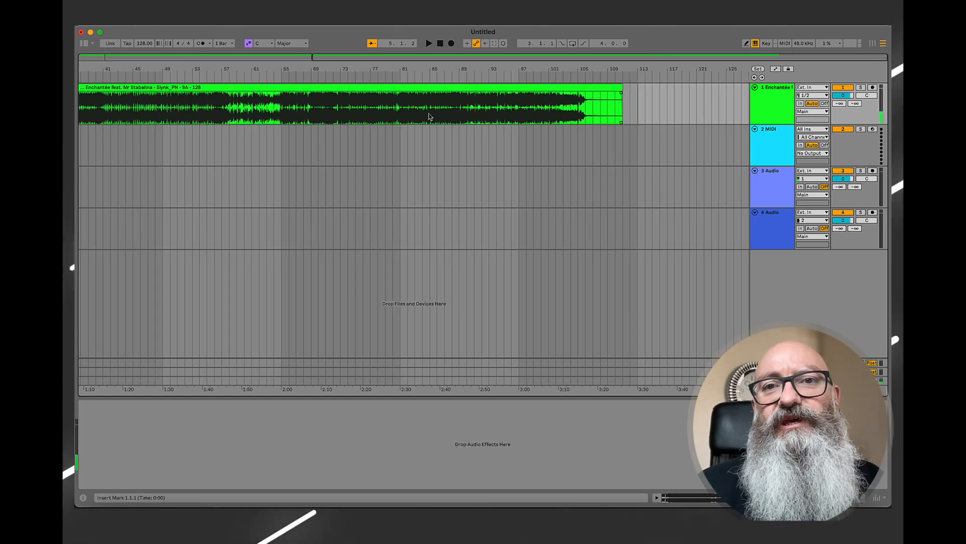
left_click(548, 106)
key("space")
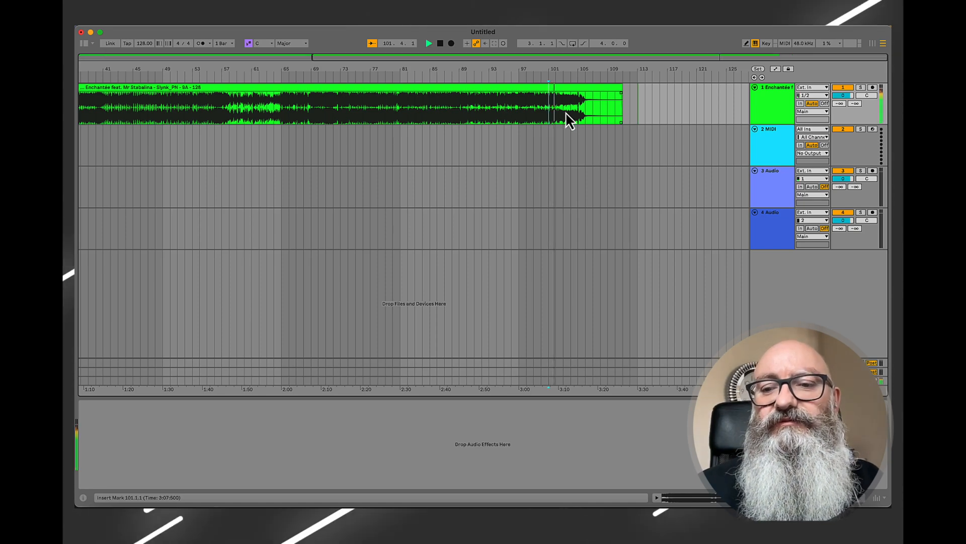
key("XF86AudioLowerVolume")
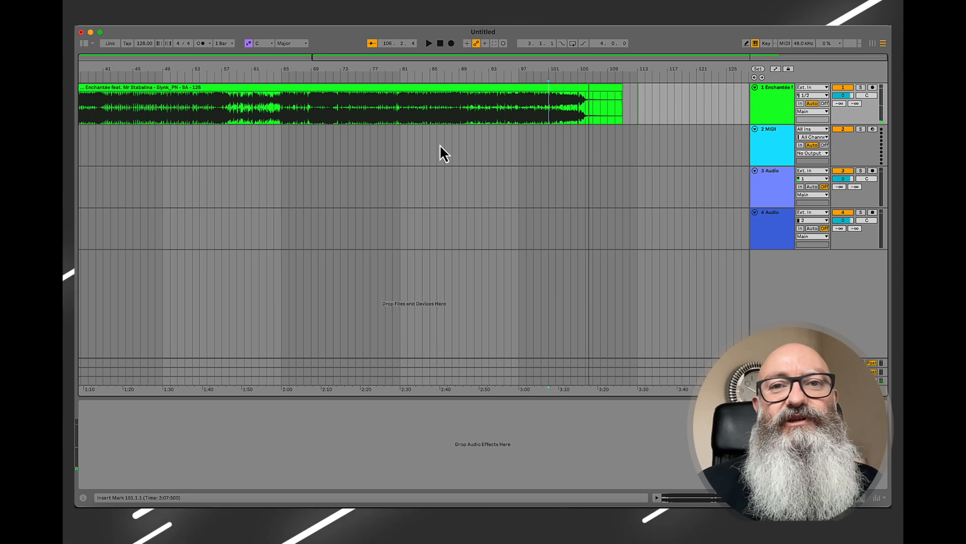
scroll(440, 144, "left", 10)
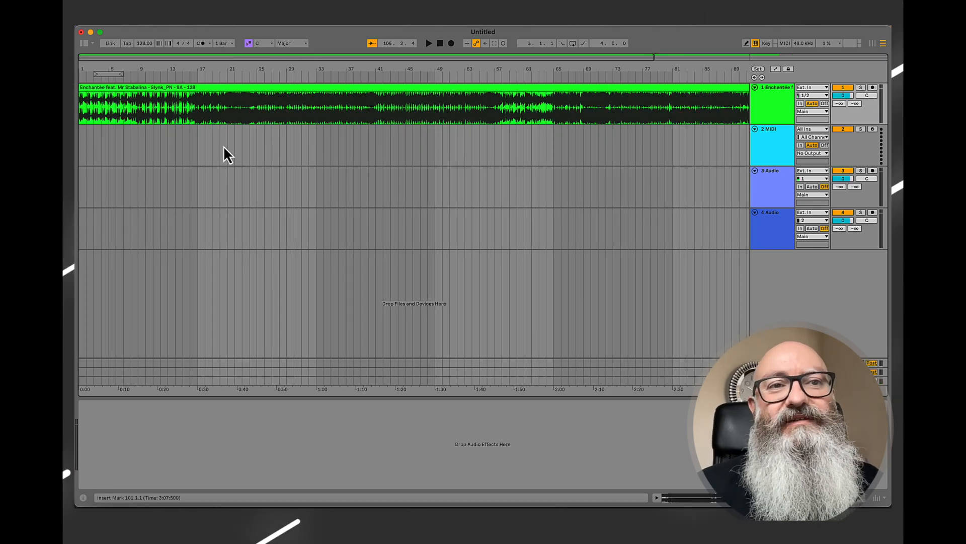
- Switch to Finder and open the Audio Files folder inside Music > Samples > Drums for DJ Edit
left_click(103, 520)
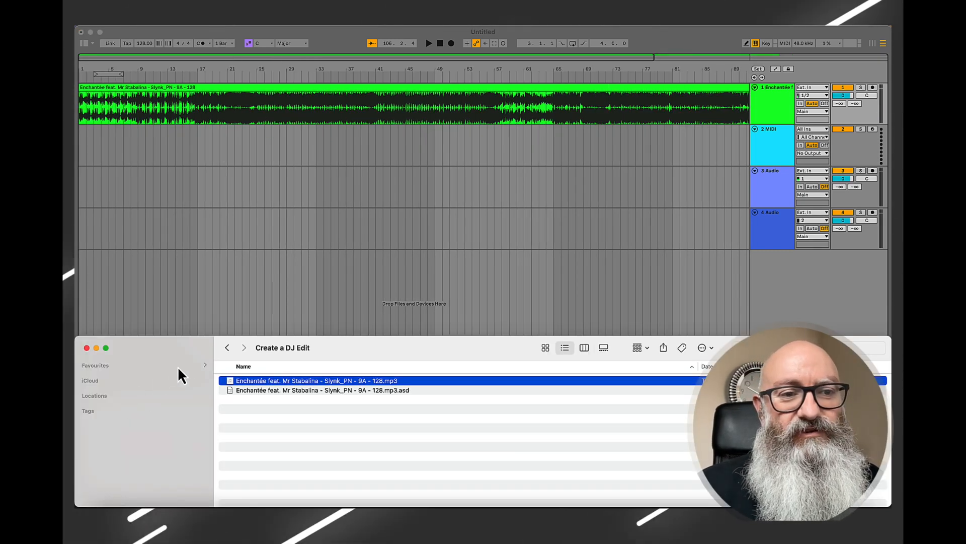
left_click(203, 364)
left_click(146, 454)
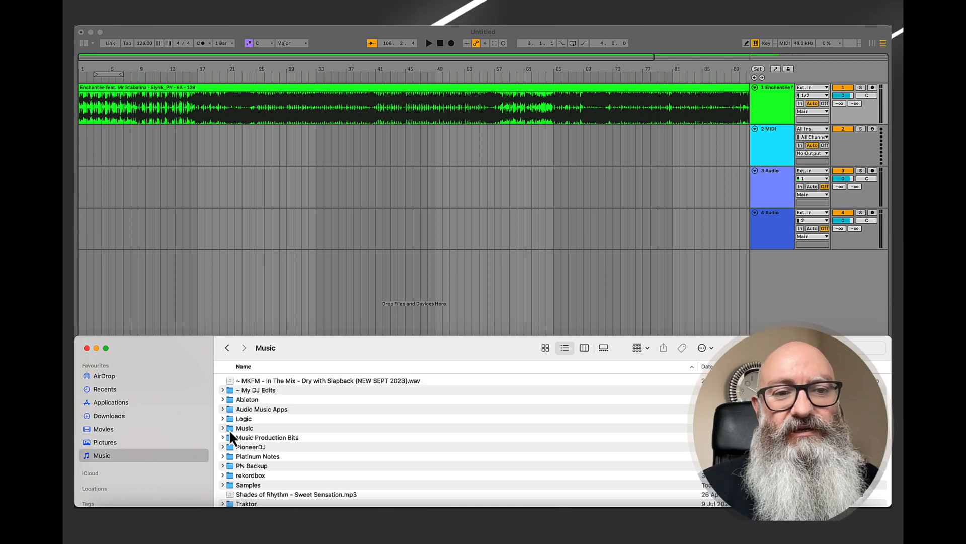
double_click(250, 485)
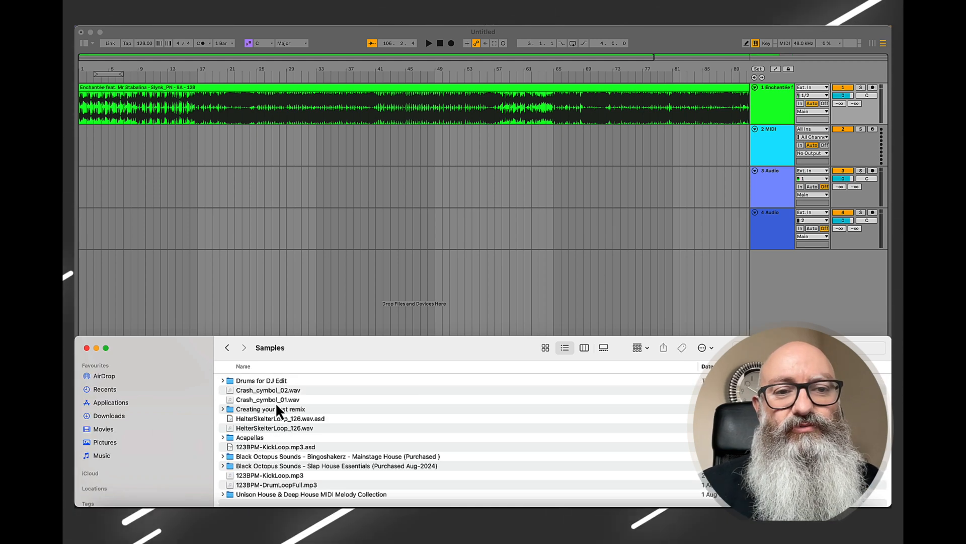
left_click(276, 381)
double_click(276, 381)
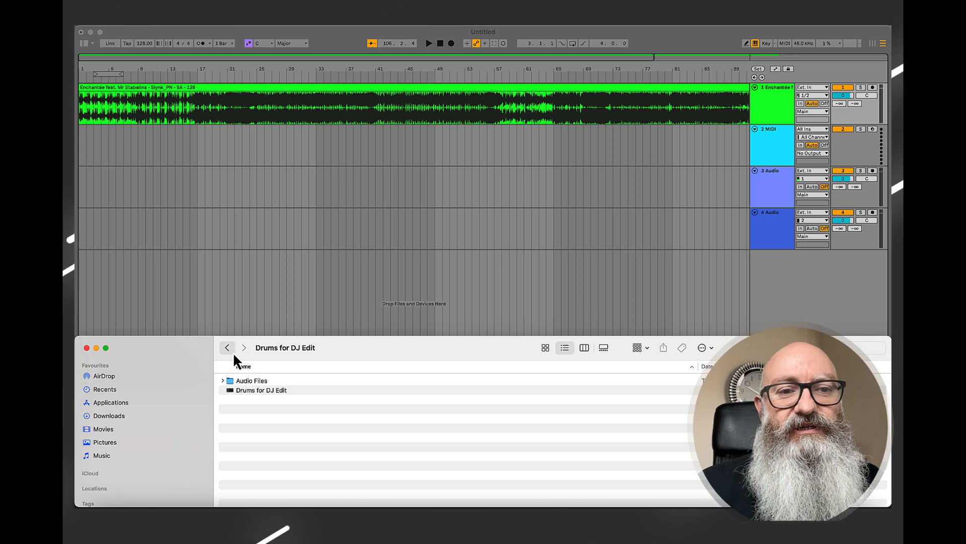
left_click(258, 380)
double_click(258, 379)
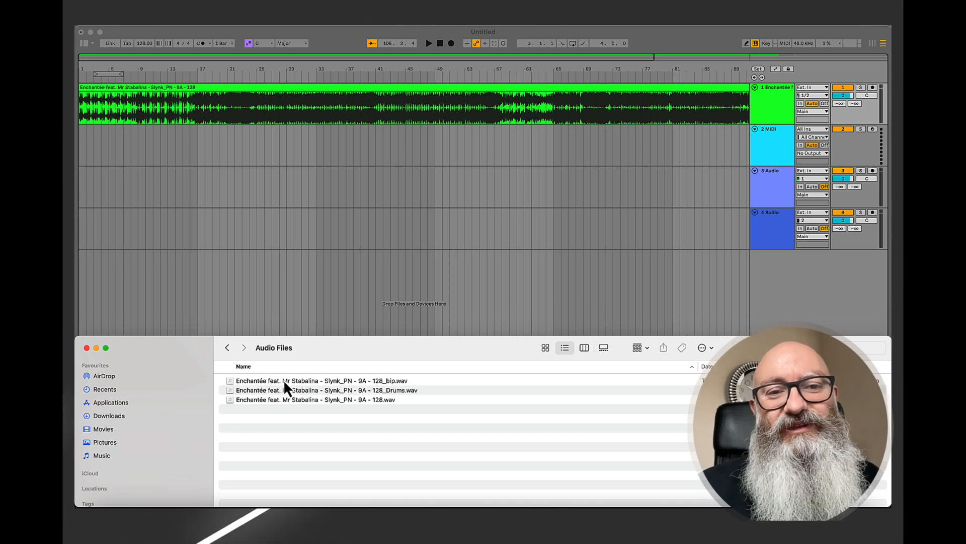
- Import the Enchantée 128_Drums.wav file onto track 2, starting at about bar 15
left_click(350, 391)
mouse_move(349, 390)
left_mouse_down()
mouse_move(275, 147)
mouse_move(182, 142)
left_mouse_up()
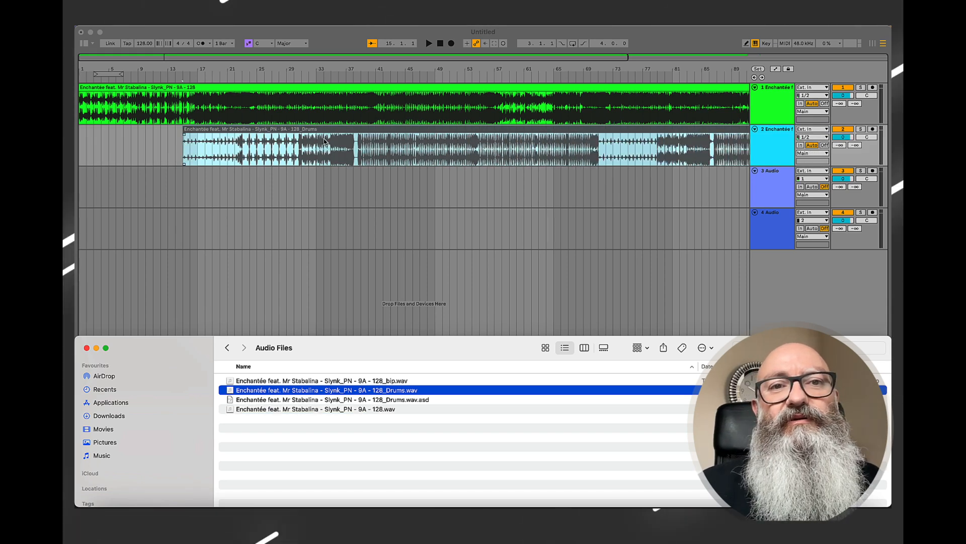
- Split the drums clip on track 2 at bar 55
scroll(377, 156, "right", 5)
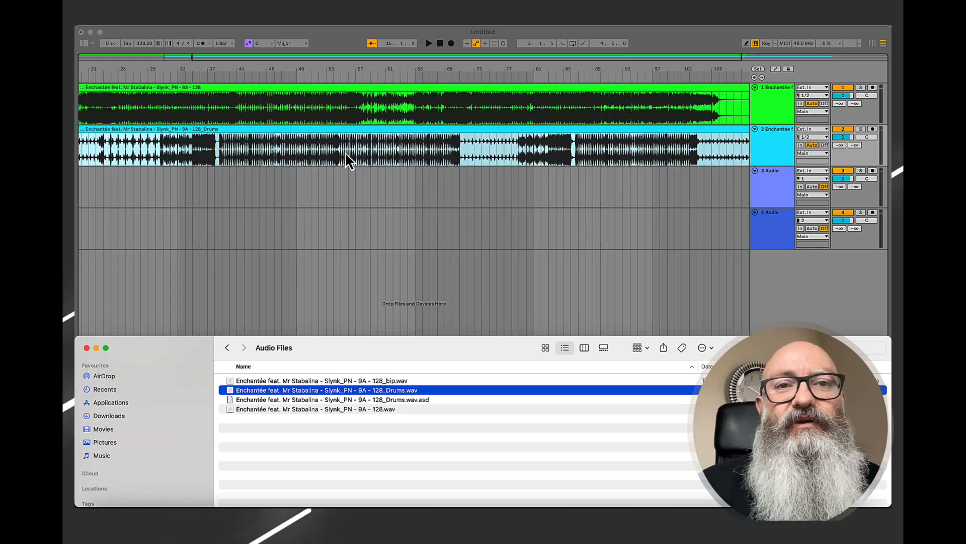
left_click(347, 151)
left_click(341, 147)
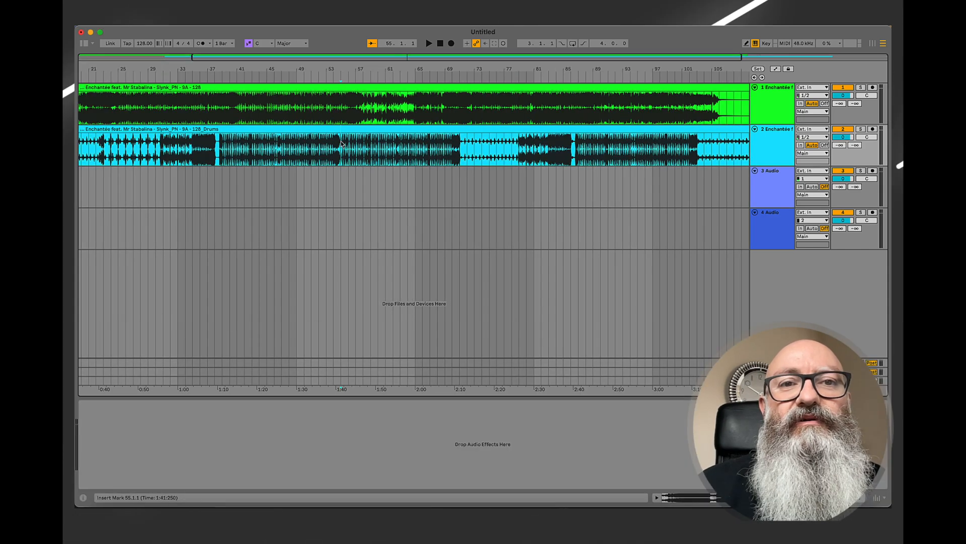
scroll(342, 148, "up", 2)
key("super+e")
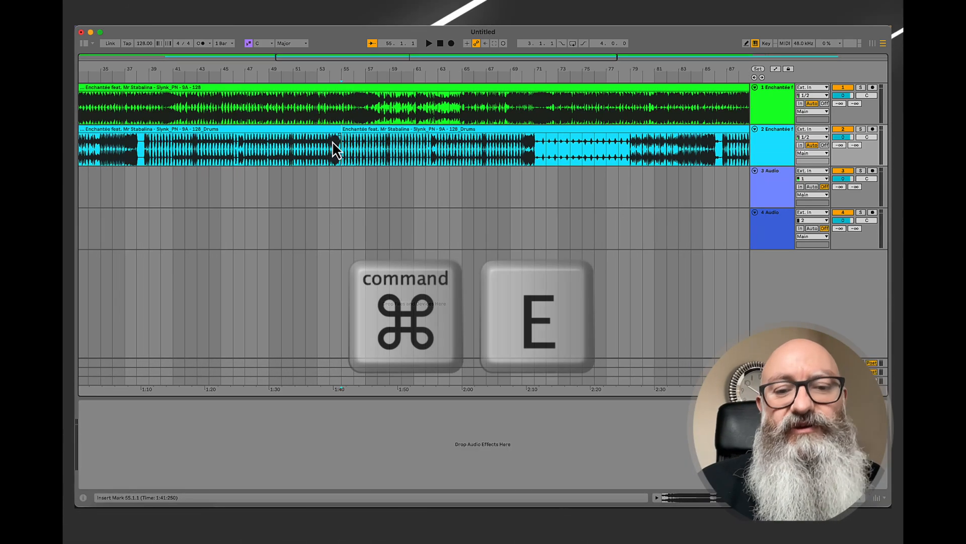
- Nudge the whole drums clip on track 2 until its kick transient at bar 55 lines up with track 1's waveform
scroll(352, 163, "up", 5)
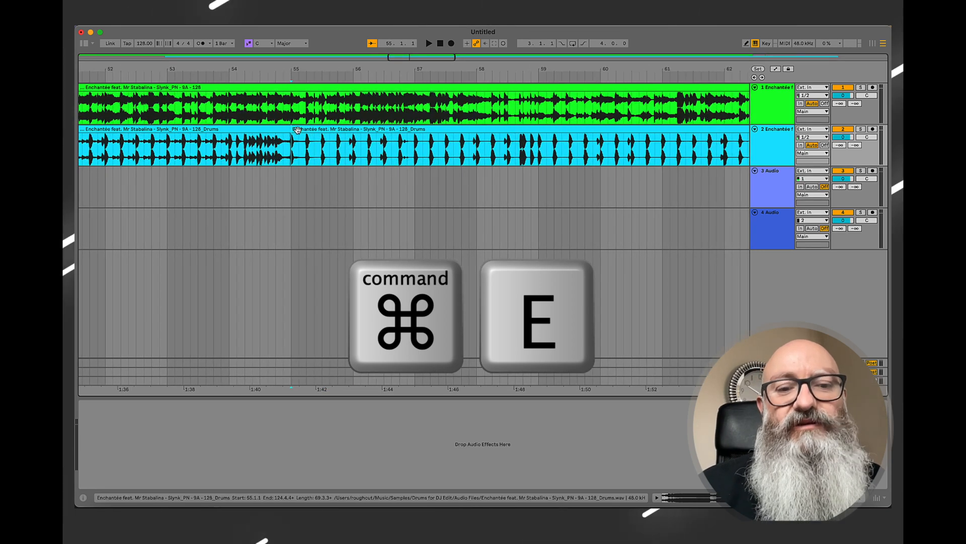
scroll(292, 146, "up", 15)
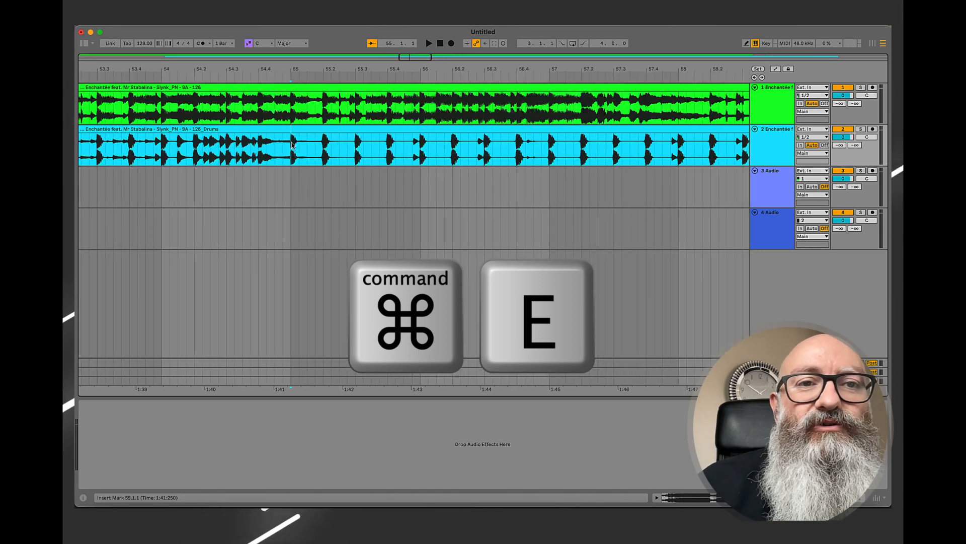
scroll(292, 145, "up", 5)
left_click_drag(298, 142, 332, 127)
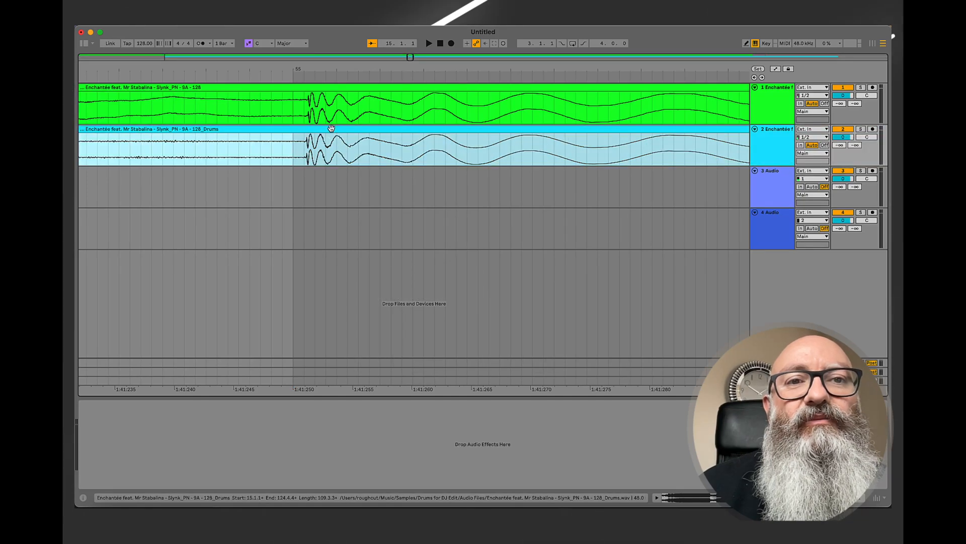
scroll(331, 128, "up", 5)
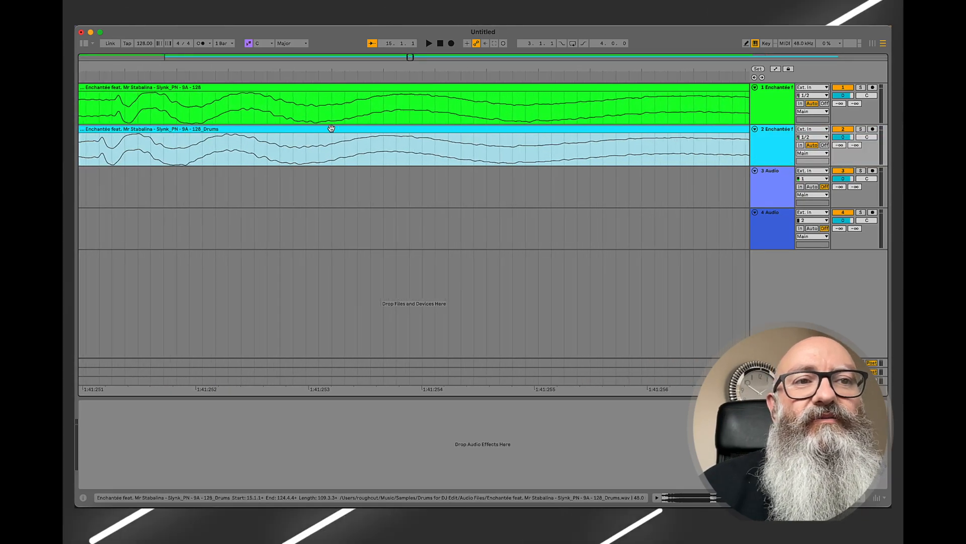
left_click_drag(442, 133, 457, 135)
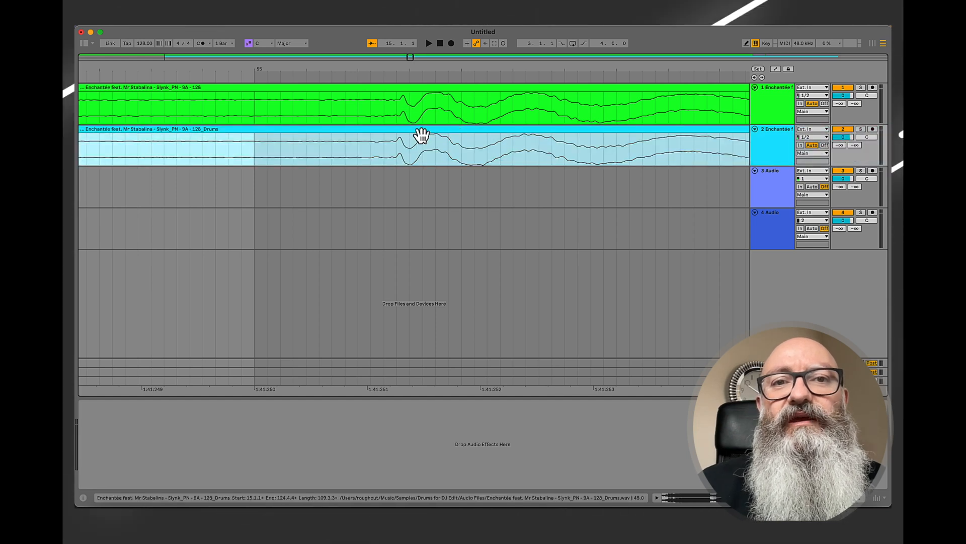
scroll(418, 131, "up", 5)
left_click_drag(419, 130, 440, 128)
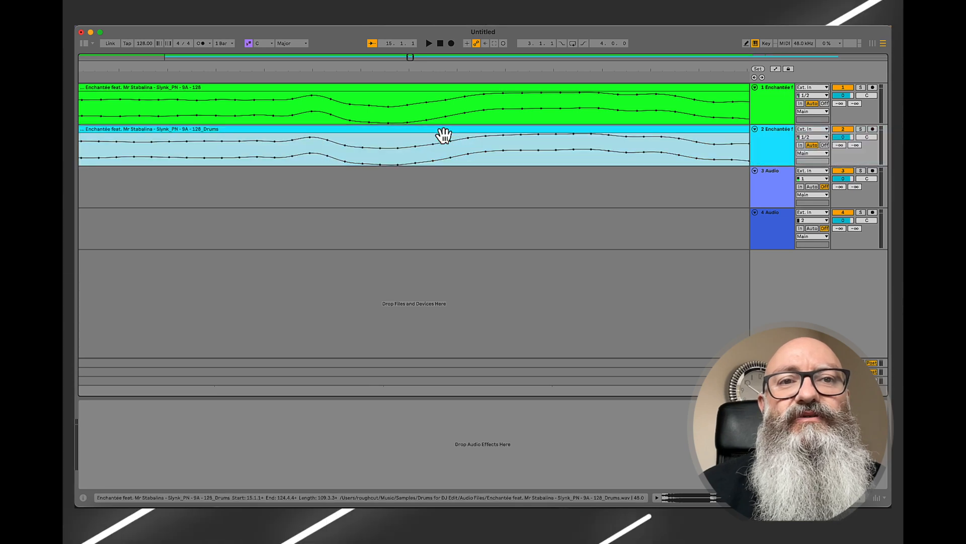
scroll(420, 134, "up", 10)
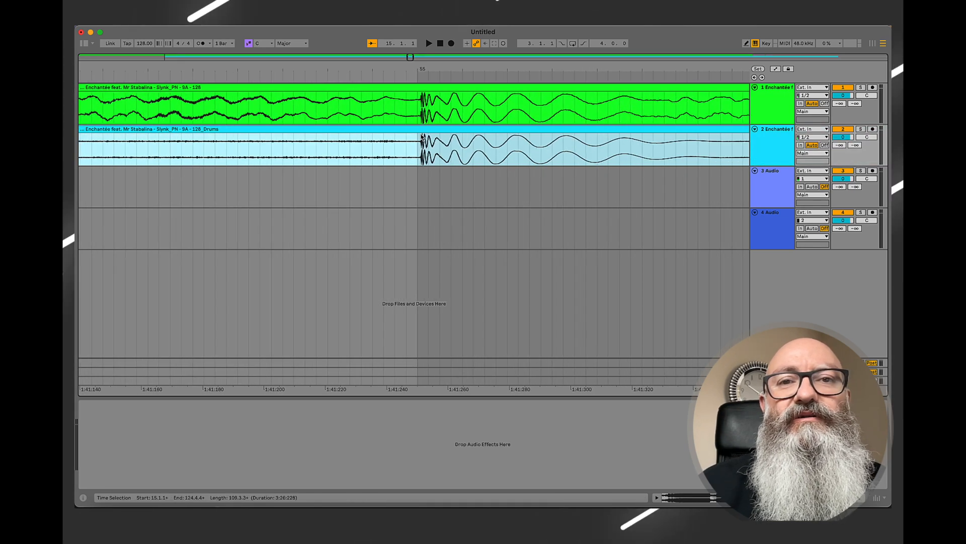
scroll(422, 136, "down", 10)
- Split the aligned drums clip at bar 55 and delete the part before it
left_click(391, 158)
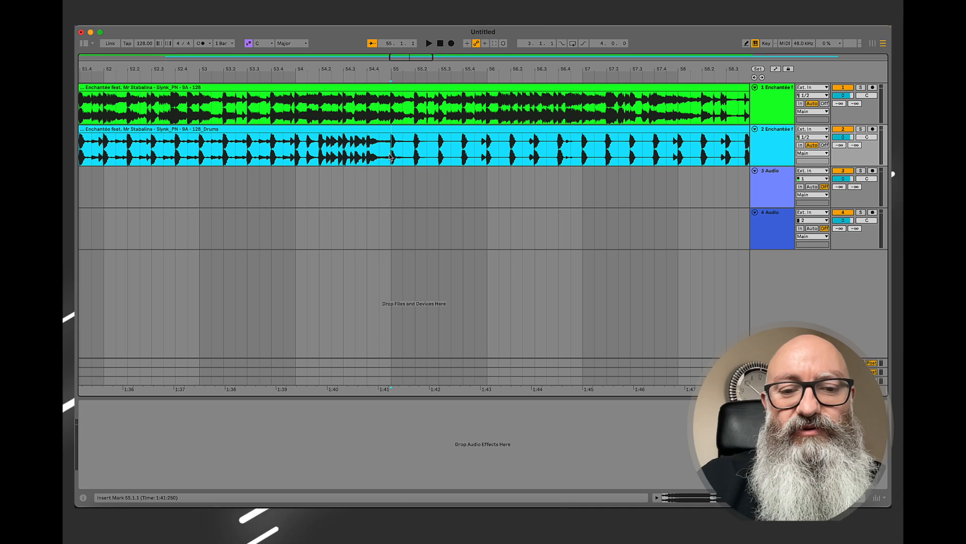
left_click(347, 130)
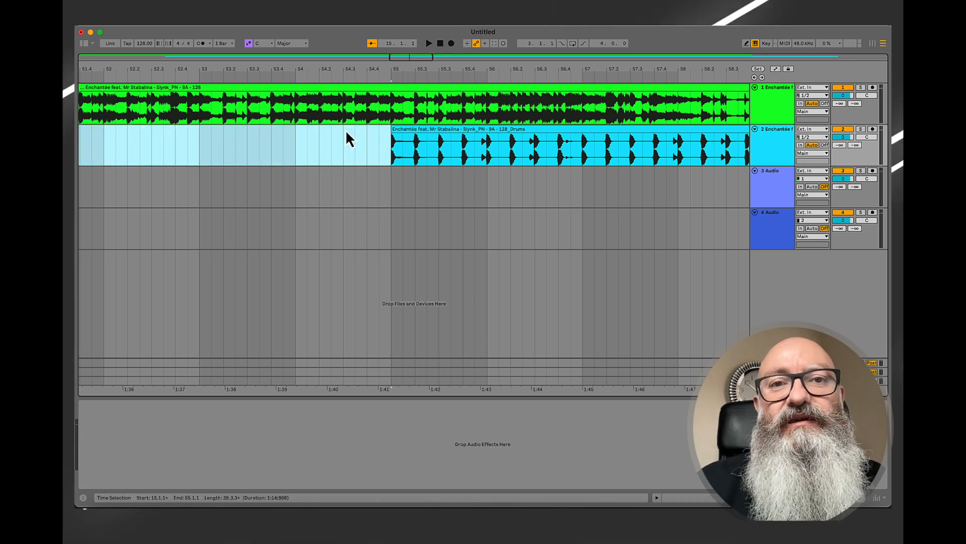
scroll(371, 206, "down", 5)
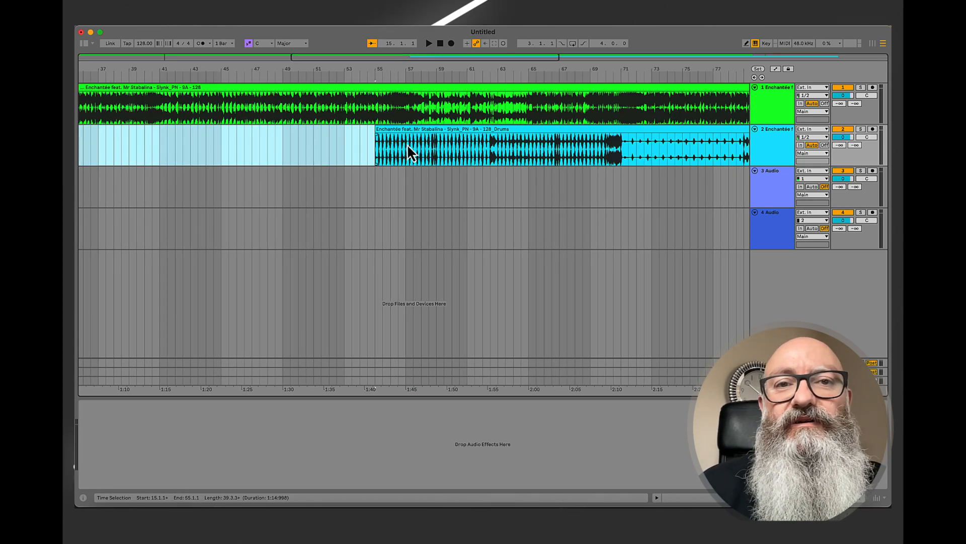
- Solo track 2 and play the drums from bar 55 for about four bars
left_click(376, 147)
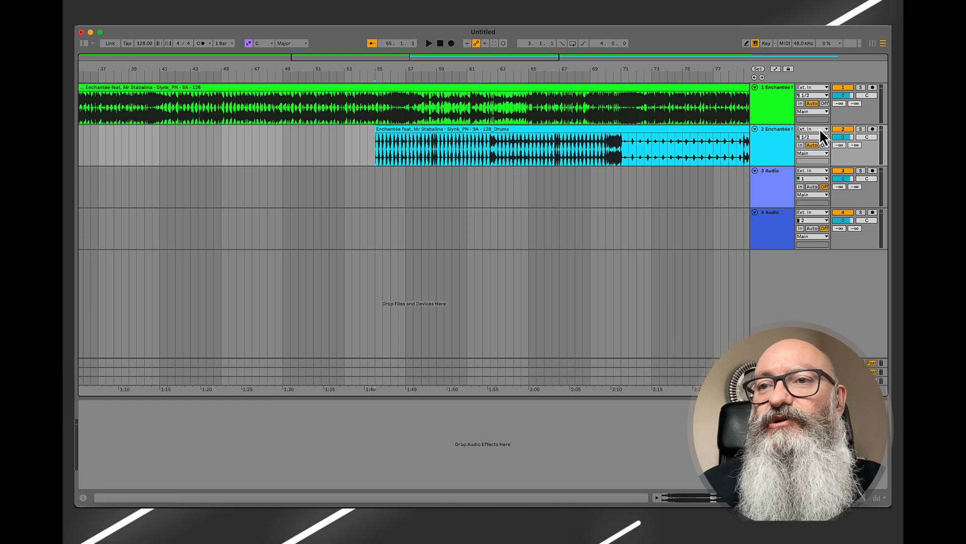
left_click(861, 129)
key("space")
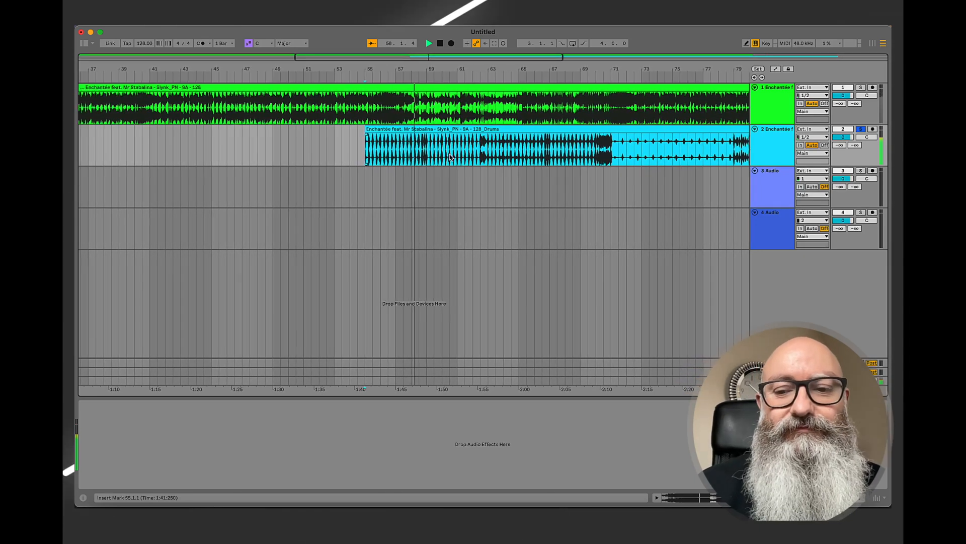
key("space")
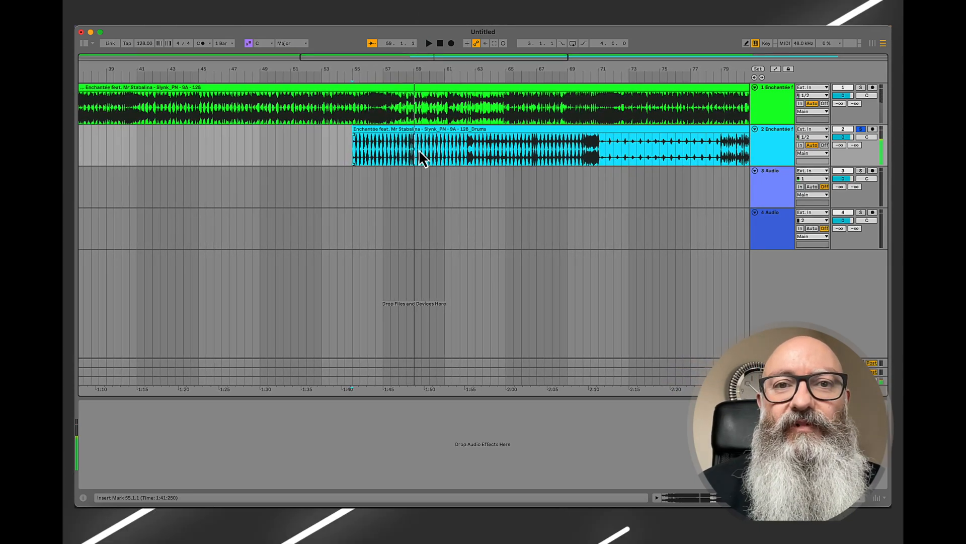
- Split the drums clip at bar 59 and delete everything after it, keeping a four-bar drum loop
key("super+e")
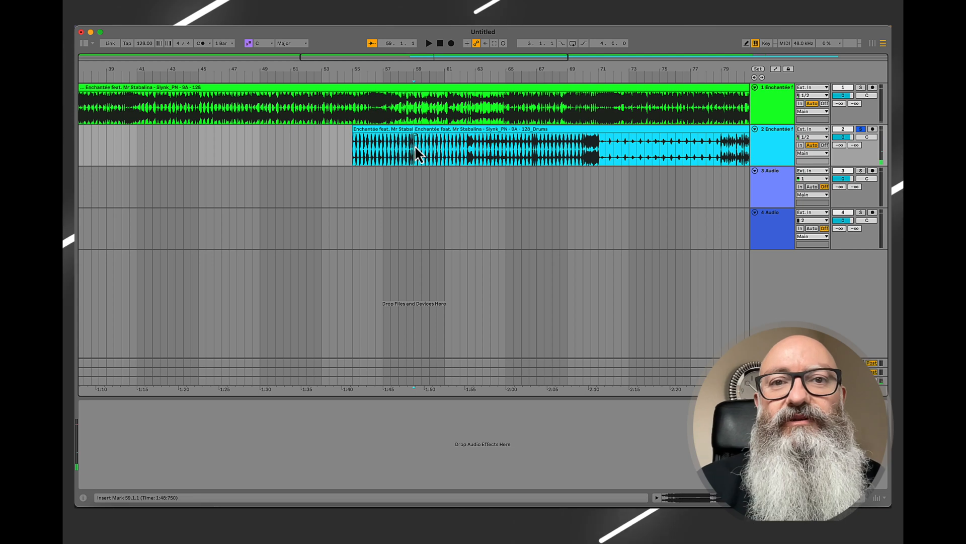
left_click(445, 136)
key("Delete")
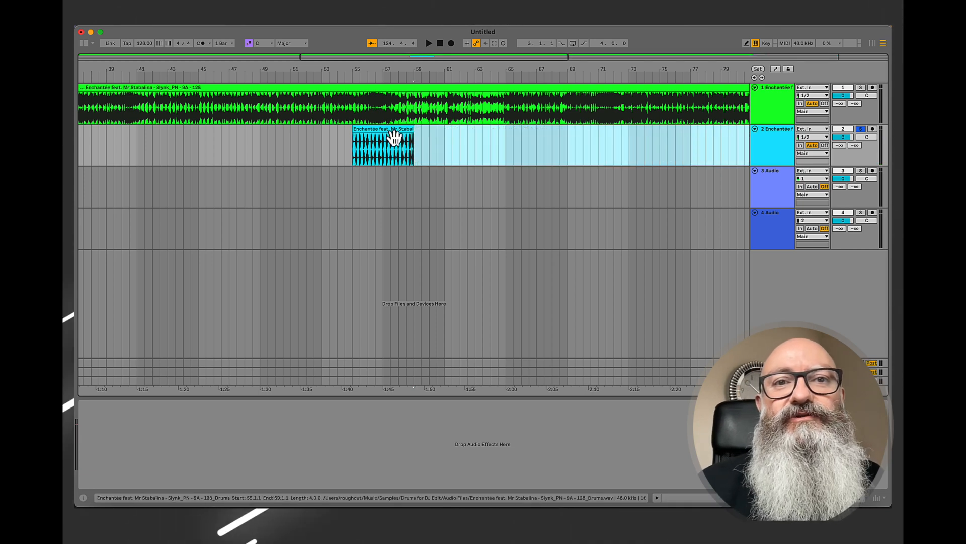
- Move the four-bar drum loop on track 2 to the start of the arrangement at bar 1
left_click(395, 137)
scroll(395, 137, "left", 8)
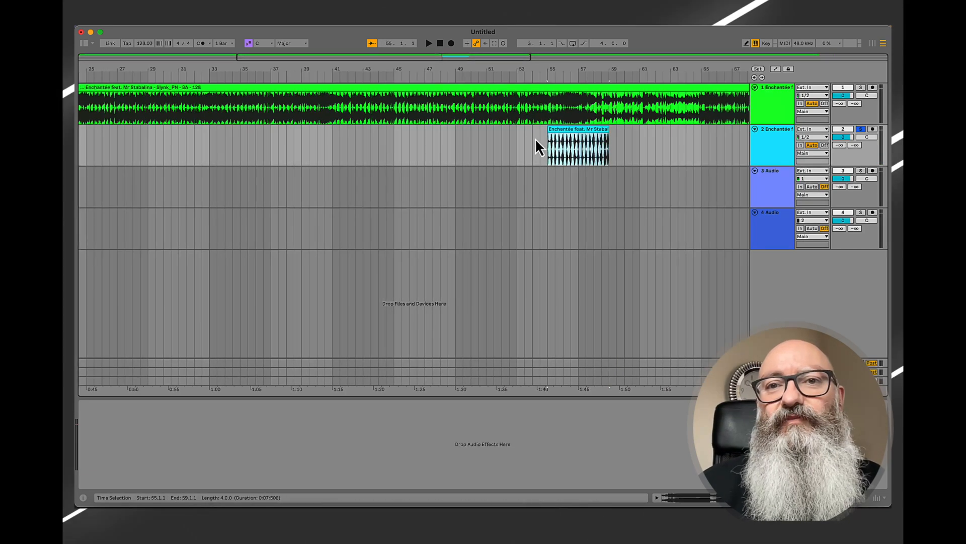
left_click_drag(571, 136, 104, 157)
scroll(104, 157, "left", 14)
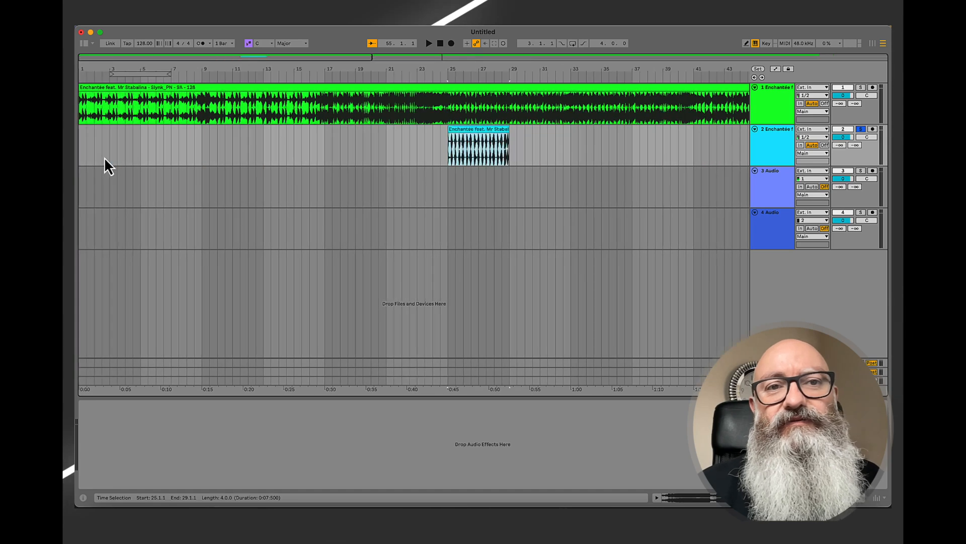
left_click_drag(463, 135, 85, 160)
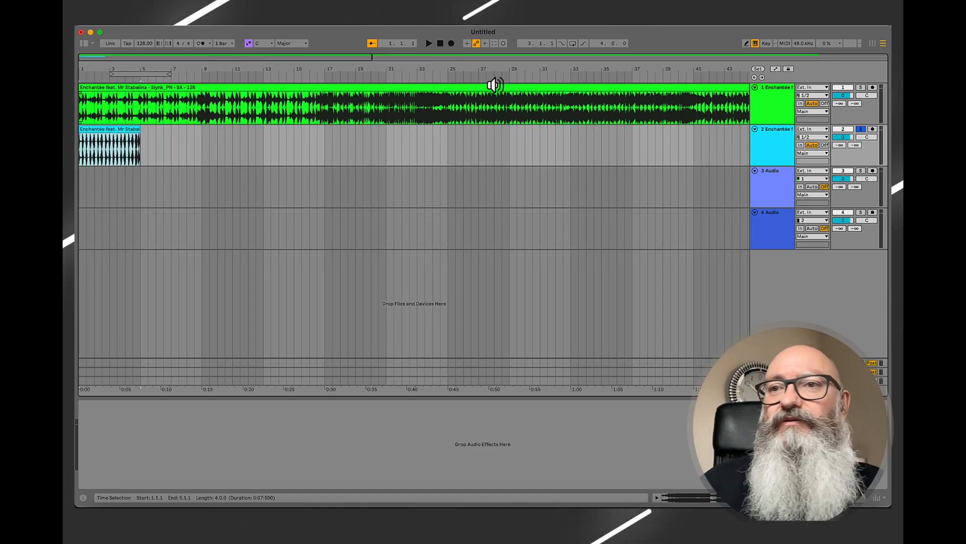
- Unsolo track 2, solo track 1 and briefly play the Enchantée clip from bar 1
left_click(861, 130)
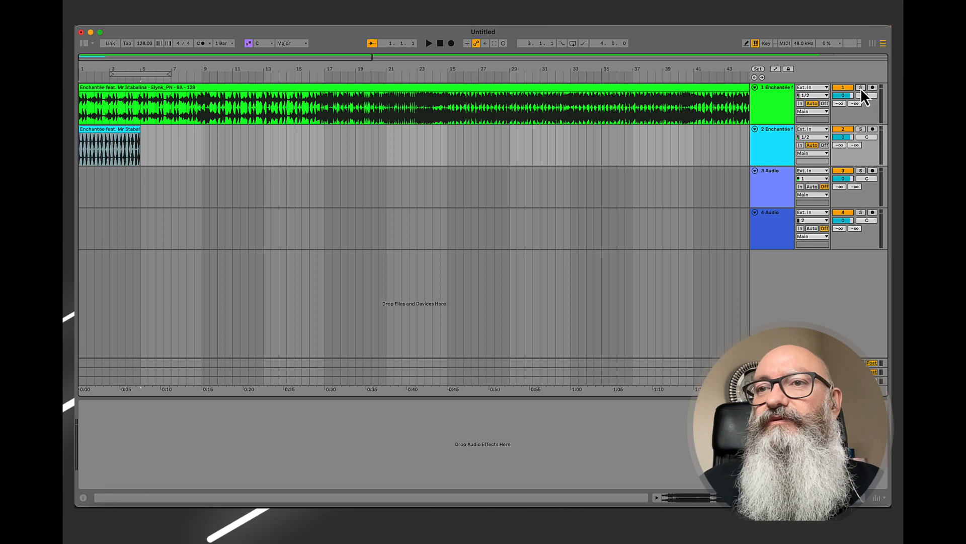
left_click(861, 88)
left_click(428, 43)
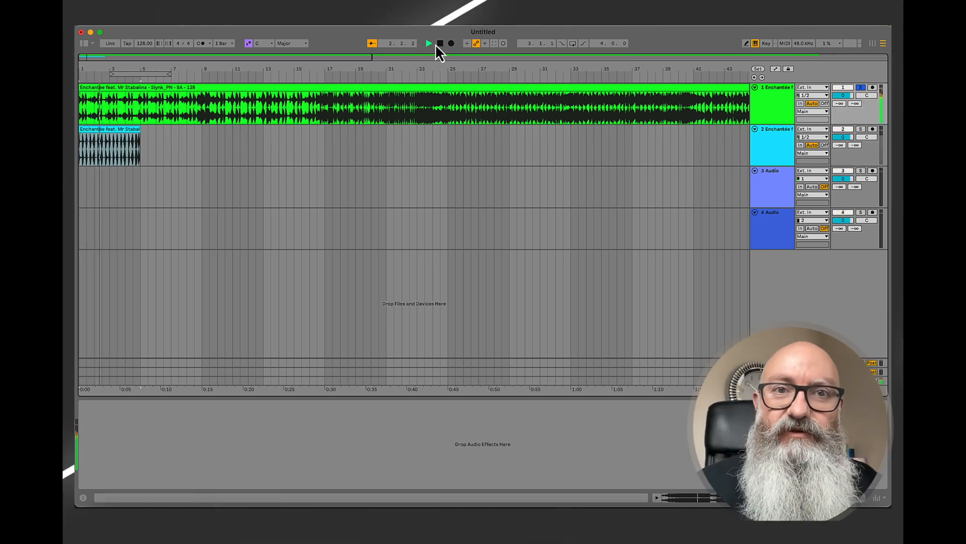
left_click(440, 44)
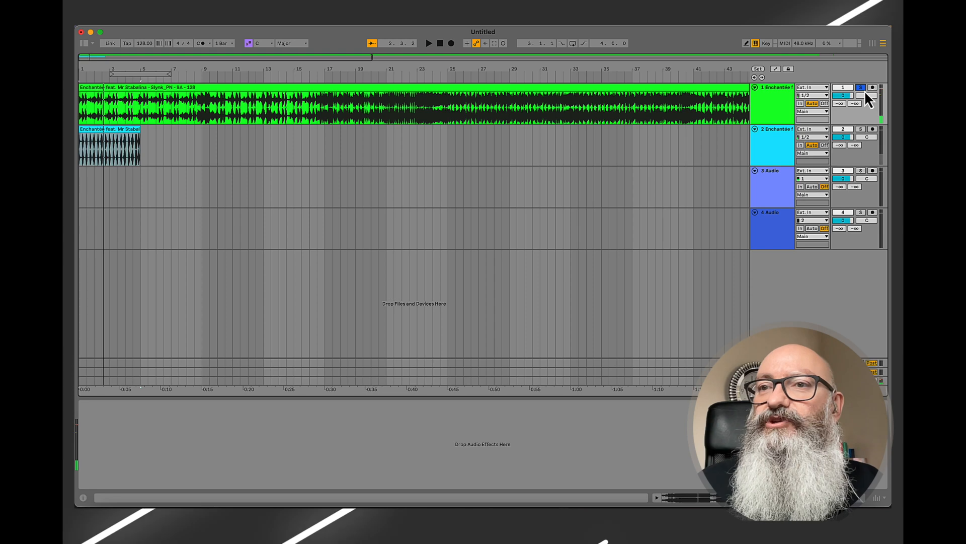
- Unsolo track 1 and play the original track and drum loop together from bar 1
left_click(863, 89)
left_click(439, 44)
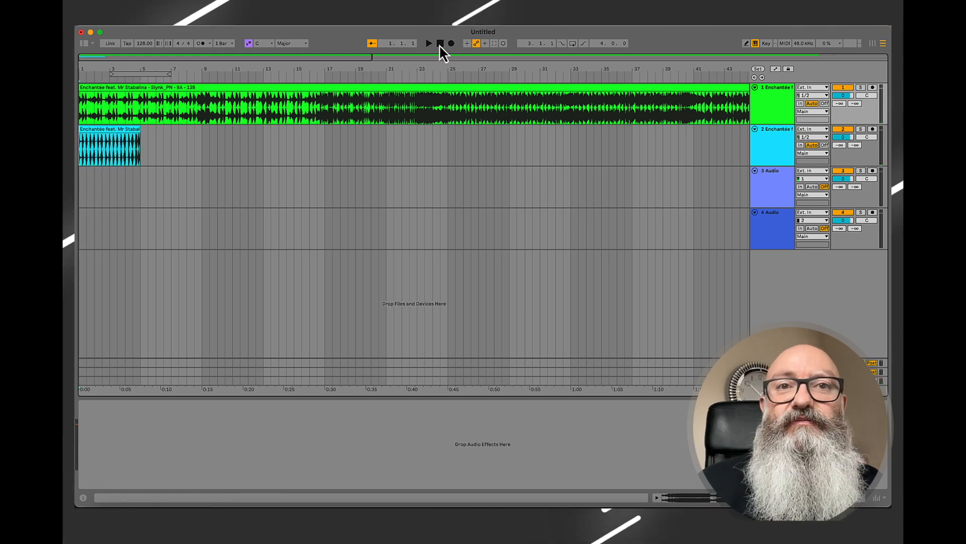
left_click(429, 44)
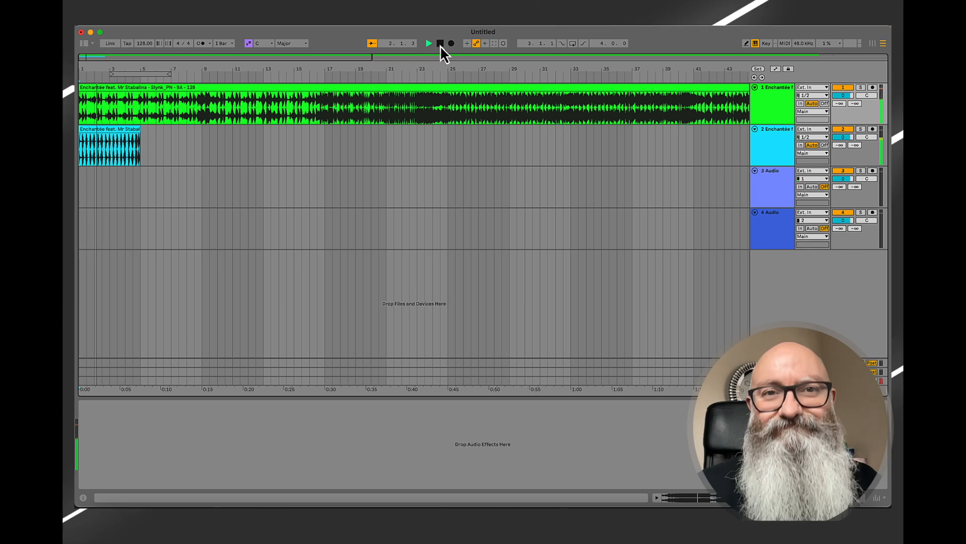
left_click(439, 44)
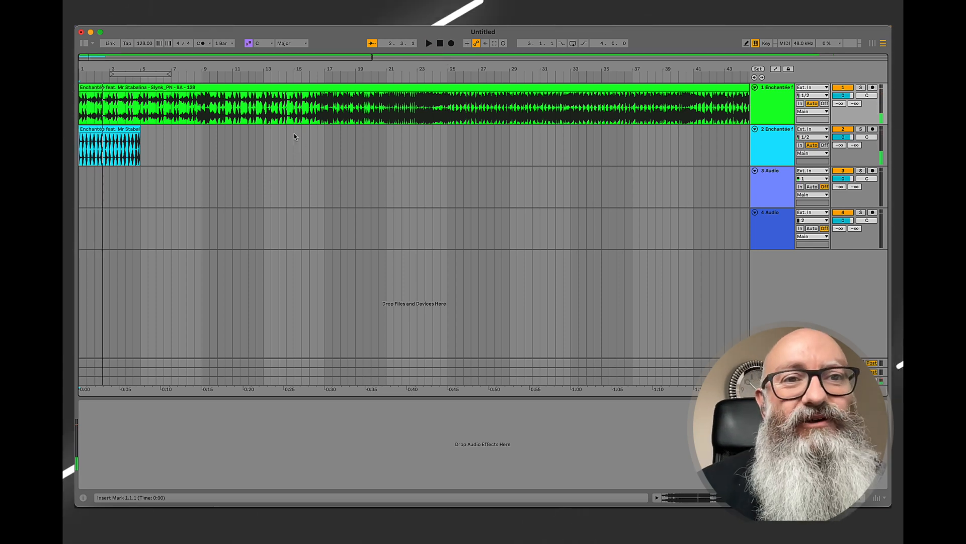
- Move the Enchantée clip on track 1 to bar 9 and place the insert marker at the drum loop's start
left_click_drag(151, 95, 268, 94)
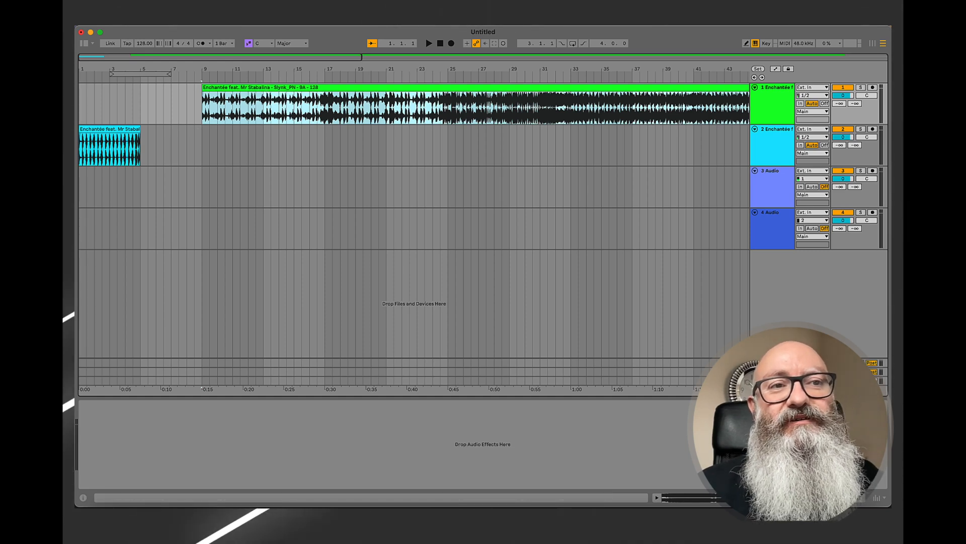
left_click(80, 160)
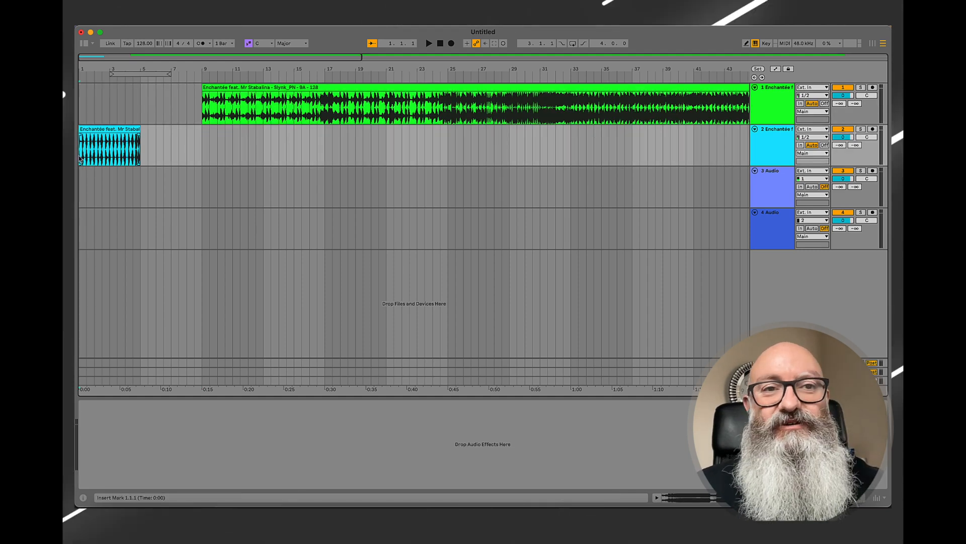
- Play the four-bar drum loop on track 2 from bar 1 and select its clip
key("space")
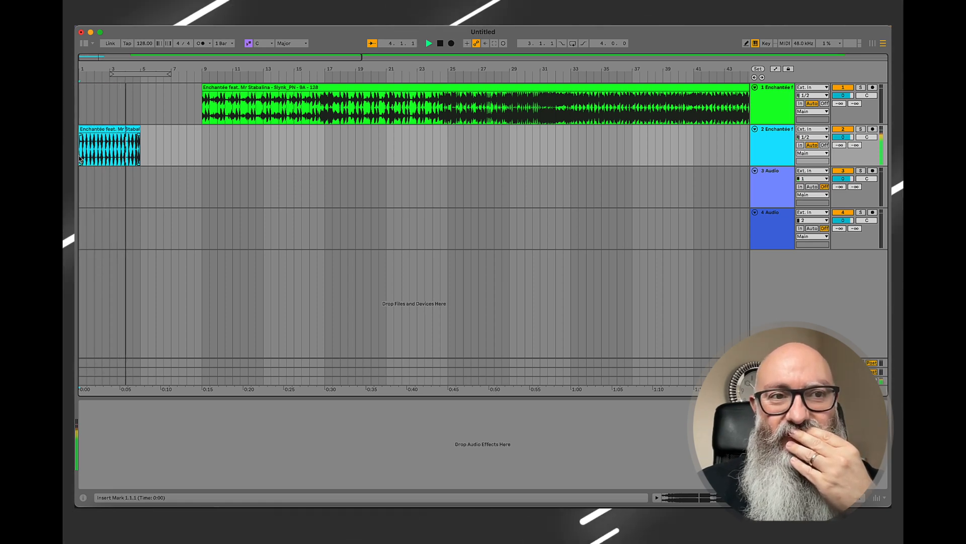
key("space")
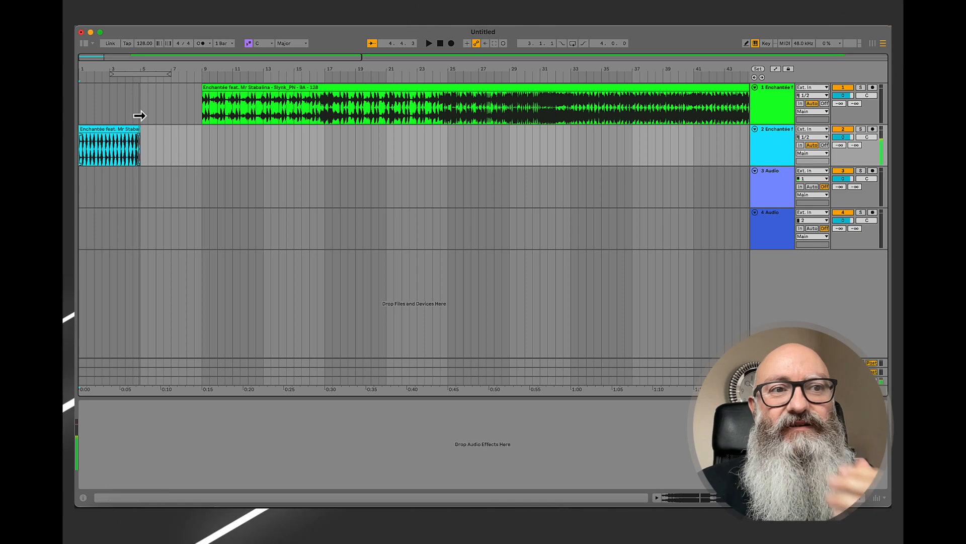
left_click(104, 134)
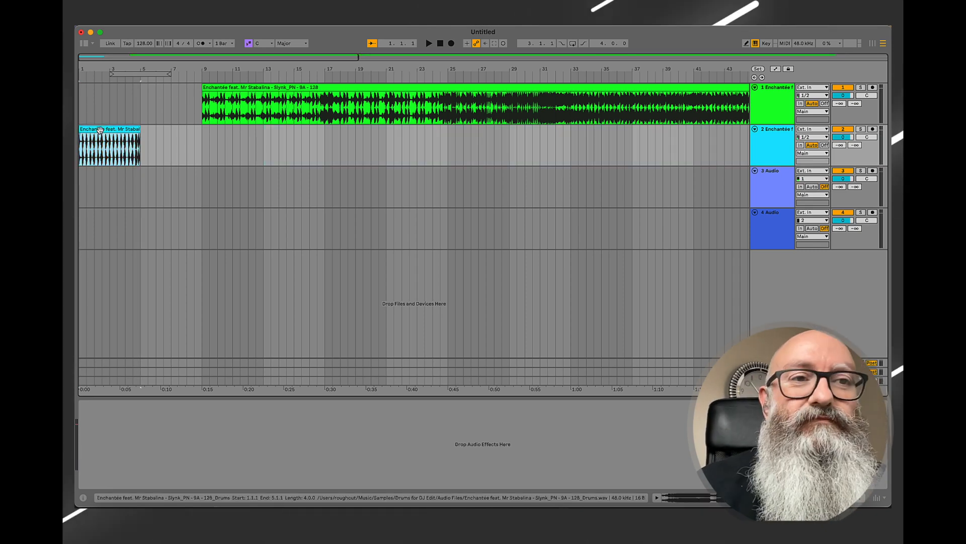
- Move the Enchantée clip on track 1 to bar 5 and duplicate the four-bar drum loop directly after itself on track 2
left_click_drag(244, 93, 187, 96)
left_click(135, 135)
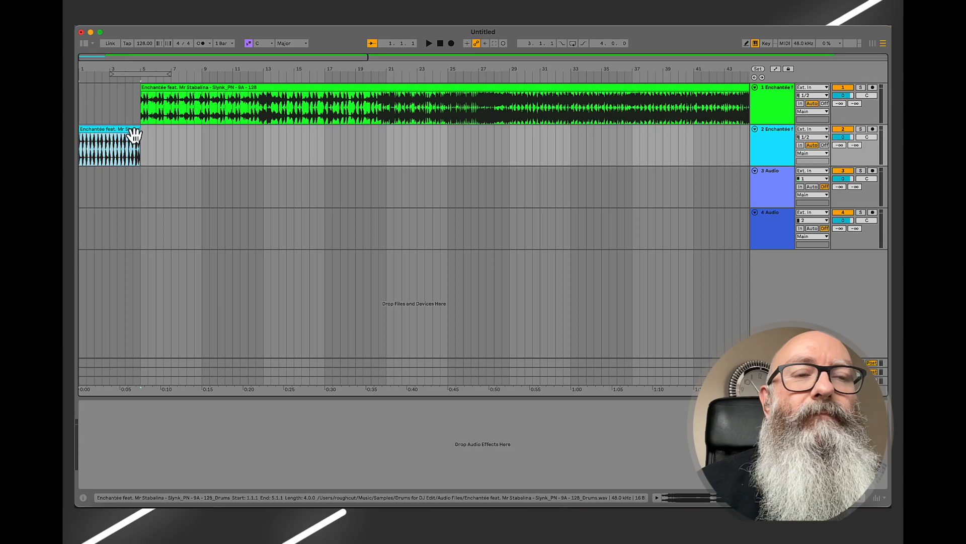
mouse_move(137, 130)
left_mouse_down()
mouse_move(231, 130)
mouse_move(141, 134)
left_mouse_up()
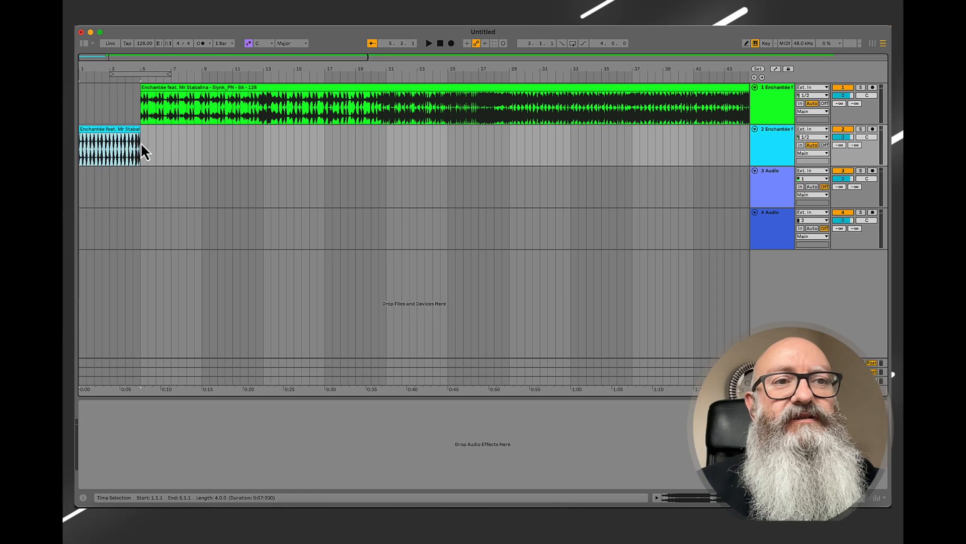
left_click(141, 144)
key("super+d")
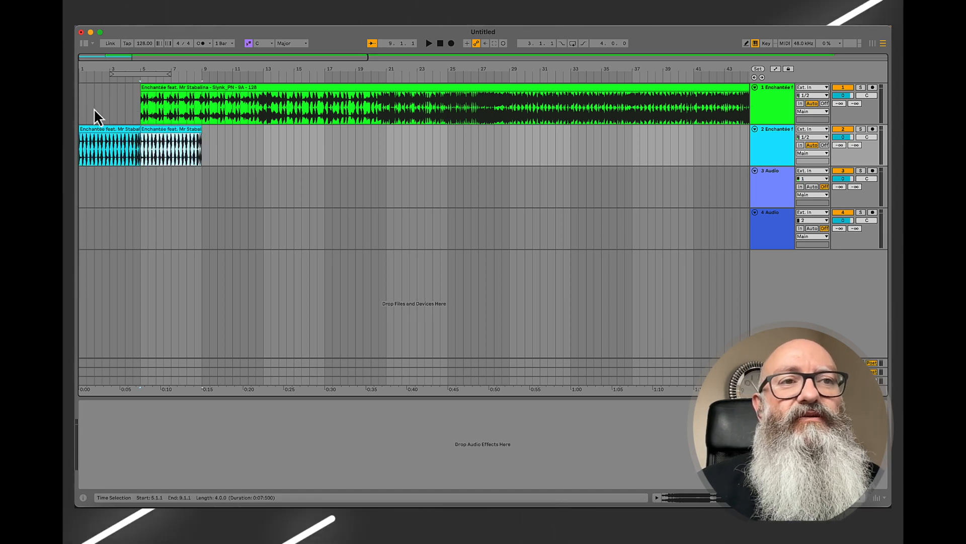
- Play the arrangement from bar 1 to check how the doubled drum loop leads into the original track
left_click(79, 109)
key("space")
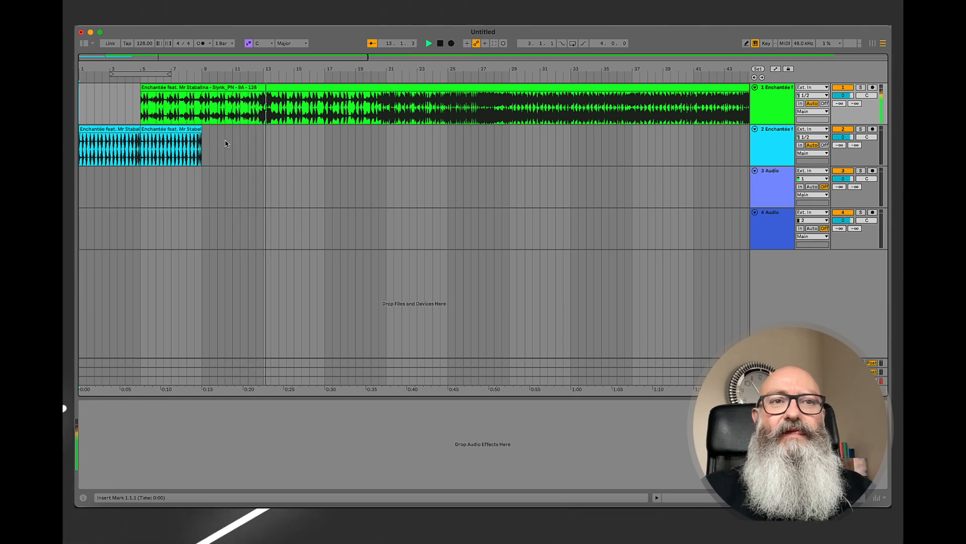
key("space")
- Split the Enchantée clip at bar 9, moving its later part to bar 5 over the first four bars, and play from bar 1
left_click(202, 111)
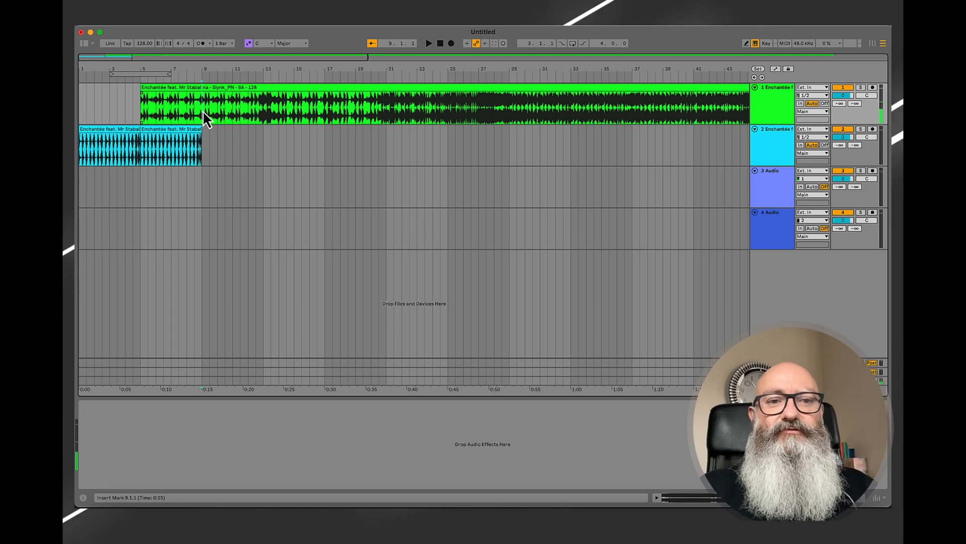
key("super+e")
left_click_drag(204, 88, 159, 97)
key("Delete")
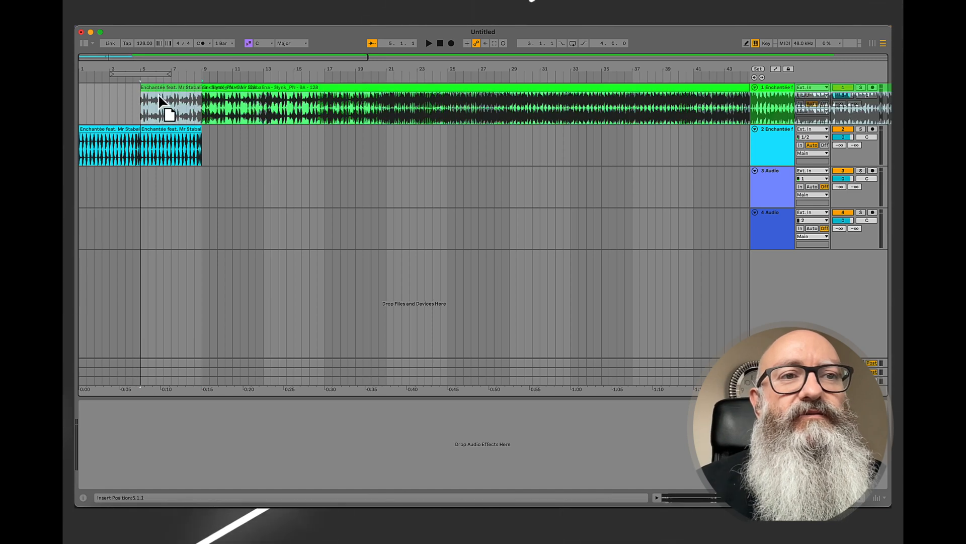
left_click(81, 159)
key("space")
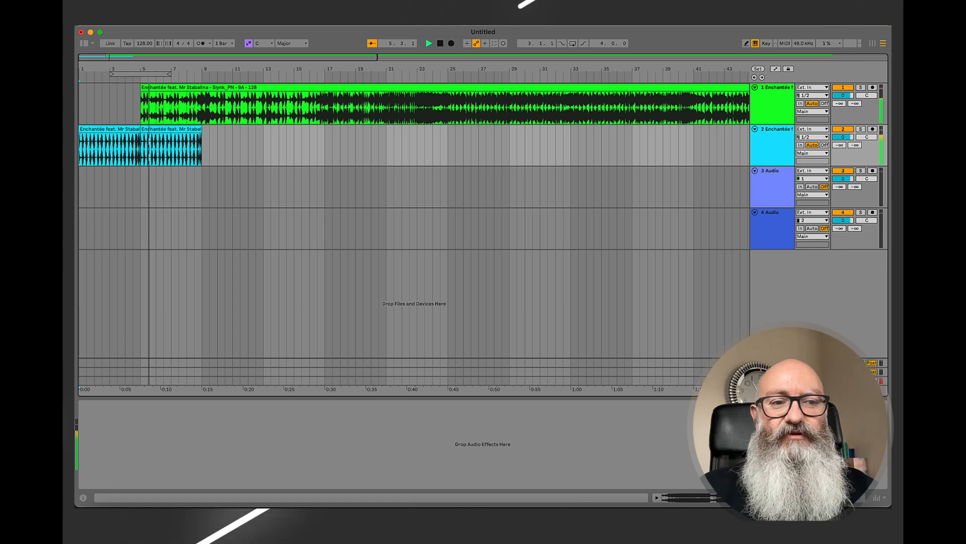
- Switch to Finder and add Crash_cymbol_01.wav from the Samples folder to track 3 at bar 9
left_click(104, 516)
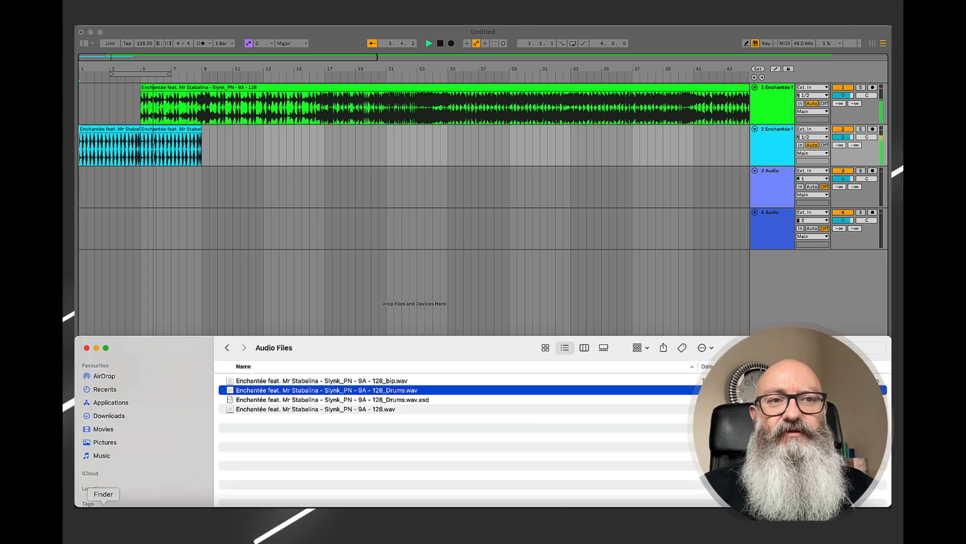
left_click(227, 347)
left_click(227, 348)
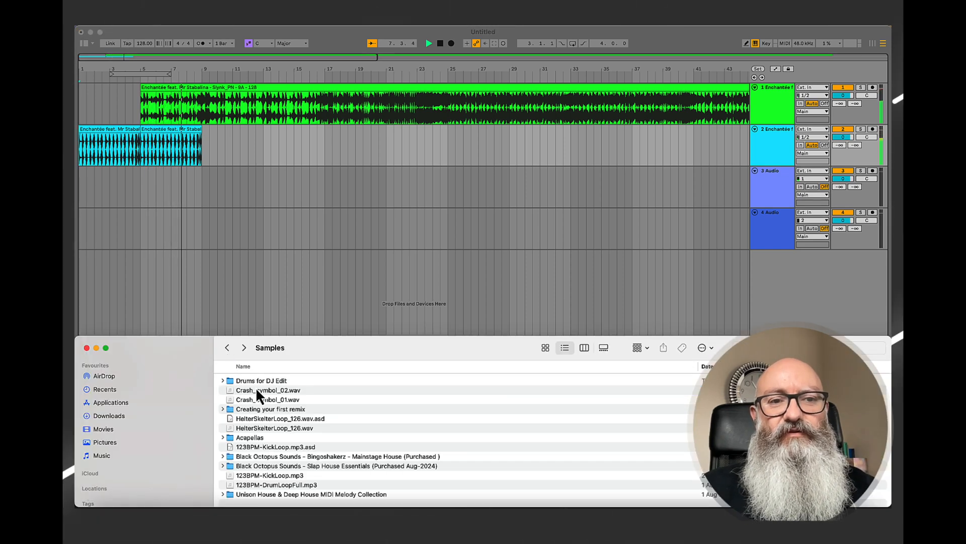
left_click(256, 400)
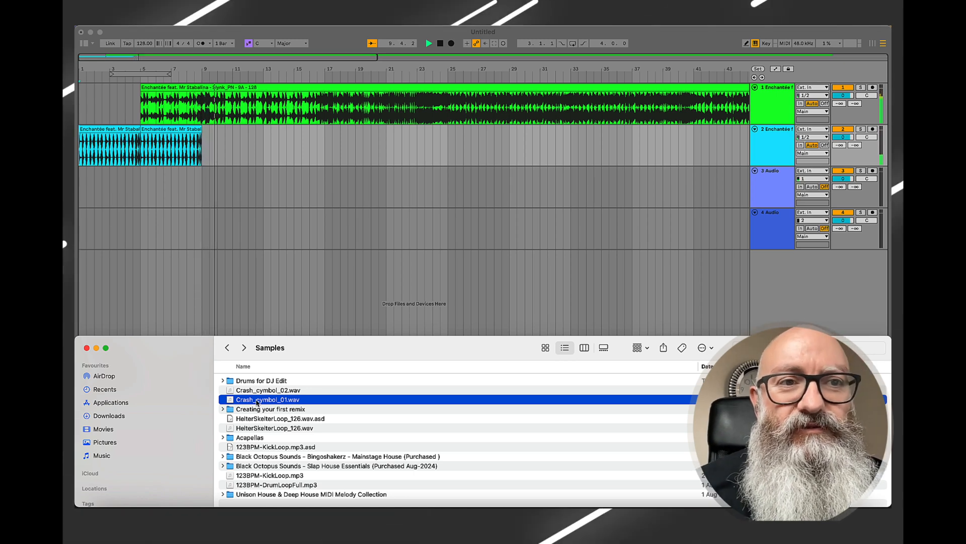
left_click_drag(257, 402, 207, 179)
key("space")
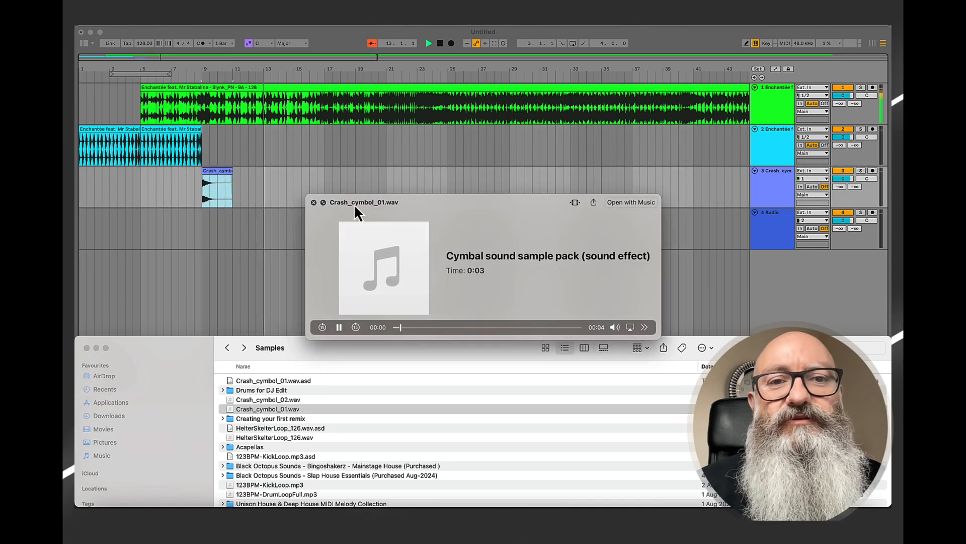
left_click(313, 202)
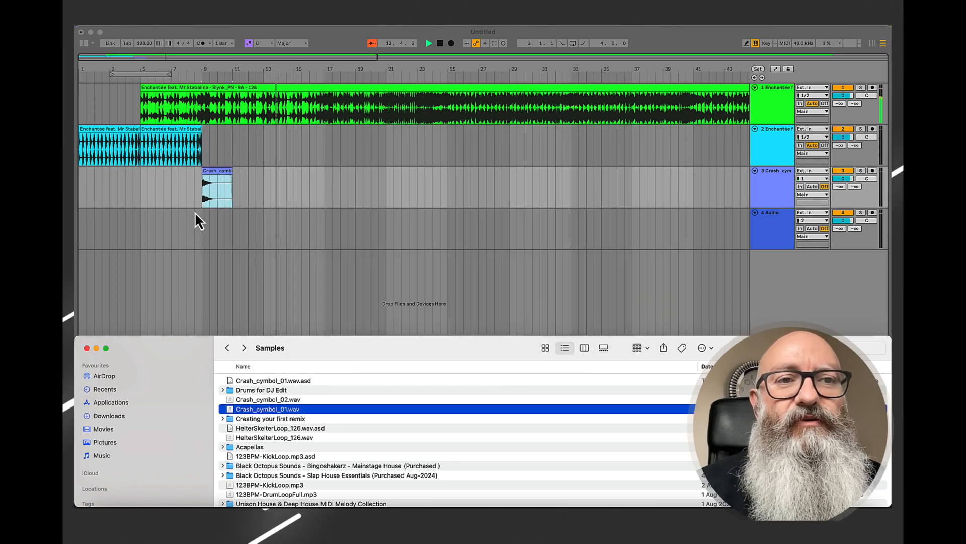
- Move the crash cymbal clip on track 3 to bar 1 and briefly replay the intro from the start
left_click(210, 172)
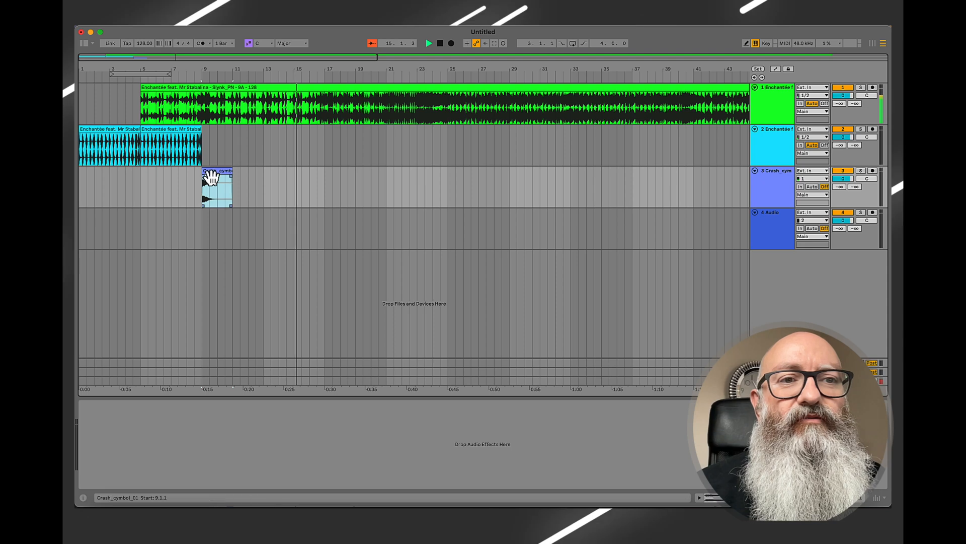
left_click_drag(207, 173, 91, 179)
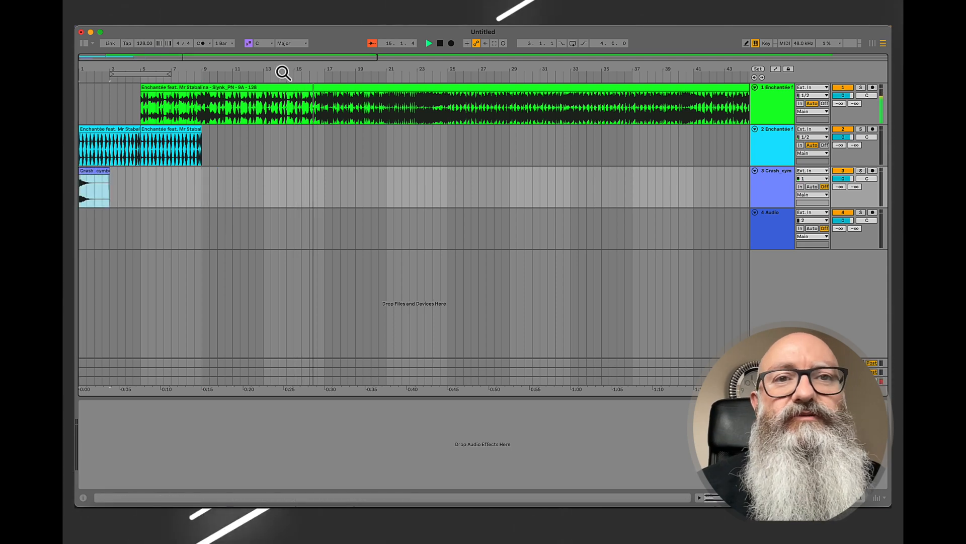
left_click(441, 44)
left_click(442, 45)
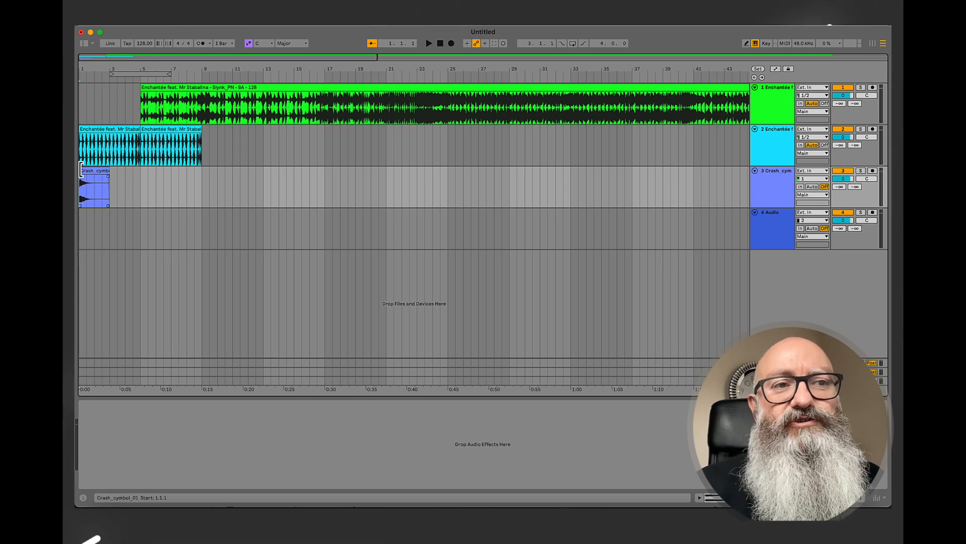
left_click(429, 45)
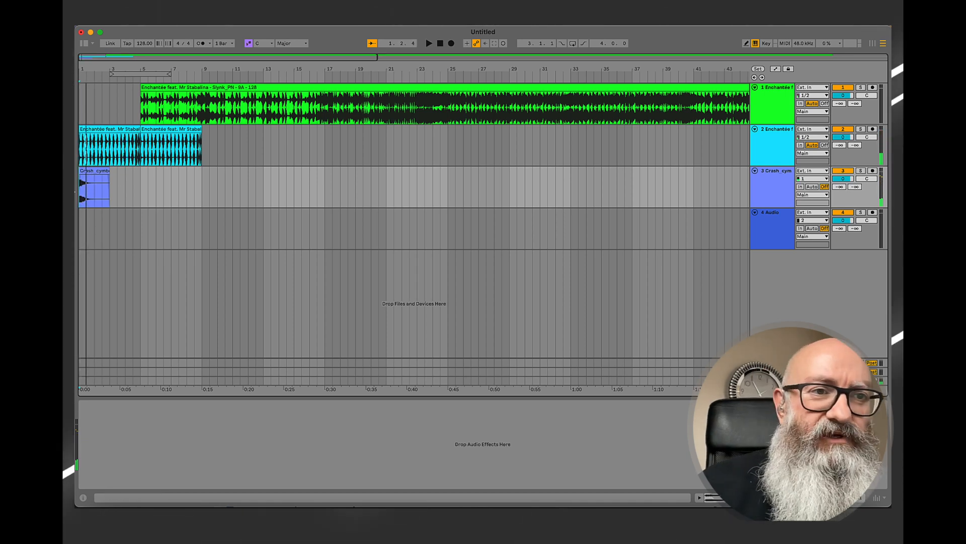
- Trim the silence off the start of the crash clip on track 3 and remove the fade-in from the first drum loop
scroll(81, 193, "up", 20)
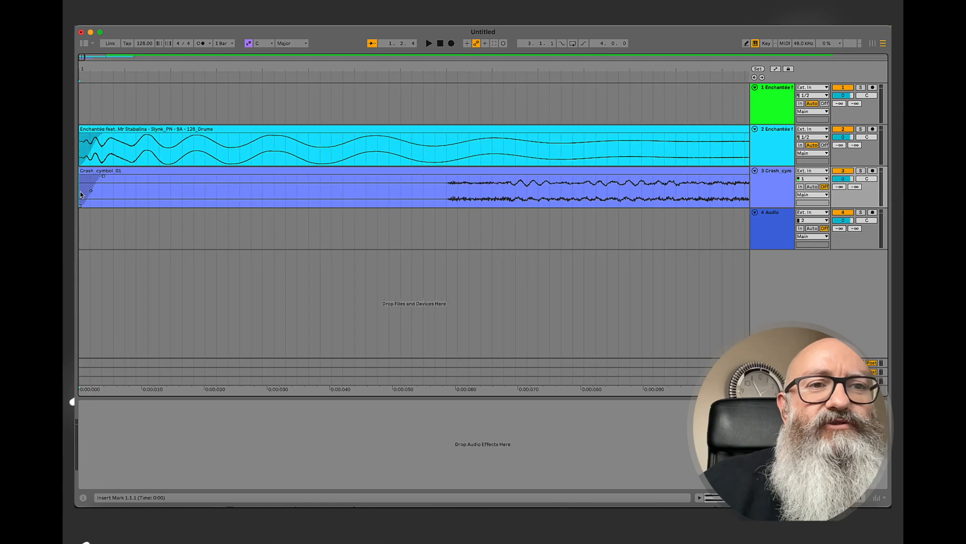
left_click_drag(85, 179, 437, 180)
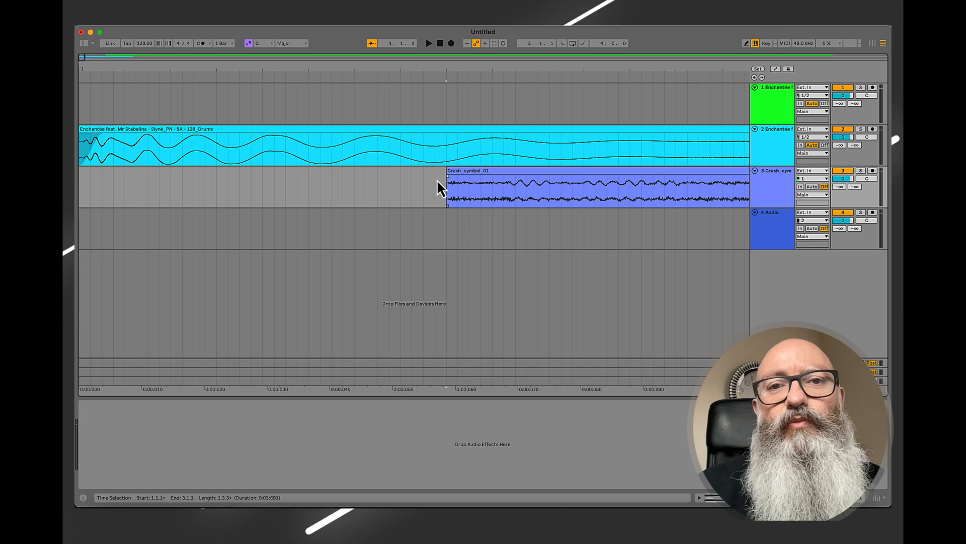
left_click_drag(104, 135, 79, 135)
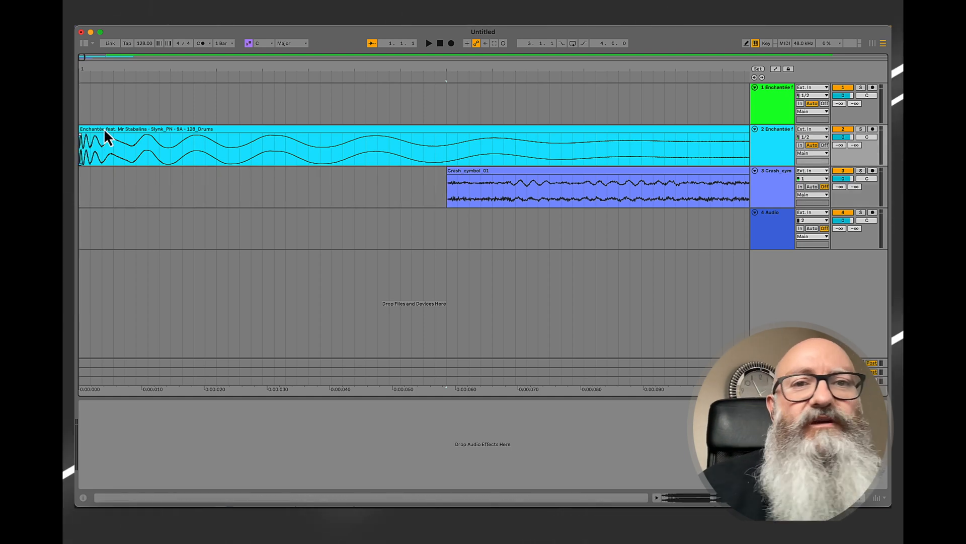
- Move the trimmed crash clip on track 3 back to the exact start of bar 1
left_click_drag(512, 174, 146, 186)
scroll(147, 180, "down", 12)
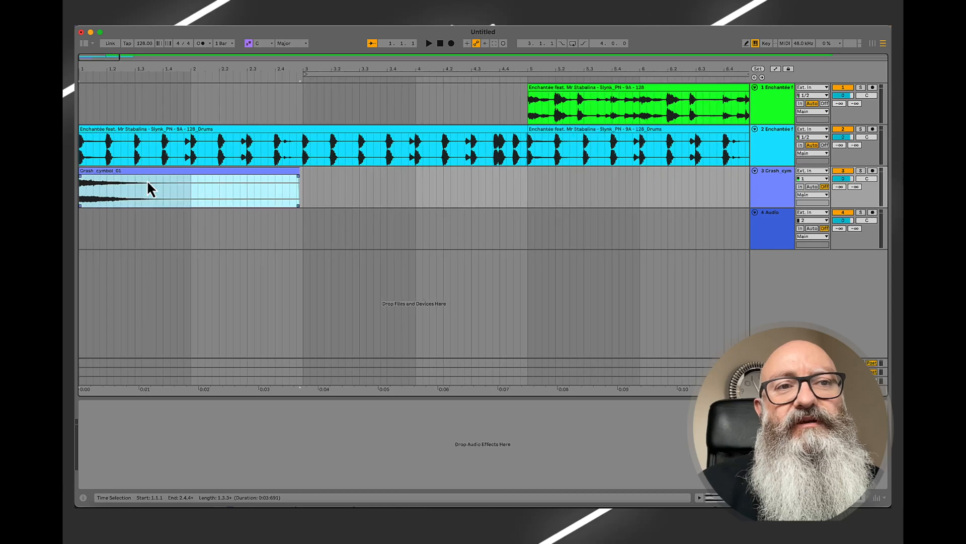
scroll(147, 180, "down", 3)
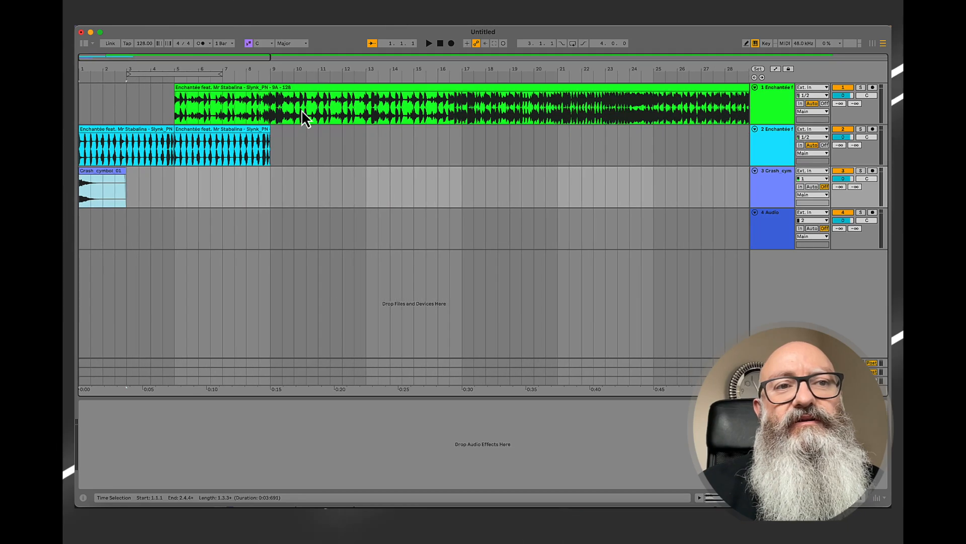
- Play the intro and lower the volume of the crash cymbal track
left_click(440, 45)
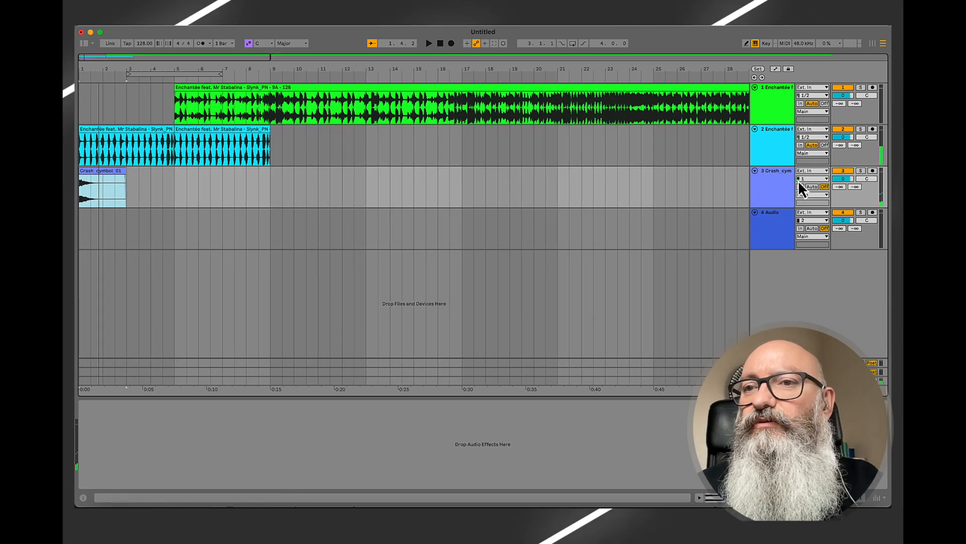
double_click(841, 171)
left_click_drag(844, 182, 843, 203)
left_click(440, 44)
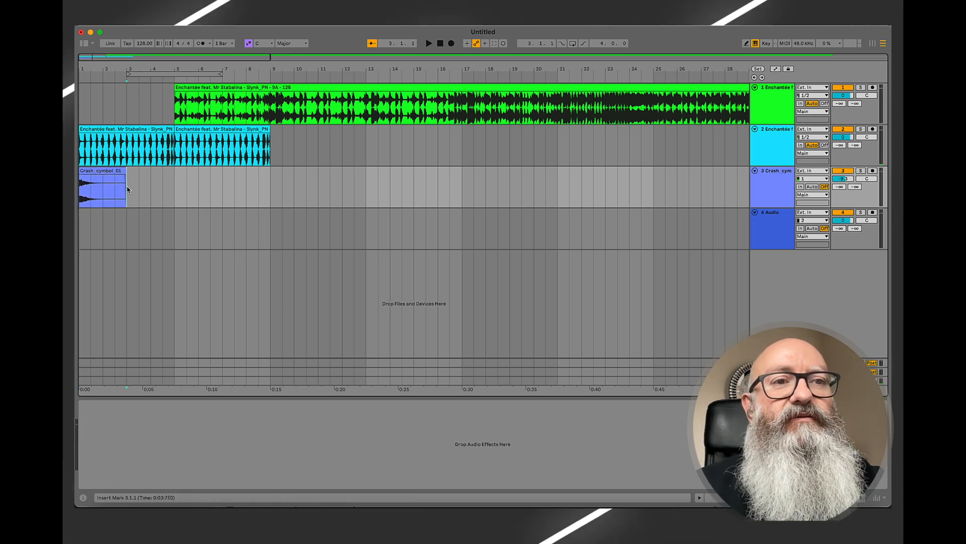
- Place a copy of the crash clip at bar 3 on track 3 and reverse it
key("super+d")
right_click(144, 175)
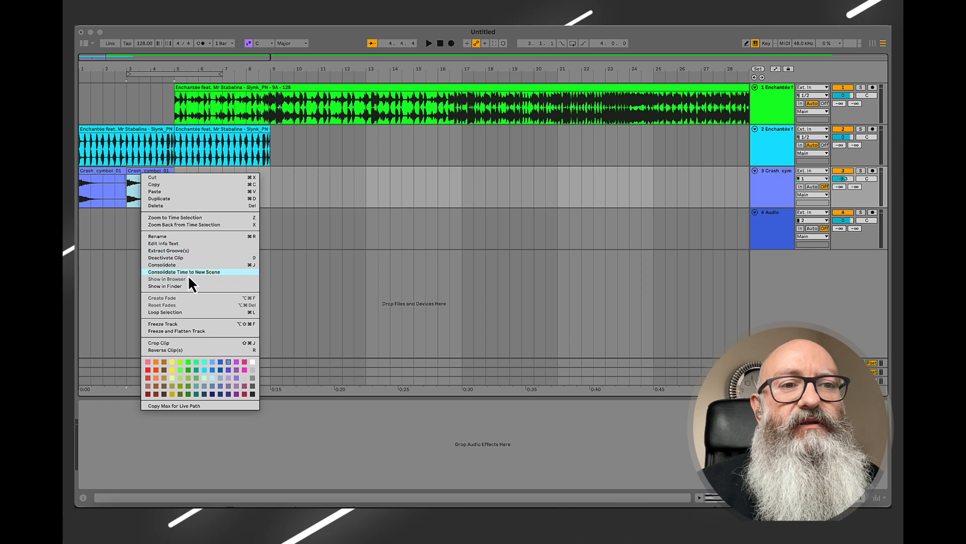
left_click(204, 349)
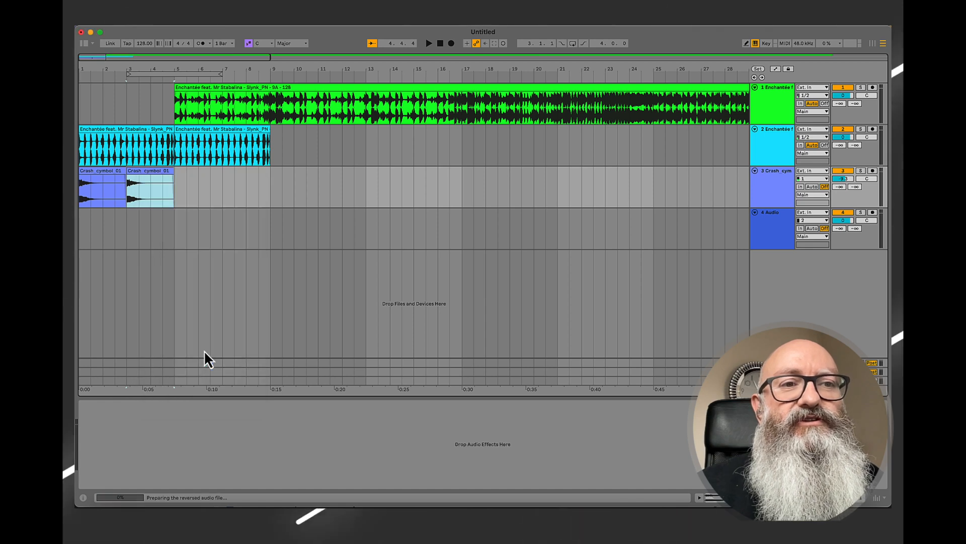
- Copy the first crash clip and paste it at bar 5, directly after the reversed crash
left_click(110, 181)
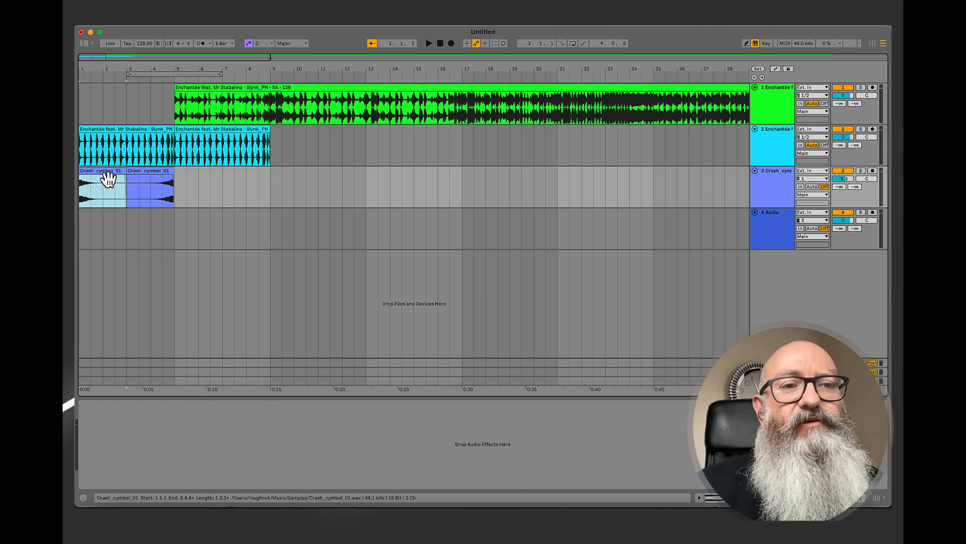
left_click(175, 194)
key("super+v")
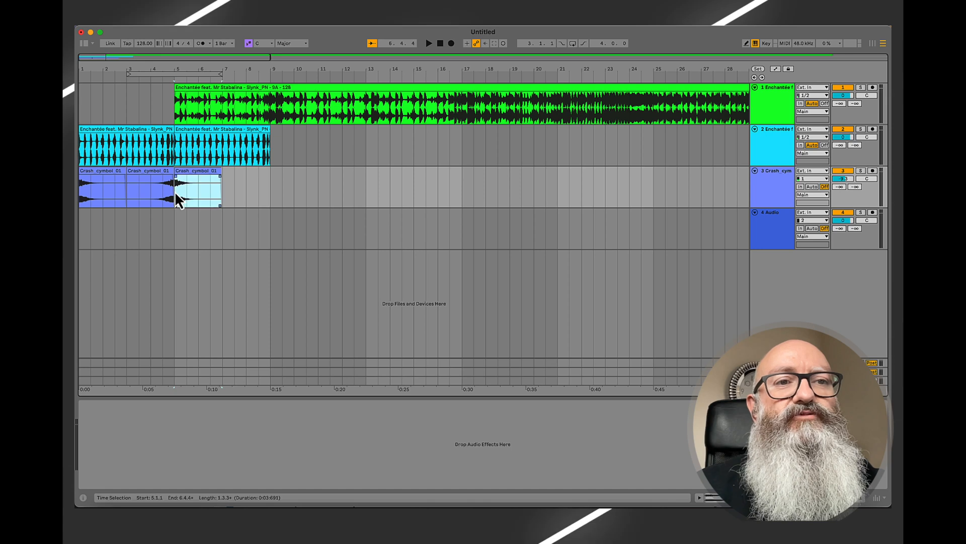
- Play the arrangement from bar 1 to listen to the intro with the normal and reversed crashes
left_click(82, 191)
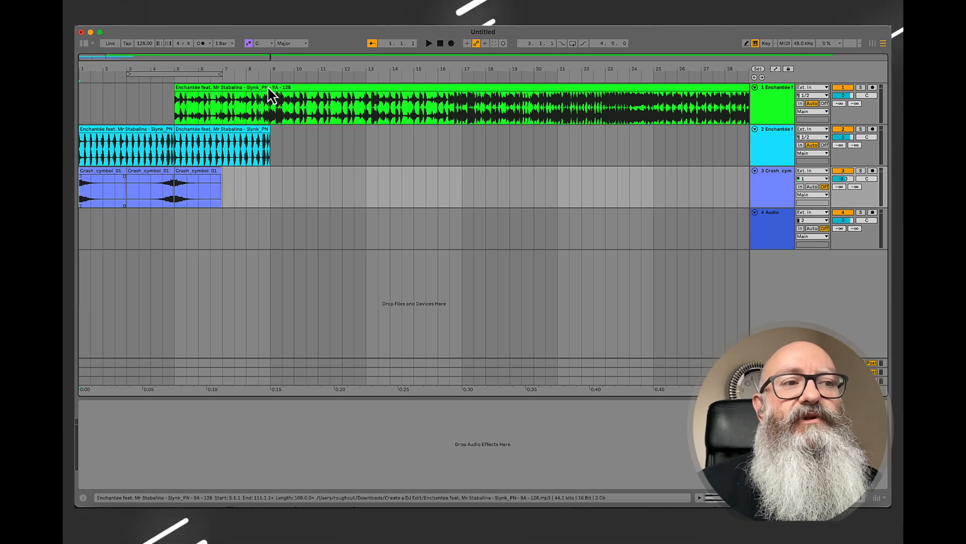
left_click(429, 44)
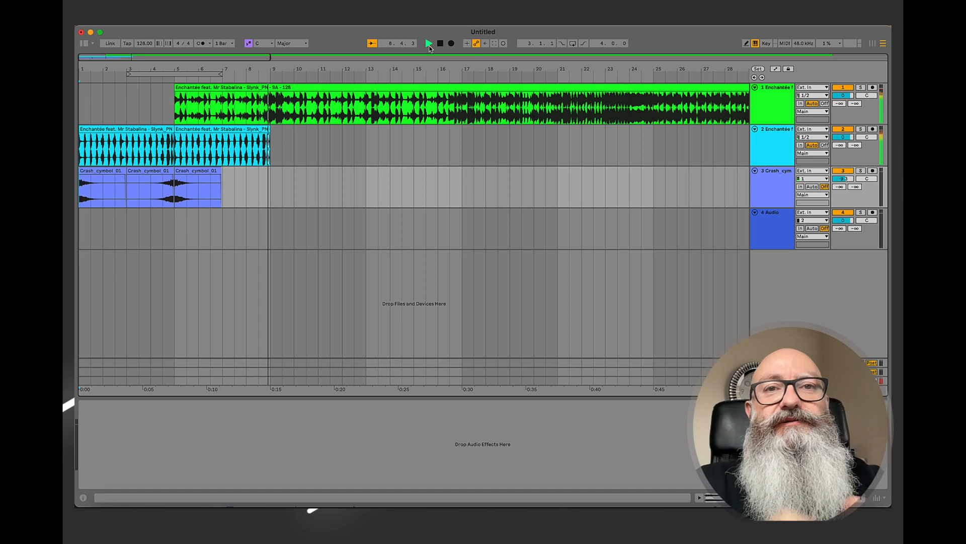
key("space")
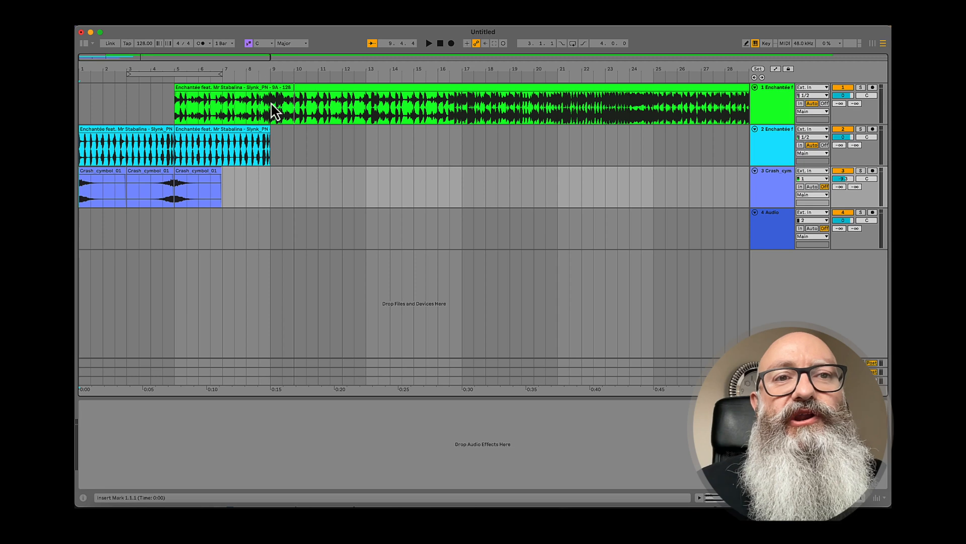
- Copy the reversed crash and following crash from bar 3 on track 3 to bar 103, with the crash hitting at bar 105
left_click(192, 172)
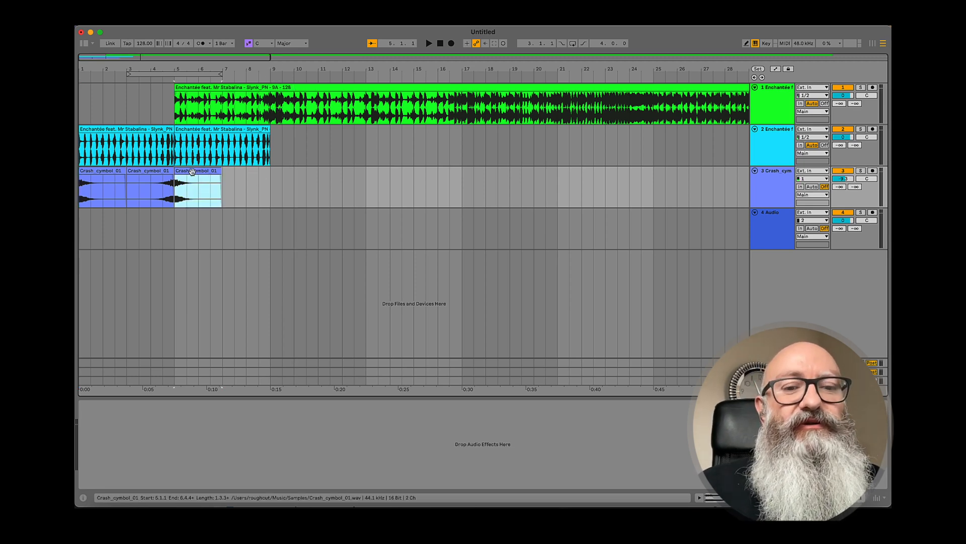
left_click(165, 173, "shift")
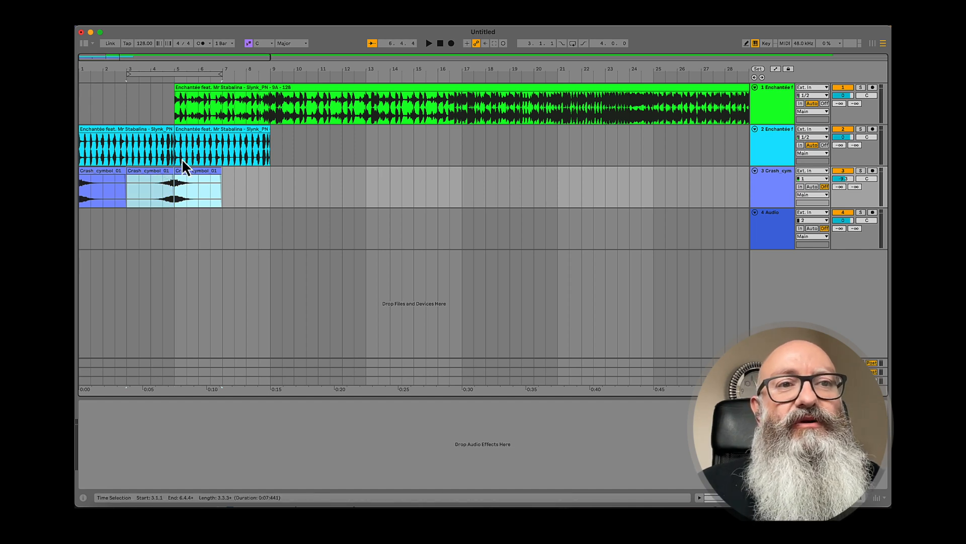
left_click(198, 135, "shift")
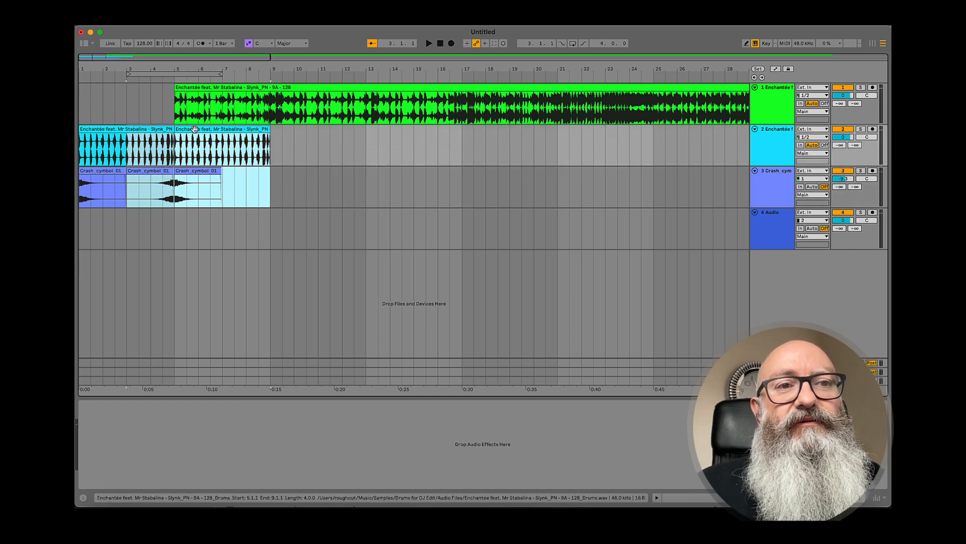
left_click(200, 180)
left_click(161, 177)
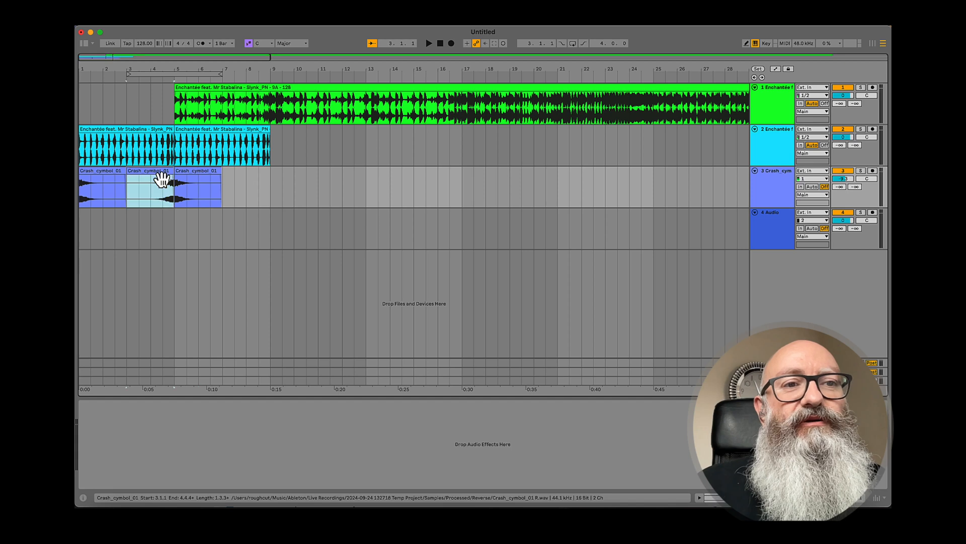
left_click(193, 177, "shift")
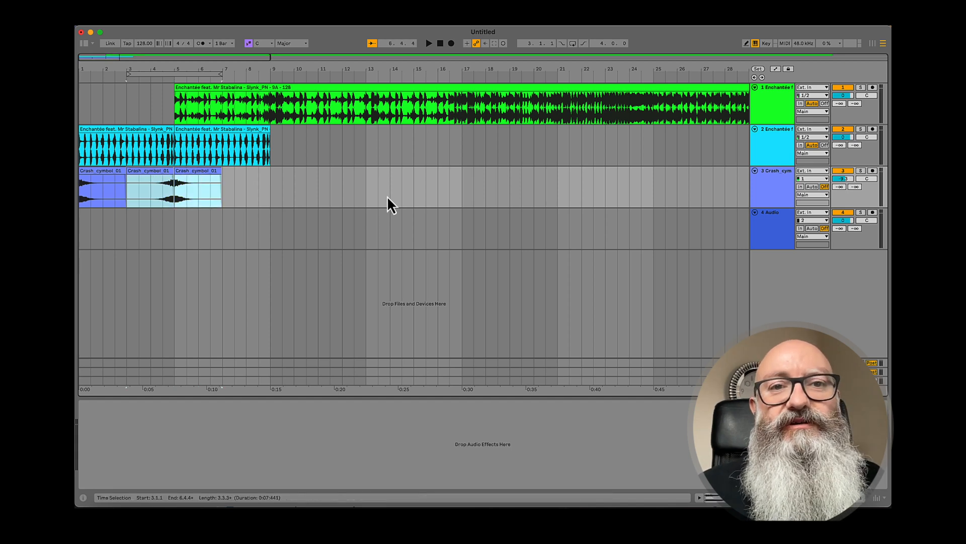
scroll(388, 196, "right", 20)
scroll(390, 196, "left", 3)
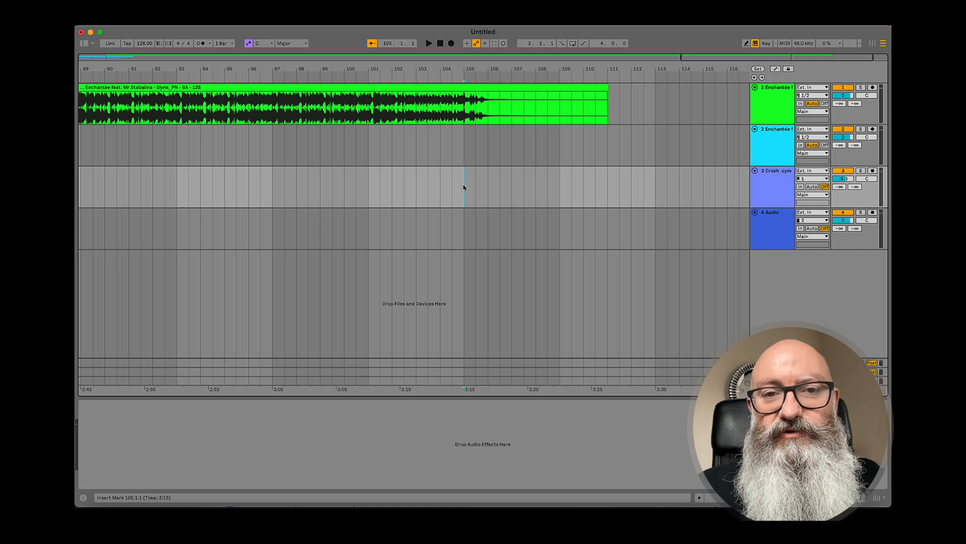
key("super+v")
left_click_drag(498, 180, 478, 173)
left_click(448, 216)
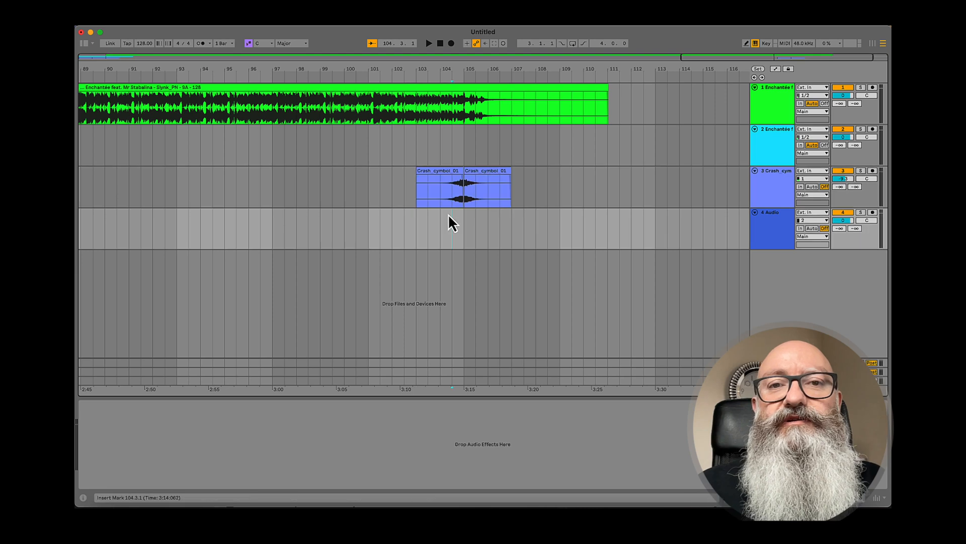
- Copy the eight-bar drum loop from bars 1 to 9 on track 2 and paste it at bar 105
scroll(613, 183, "left", 15)
left_click_drag(270, 151, 86, 153)
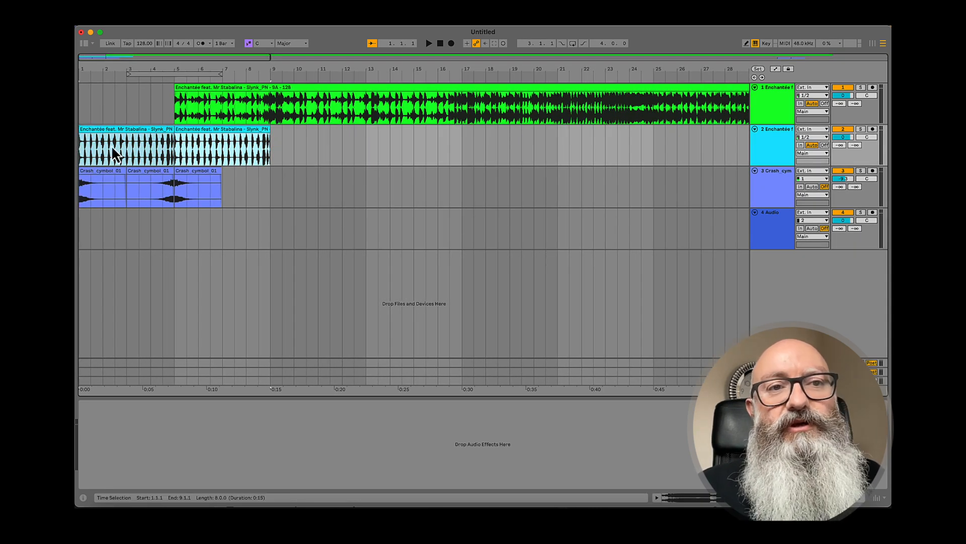
scroll(384, 174, "right", 15)
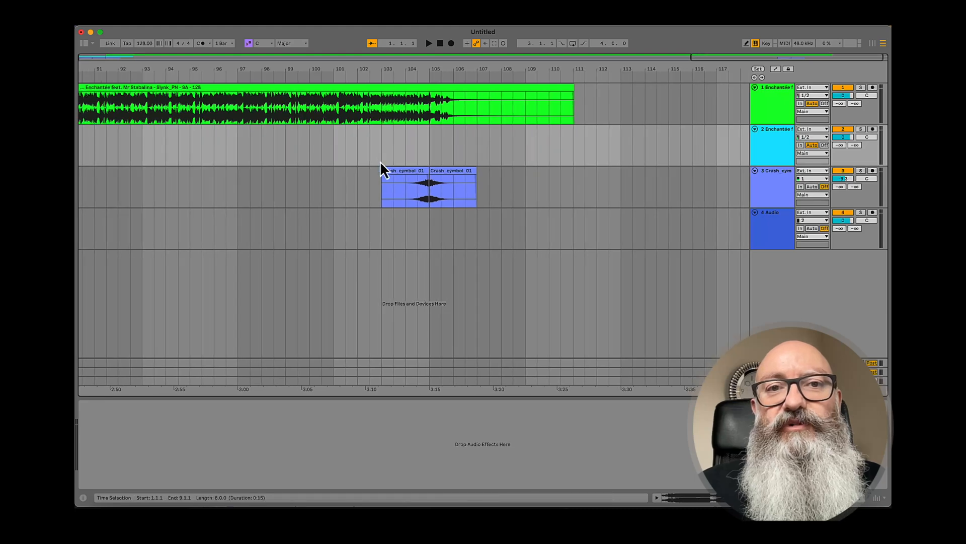
left_click(430, 141)
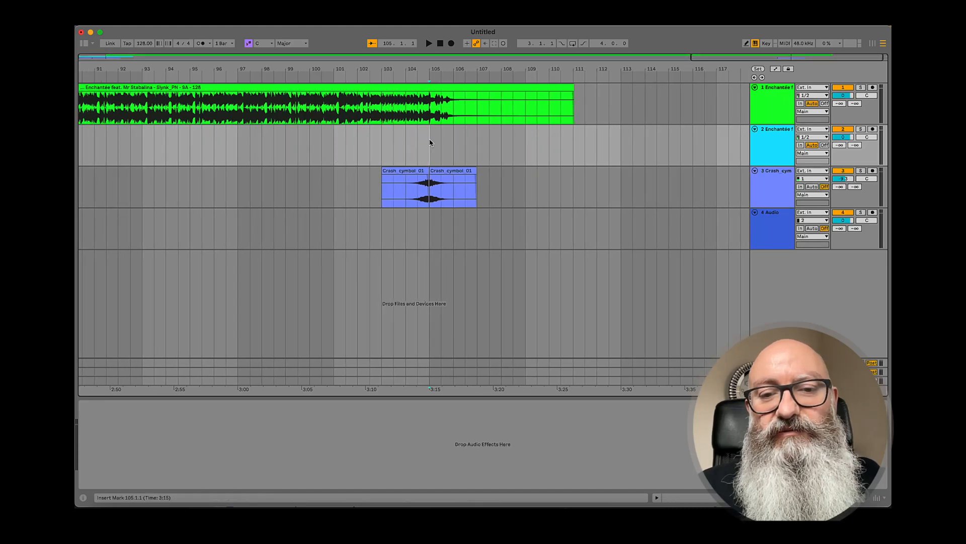
key("super+v")
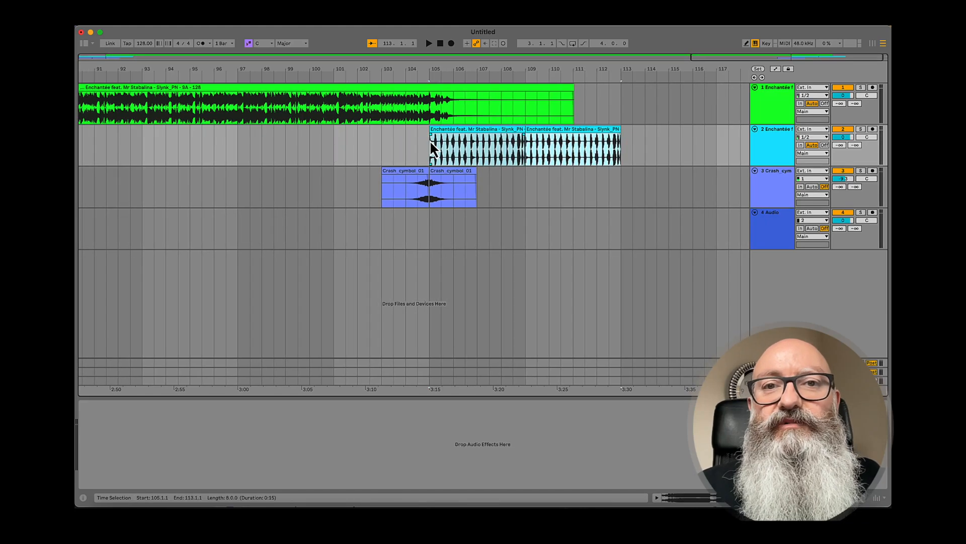
- Play the arrangement from bar 101 to listen to the transition into the drum-loop outro
left_click(524, 189)
left_click(333, 147)
left_click(428, 43)
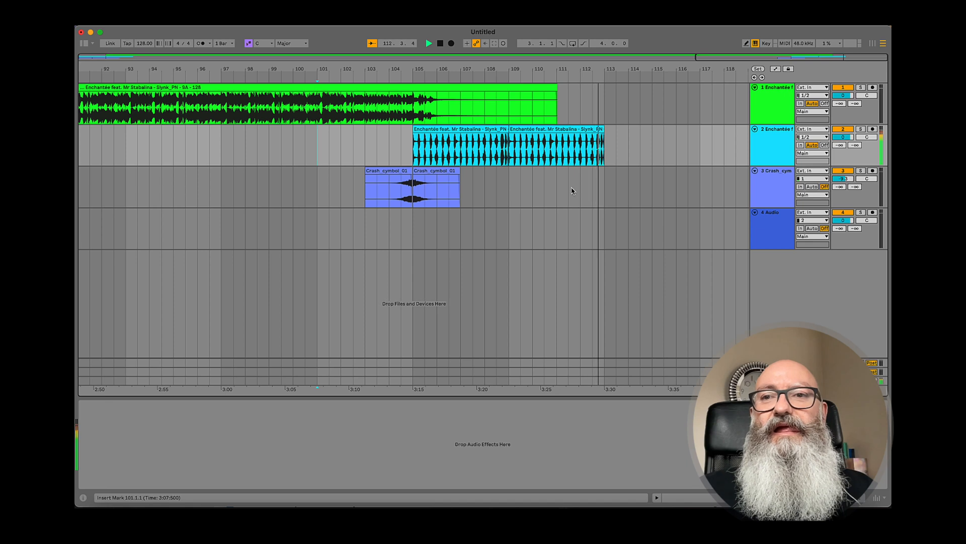
key("space")
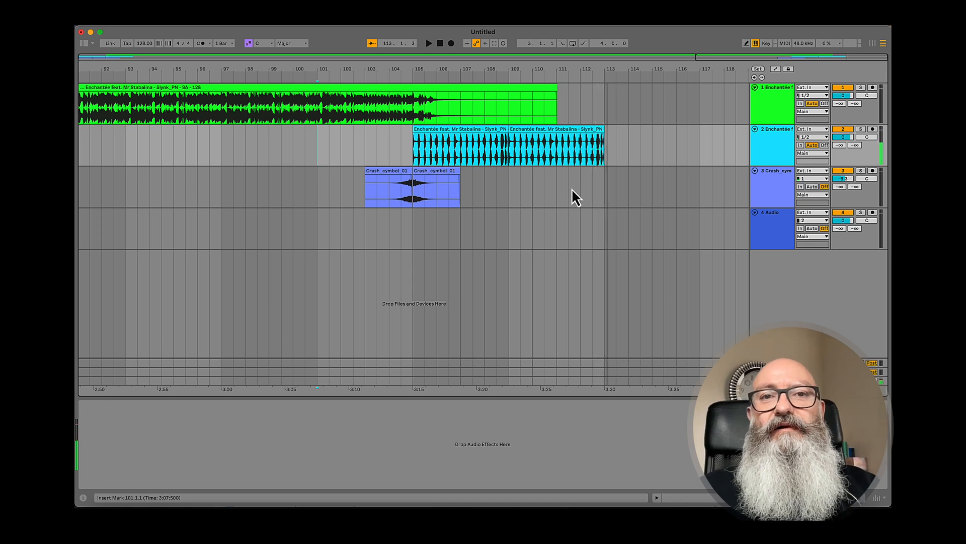
- On track 3, paste a copy of the crash at bar 113 and a copy of the reversed crash at bar 111
left_click(430, 180)
left_click(605, 186)
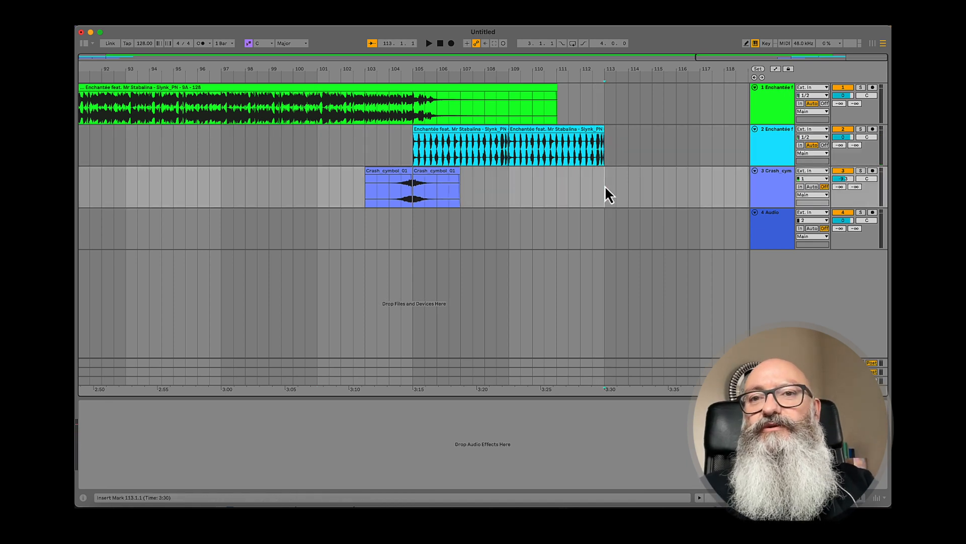
key("ctrl+v")
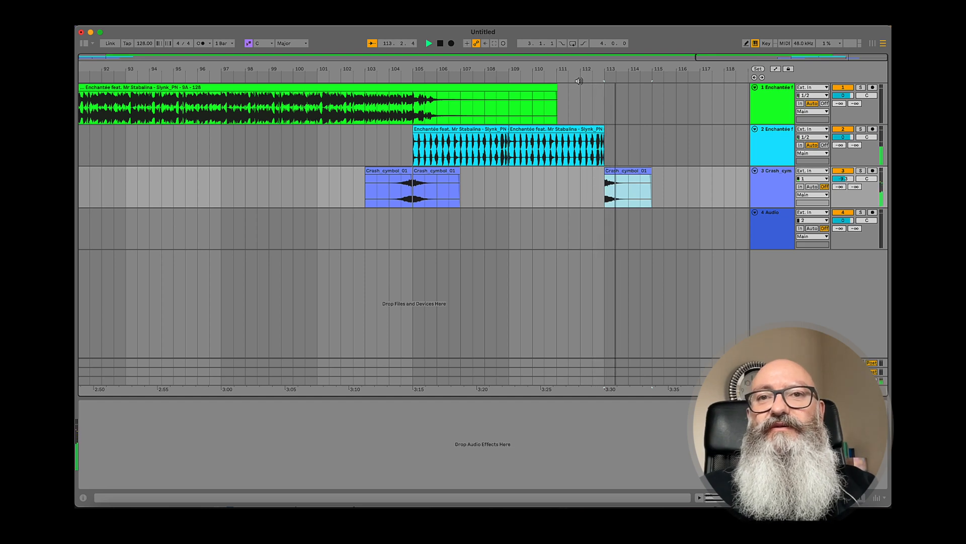
key("space")
left_click(400, 179)
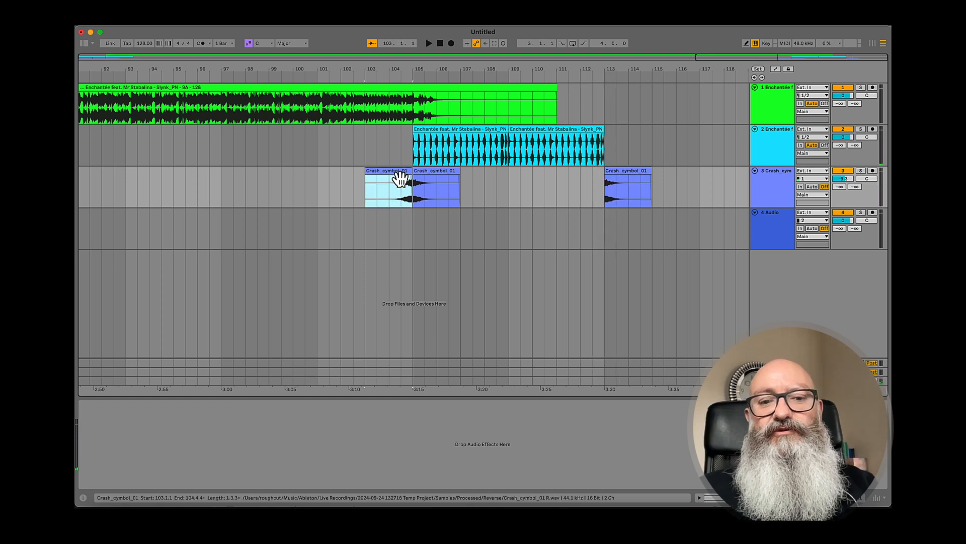
left_click(558, 187)
key("ctrl+v")
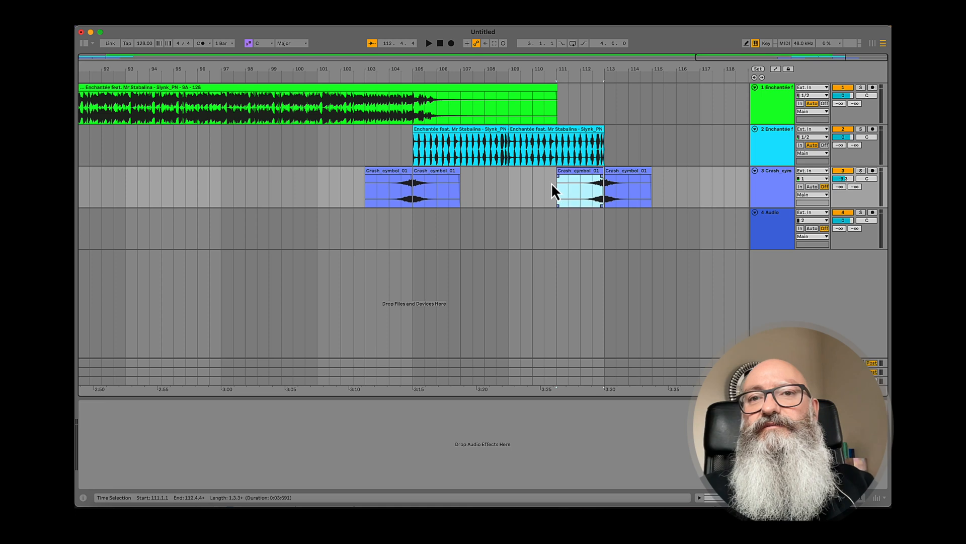
- Play from bar 110 to listen to the end of the outro with its reversed and normal crashes
left_click(533, 160)
key("space")
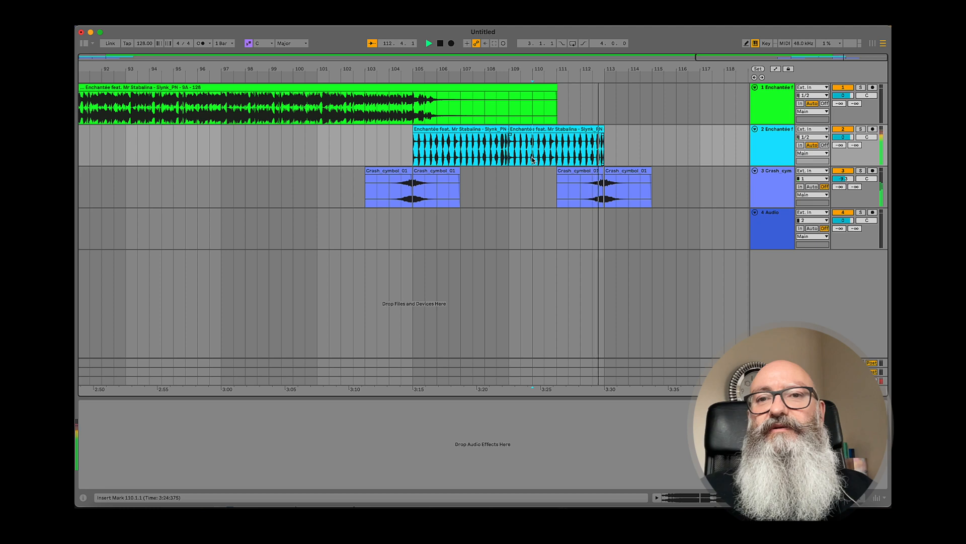
scroll(605, 197, "up", 10)
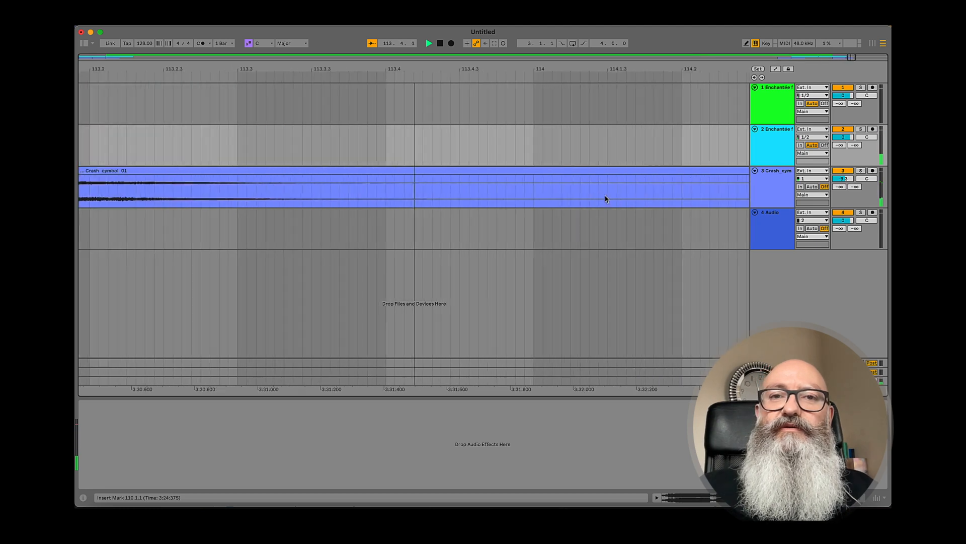
scroll(606, 199, "left", 10)
key("space")
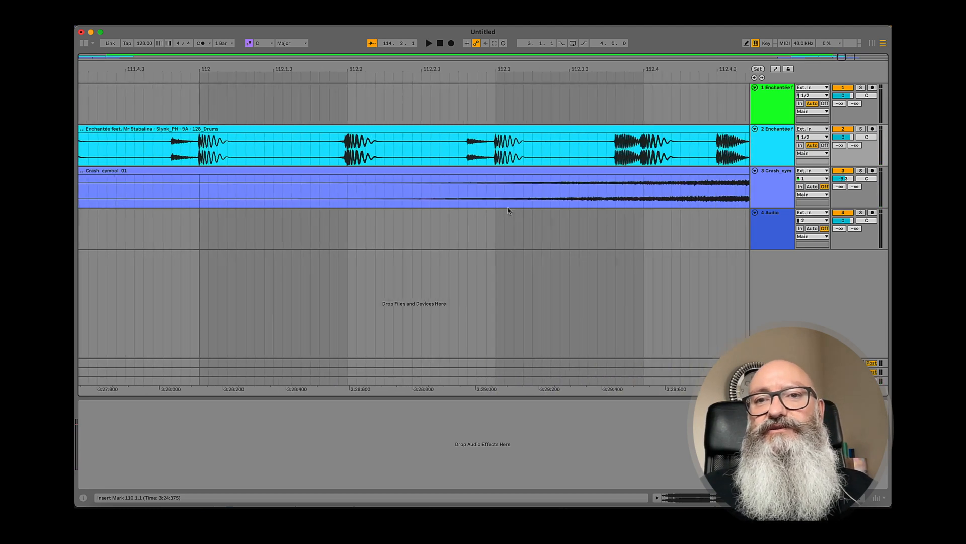
- Move the reversed crash at bar 111 slightly later so it ends exactly at bar 113, directly against the final crash
scroll(508, 211, "right", 7)
scroll(442, 200, "up", 6)
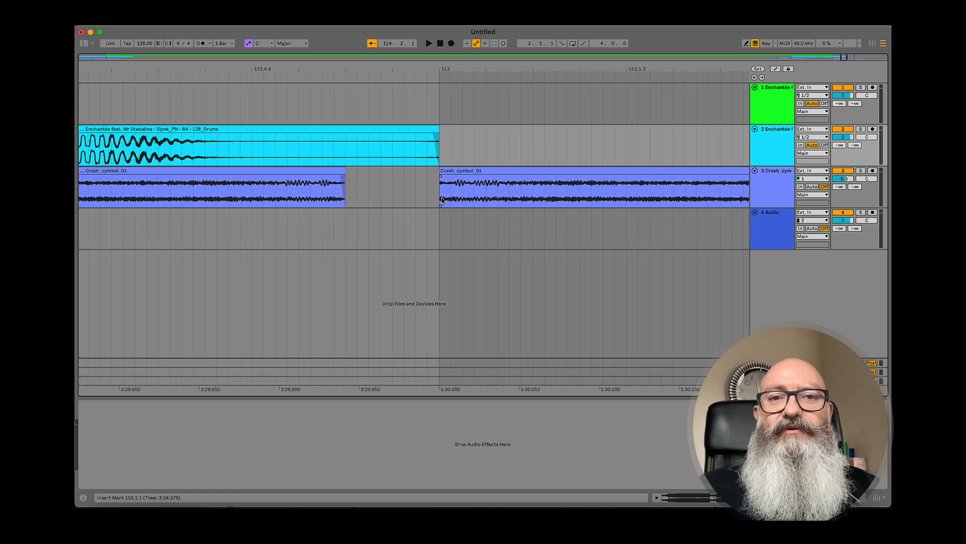
left_click(341, 177)
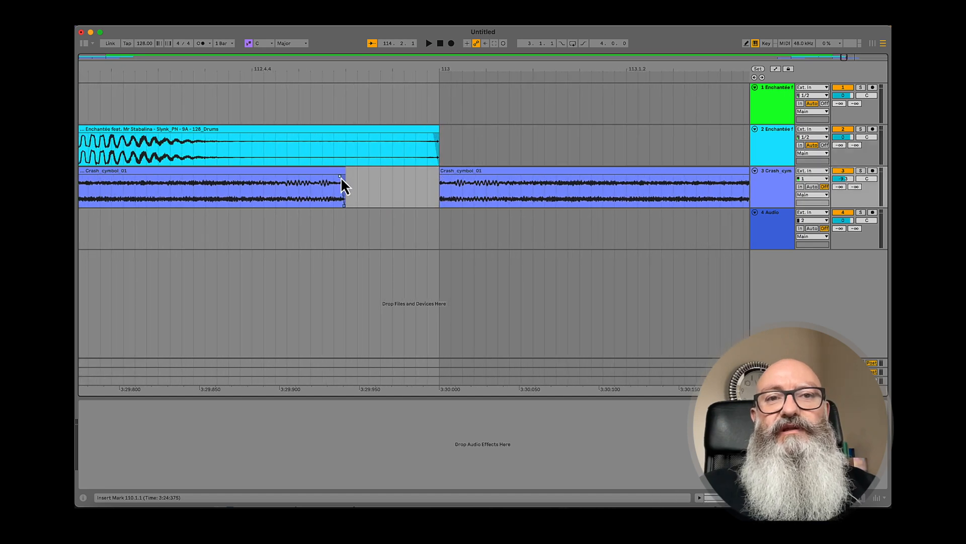
left_click_drag(336, 181, 423, 172)
scroll(349, 184, "left", 3)
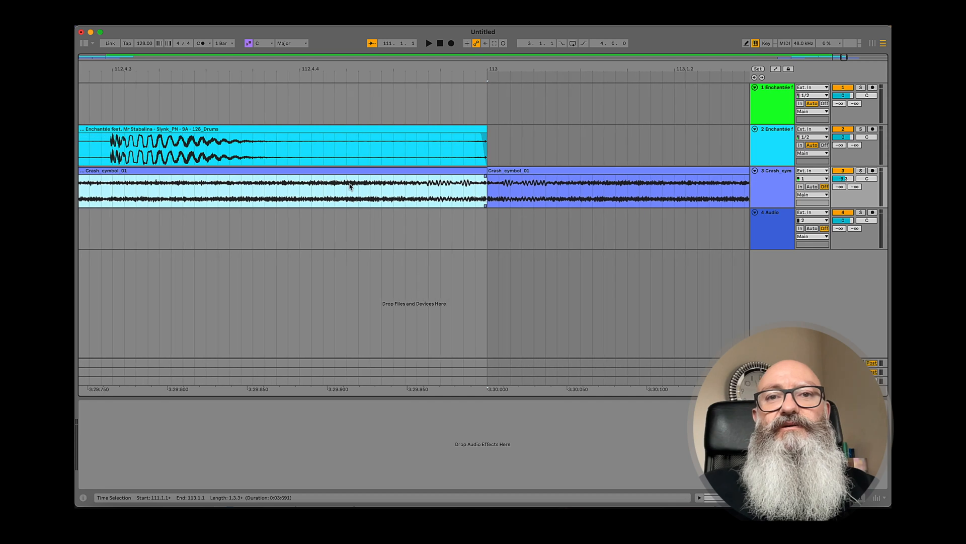
- Play from bar 109 to listen to the adjusted crash at the end of the outro
scroll(349, 184, "down", 10)
left_click(543, 188)
key("space")
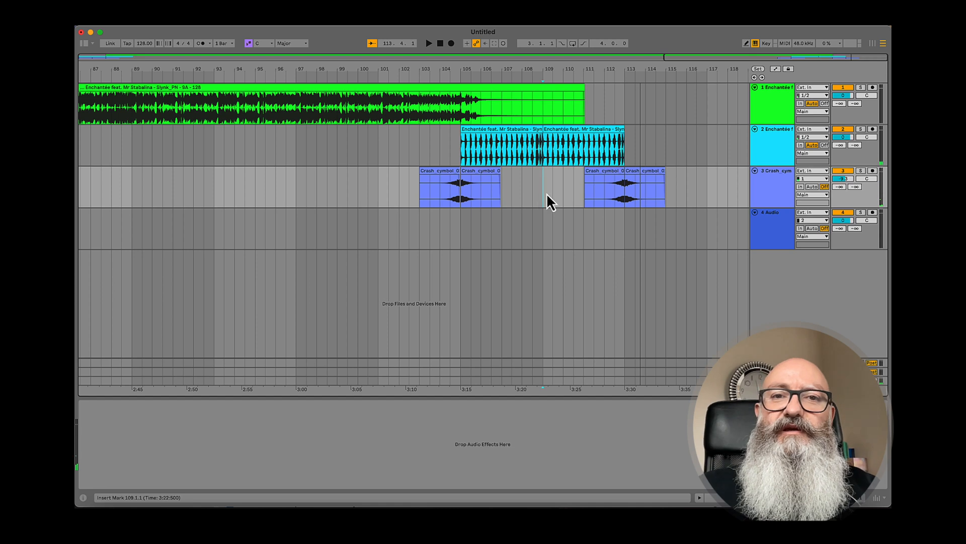
- Move the reversed crash at bar 103 slightly later so it ends exactly at bar 105, directly against the following crash
scroll(547, 192, "up", 10)
scroll(546, 192, "left", 15)
scroll(547, 196, "left", 8)
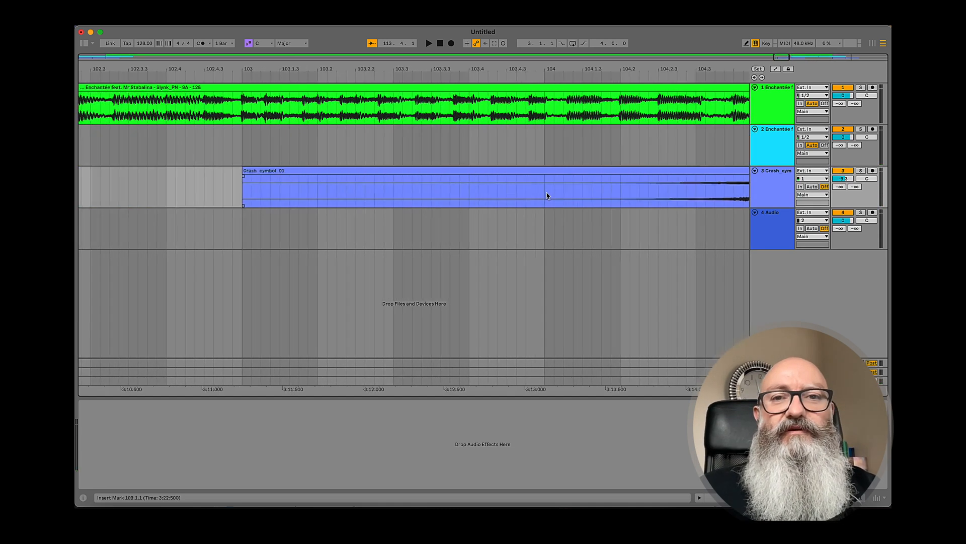
left_click(578, 177)
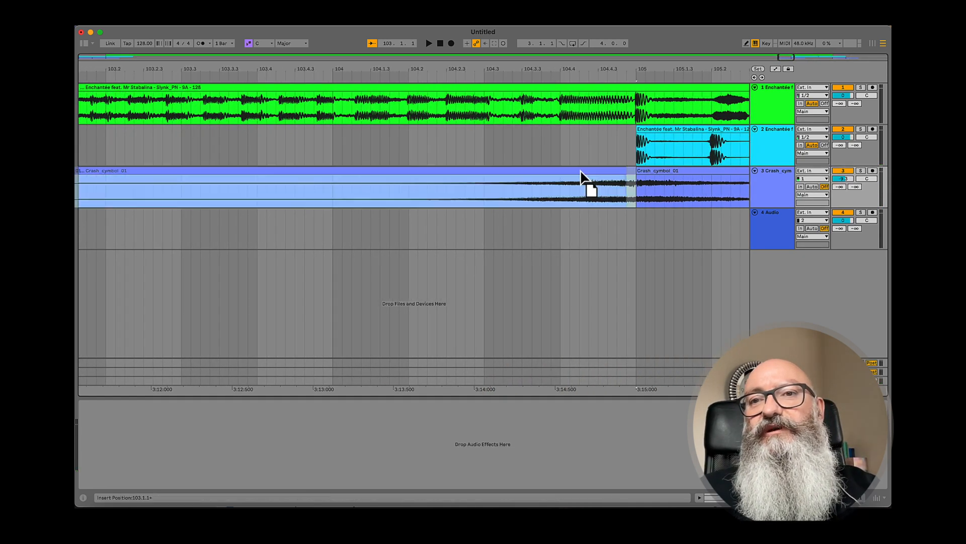
- Play from 104.3.2 to listen to the crash transition where the outro drums enter at bar 105
left_click(504, 193)
key("space")
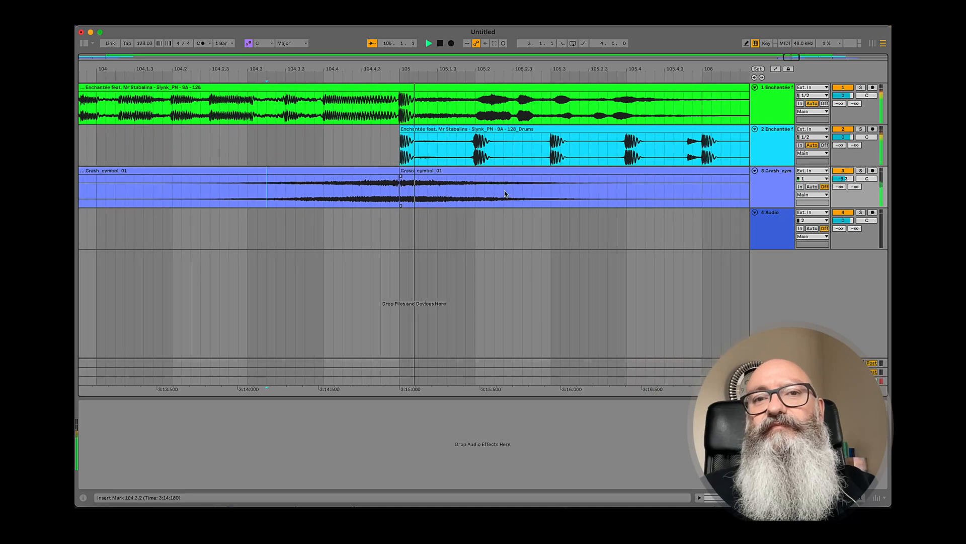
key("space")
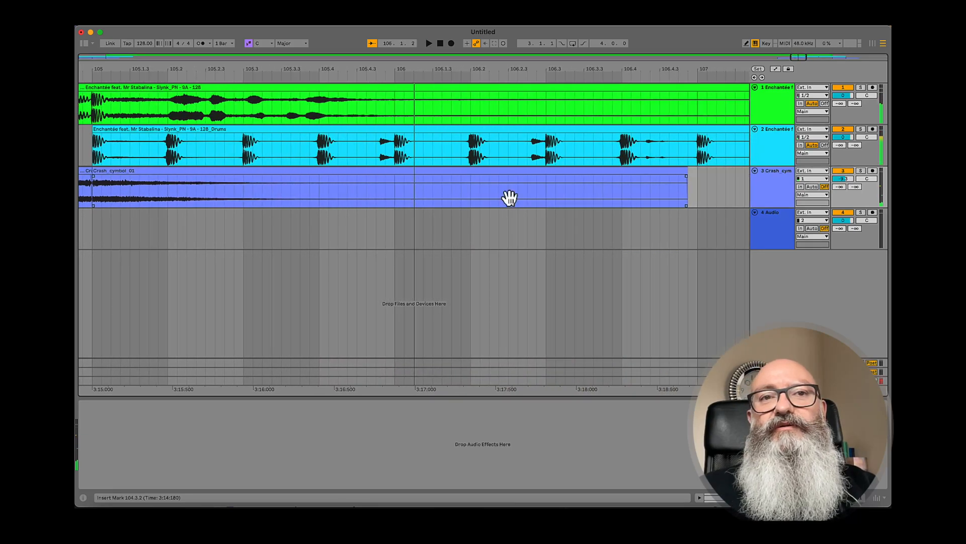
key("space")
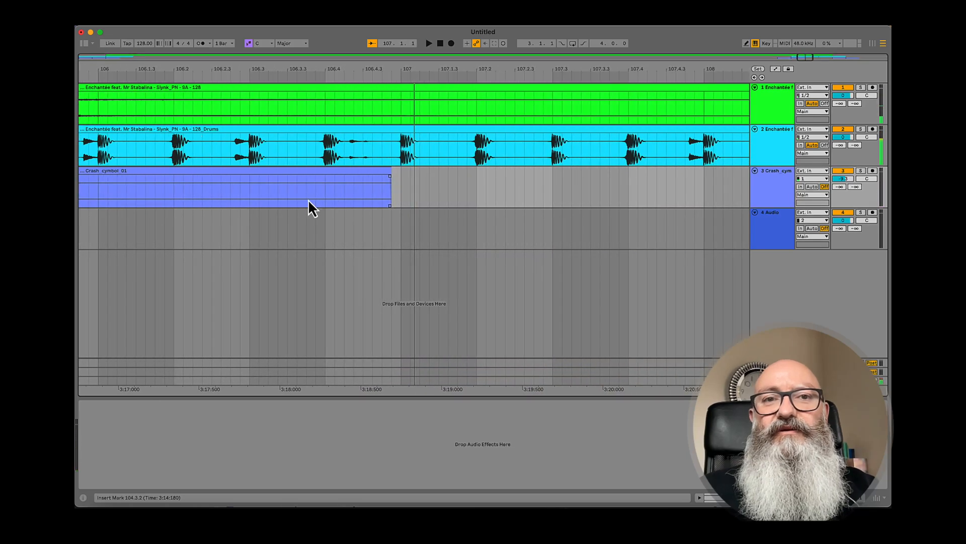
key("space")
- Solo track 1 and play from bar 105 to hear the original song's last beat on its own
left_click(394, 109)
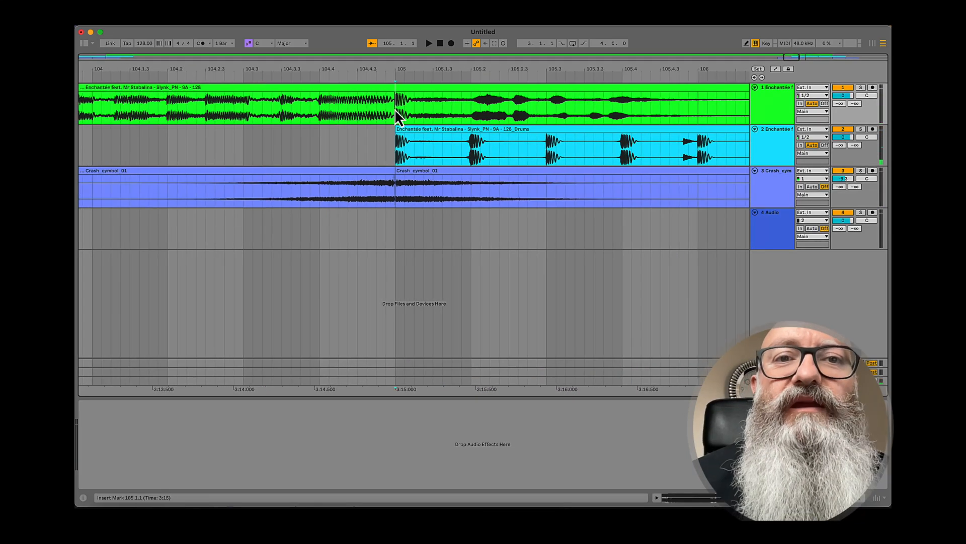
left_click(861, 87)
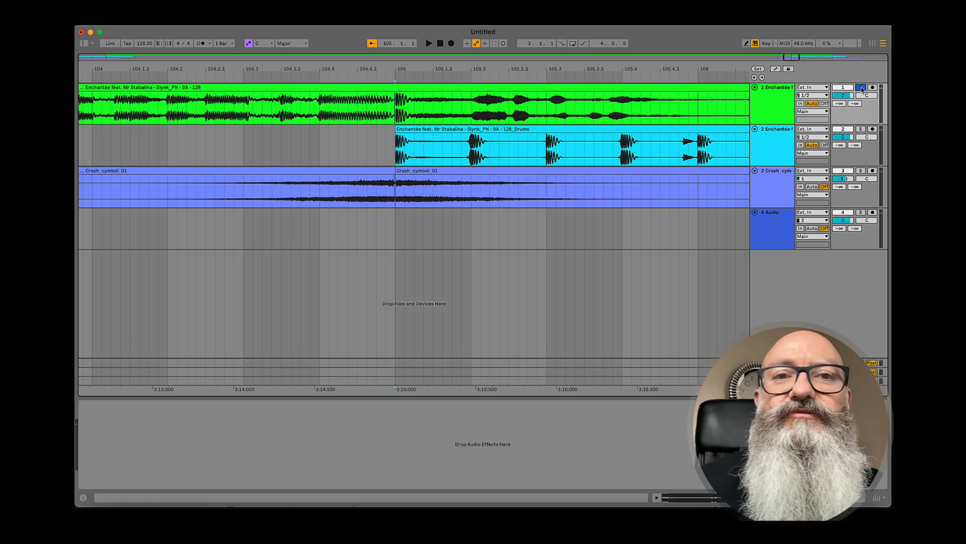
key("space")
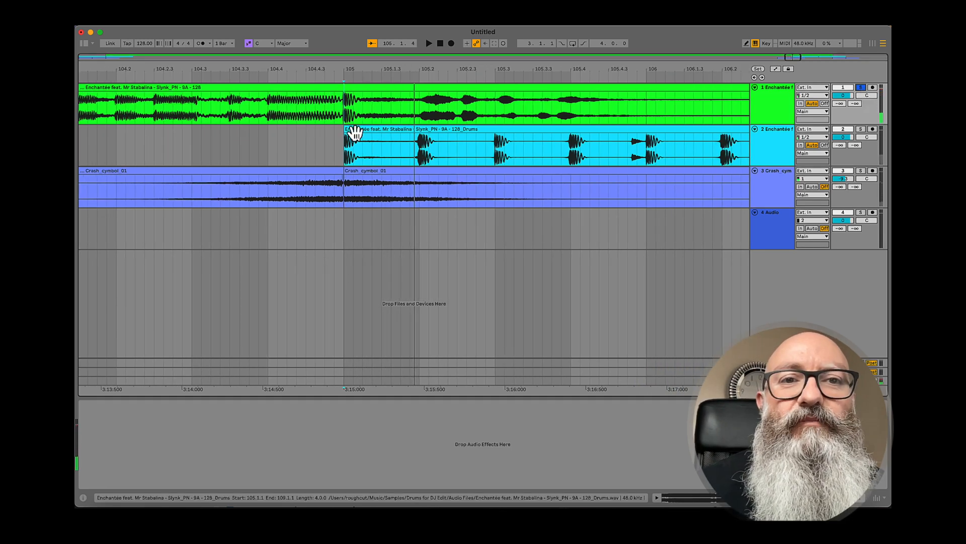
- Trim the start of the track 2 drum clip at bar 105 to 105.1.3 and turn off solo on track 1
left_click_drag(345, 129, 381, 132)
left_click(859, 87)
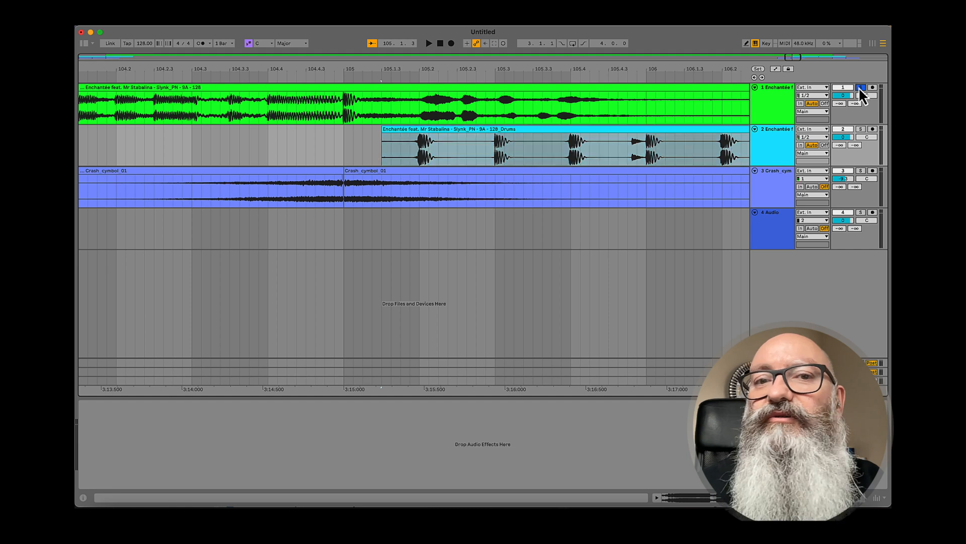
- Play from around bar 103 to listen to the outro with the trimmed drum clip
key("minus")
key("minus")
key("minus")
key("minus")
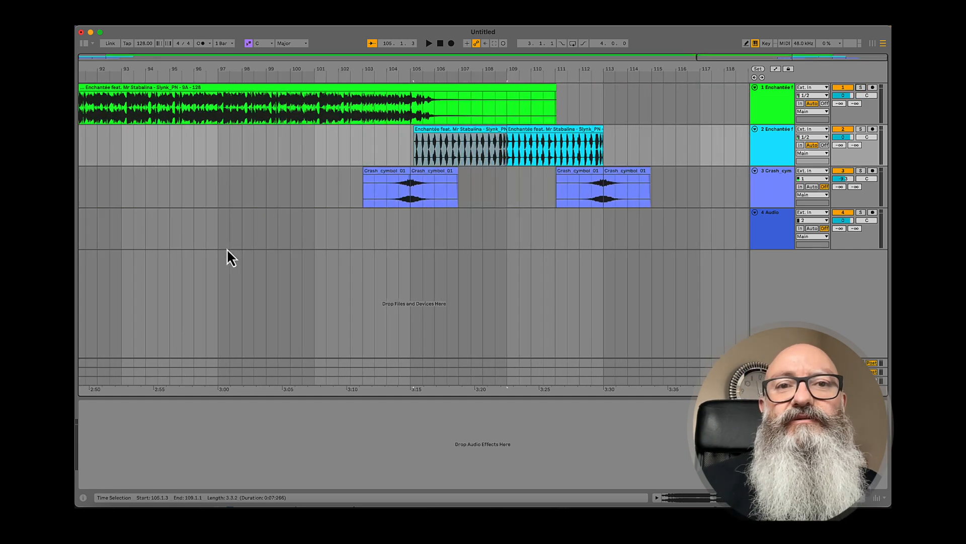
left_click(366, 111)
key("space")
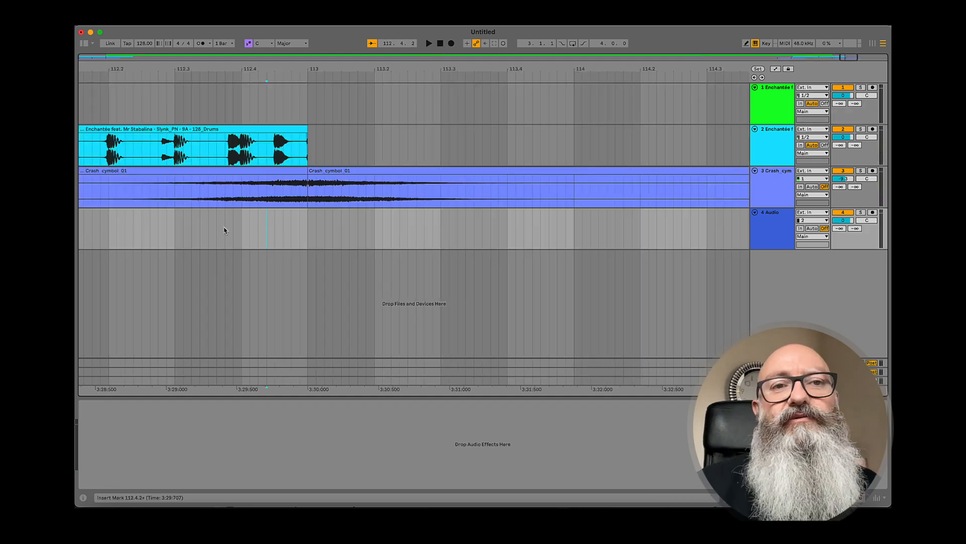
- Trim the end of the last track 2 drum clip to just before bar 113 and play the ending from bar 112
scroll(225, 230, "left", 3)
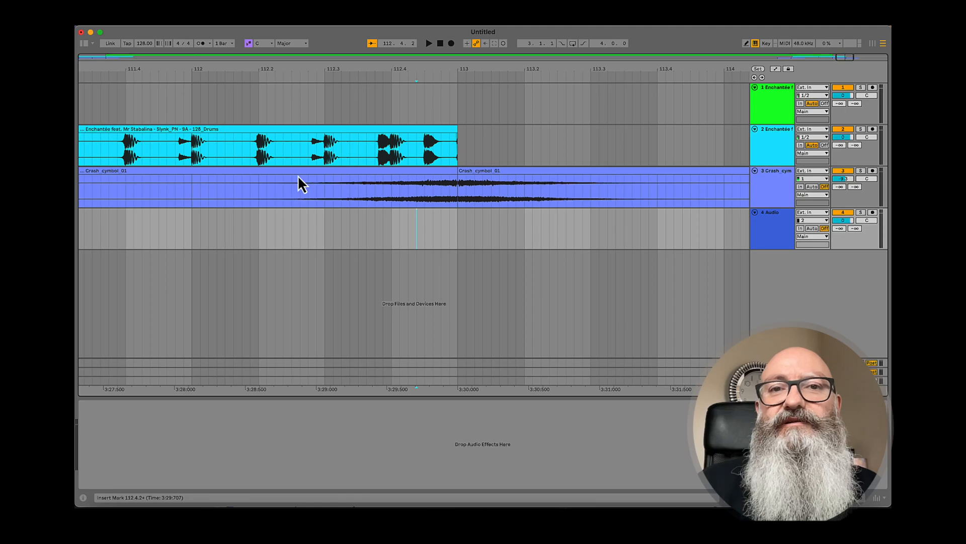
left_click(460, 145)
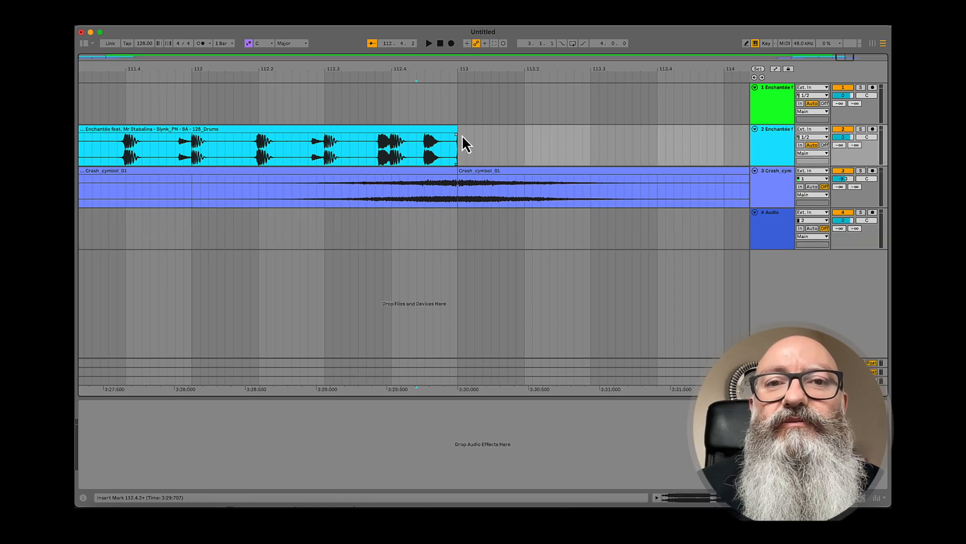
scroll(453, 135, "up", 10)
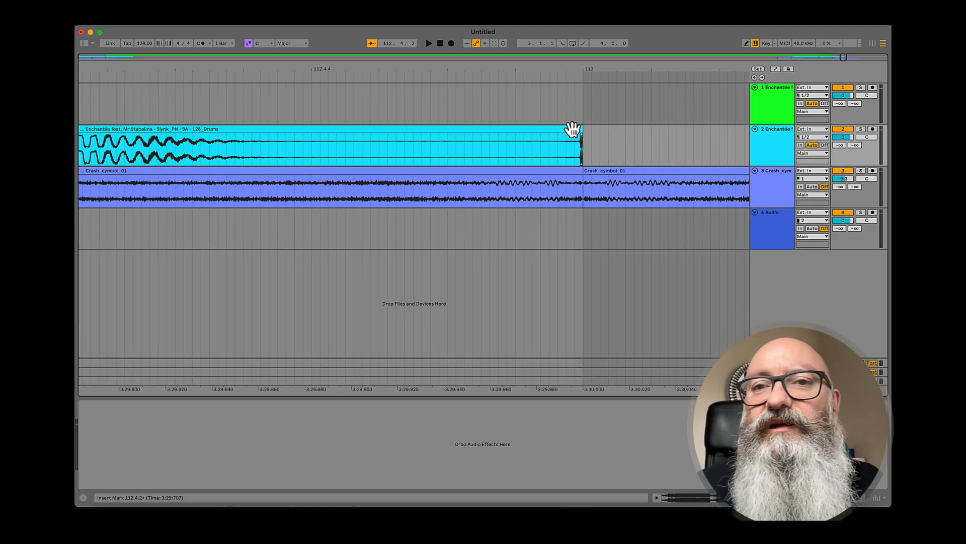
left_click(579, 129)
left_click_drag(577, 128, 575, 130)
scroll(504, 191, "down", 15)
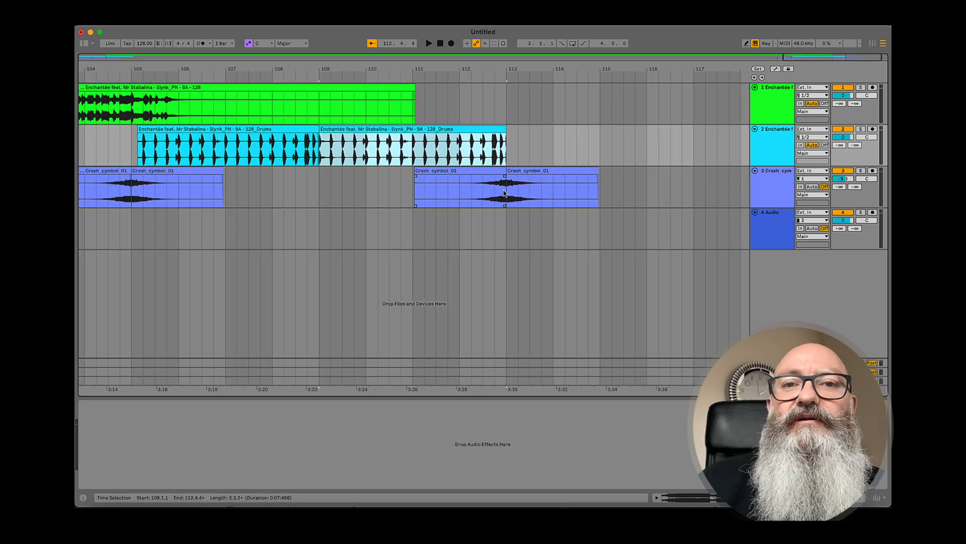
left_click(459, 157)
key("space")
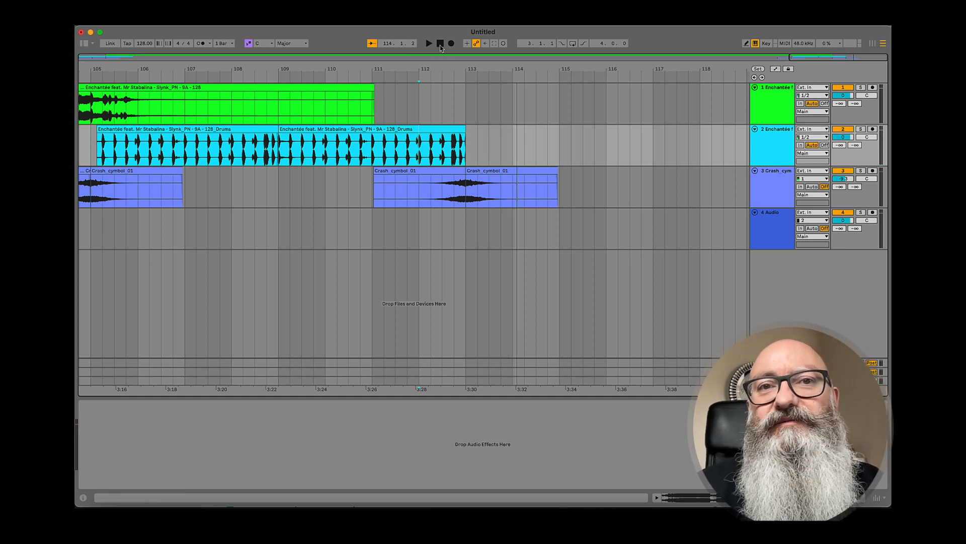
- Extend the end of the last track 2 drum clip past bar 113 to about 113.1.2 to include one more beat
left_click(461, 127)
scroll(463, 129, "up", 10)
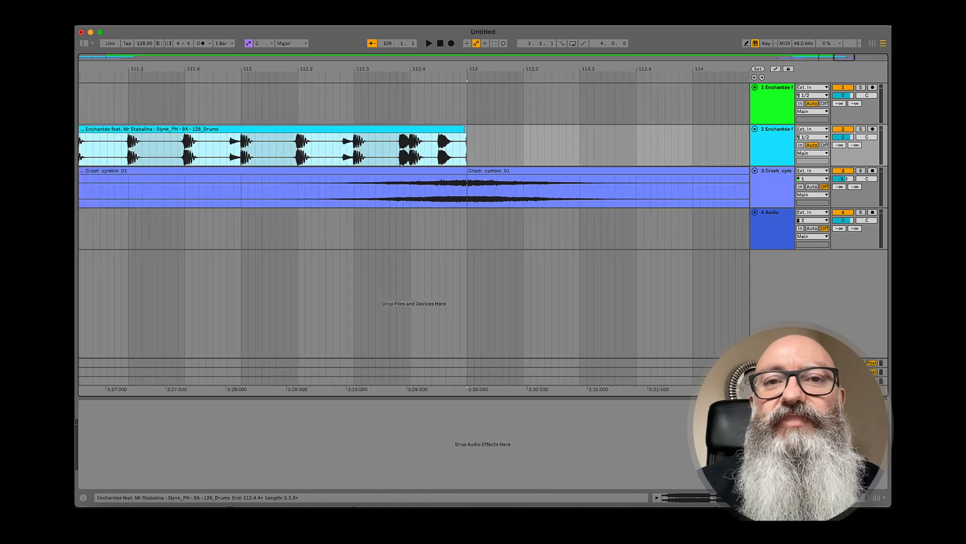
left_click_drag(464, 130, 530, 129)
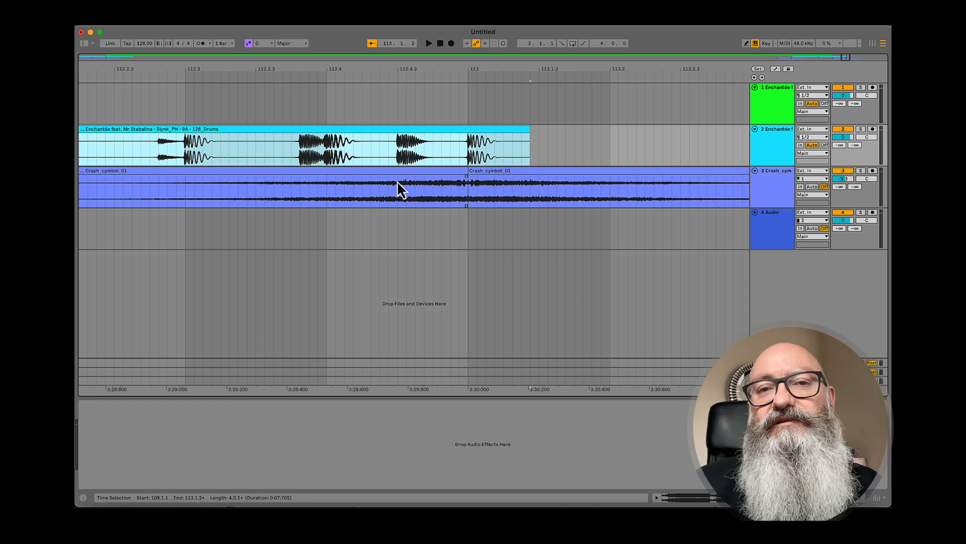
- Play from bar 112 to listen to the ending with the extended drum clip and the final crash
scroll(397, 181, "down", 6)
left_click(324, 147)
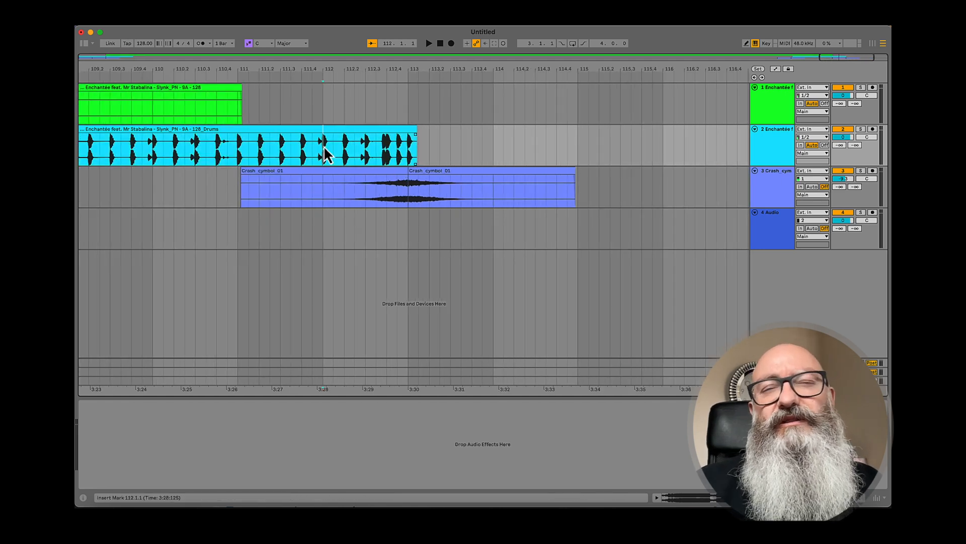
key("space")
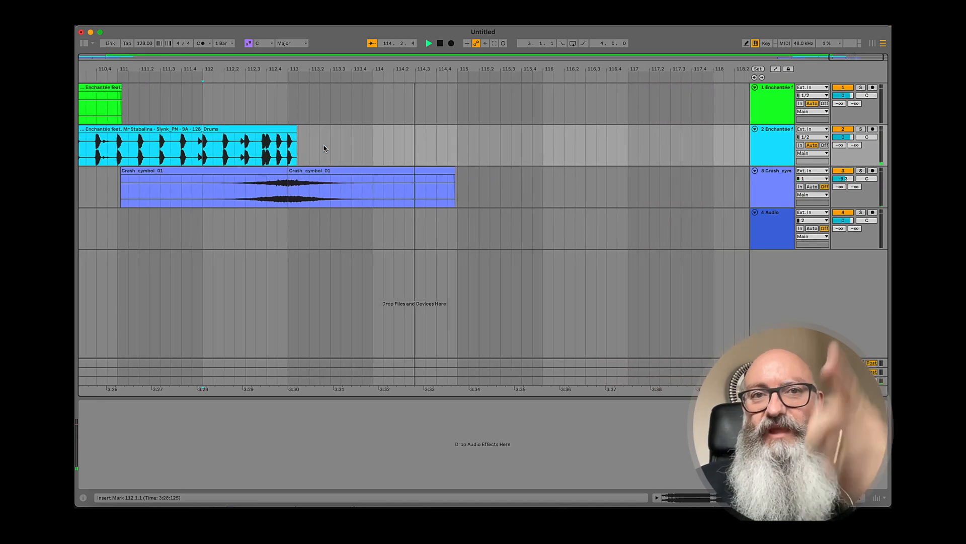
key("space")
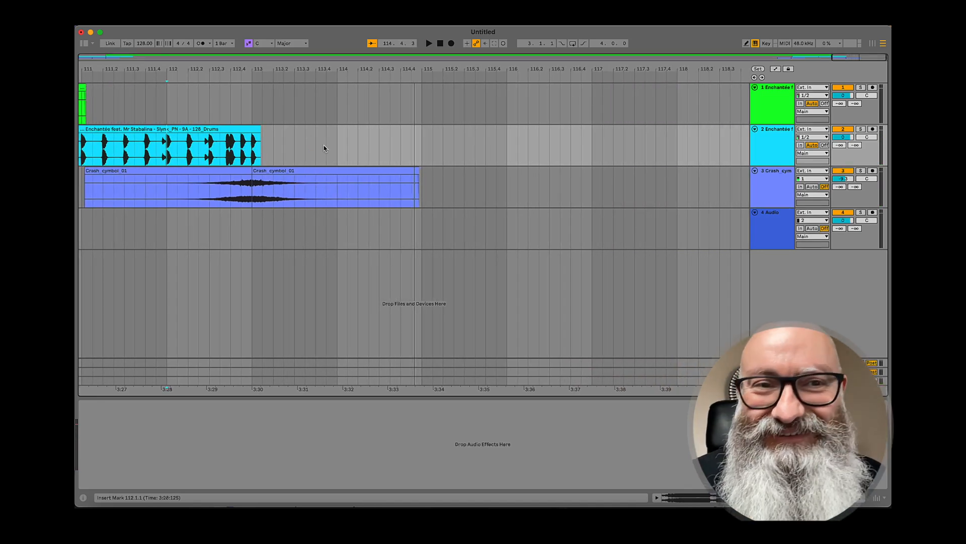
- Review the whole arrangement, marking bars 81 to 91 of the track 1 song and the bar 65 position on track 2
scroll(379, 155, "left", 15)
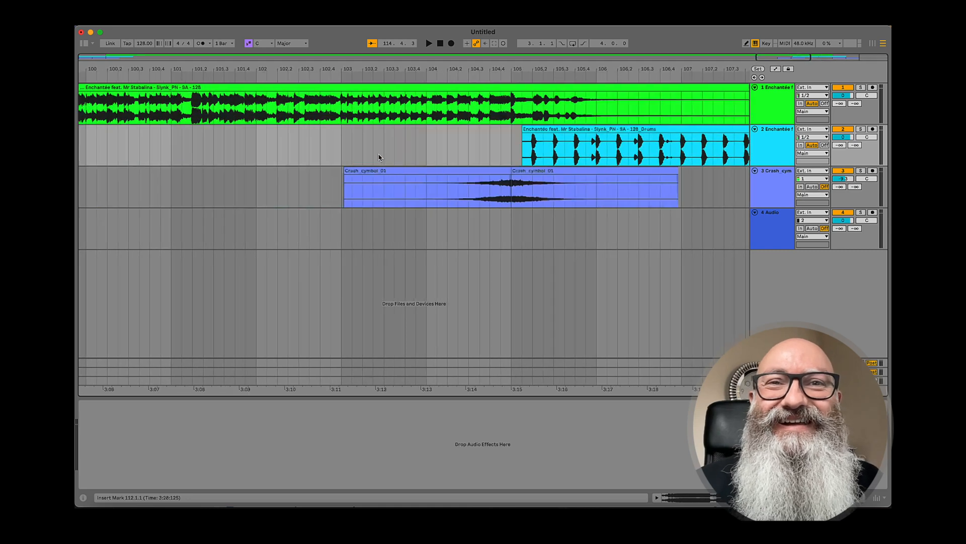
scroll(379, 157, "left", 15)
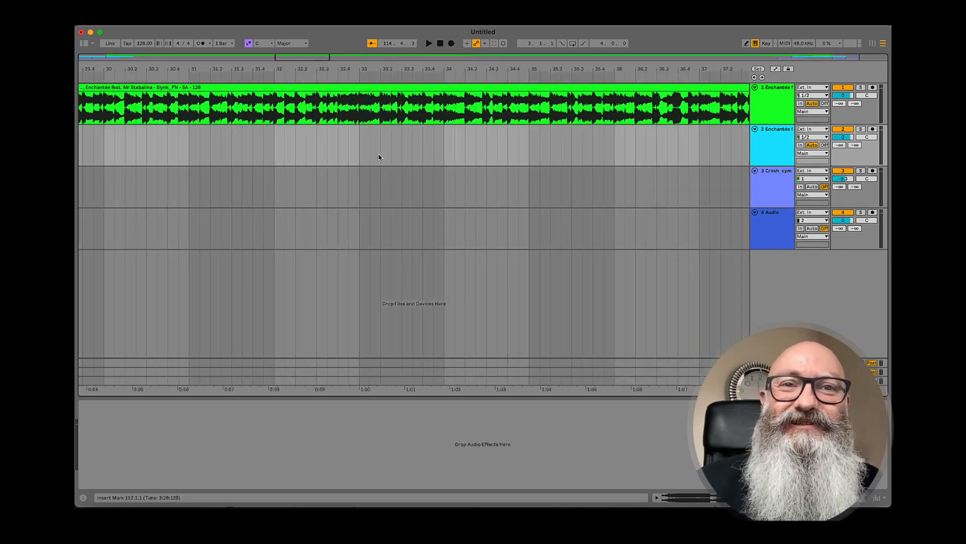
key("w")
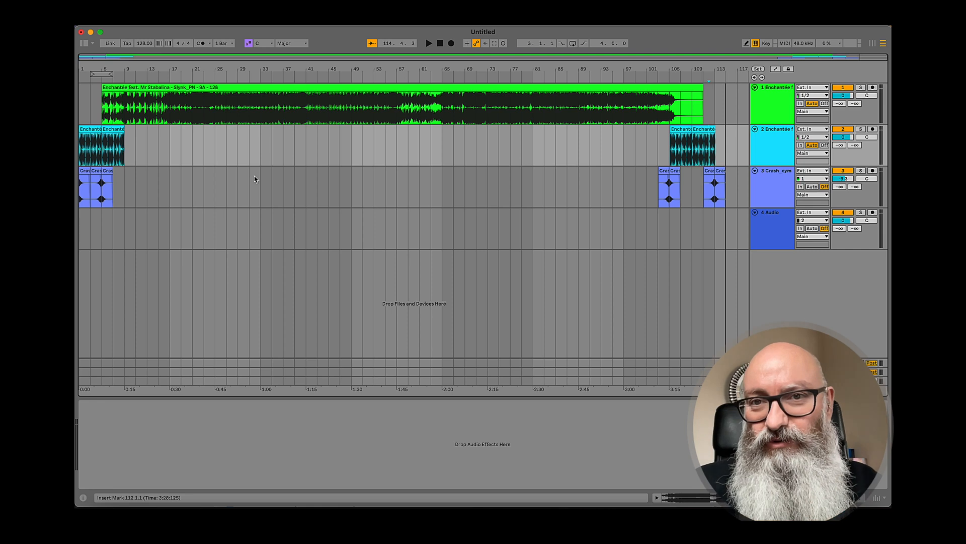
left_click_drag(534, 99, 587, 99)
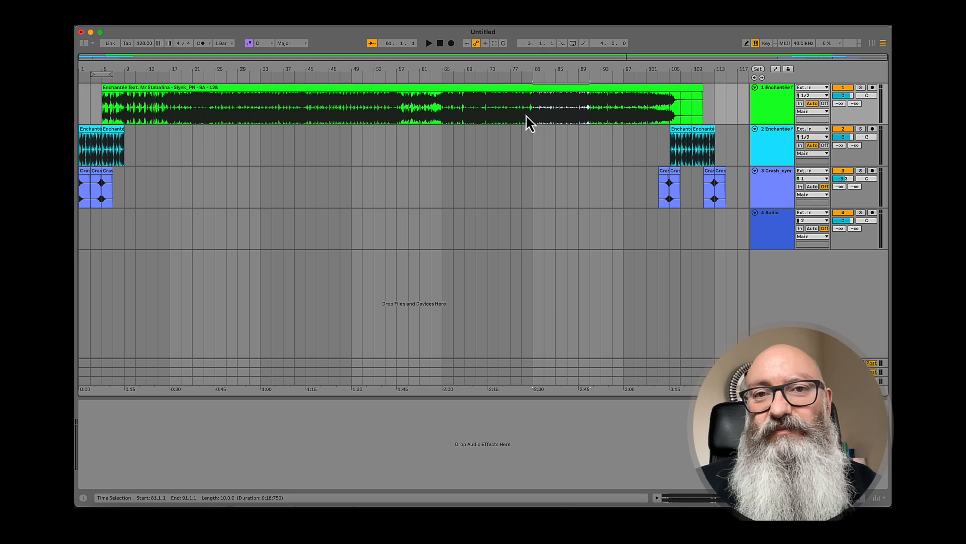
left_click(442, 143)
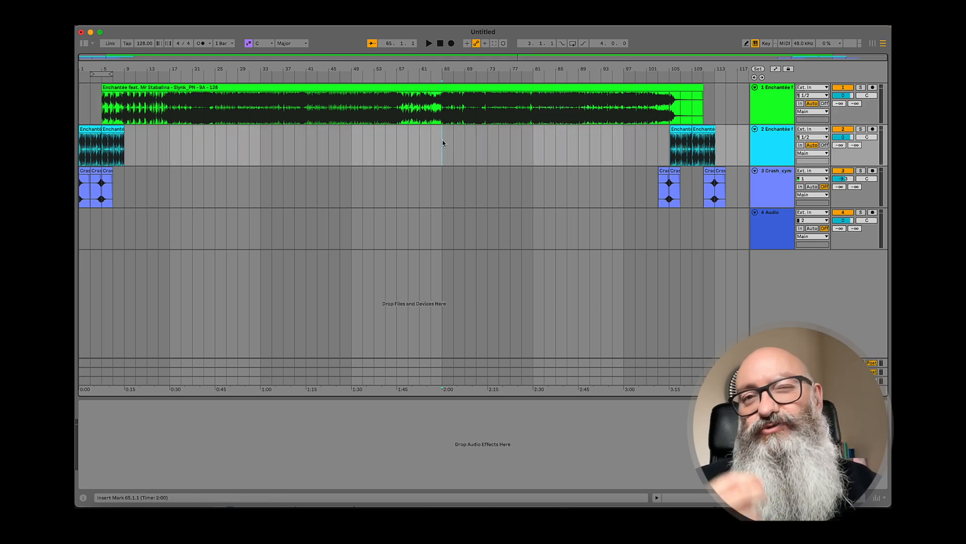